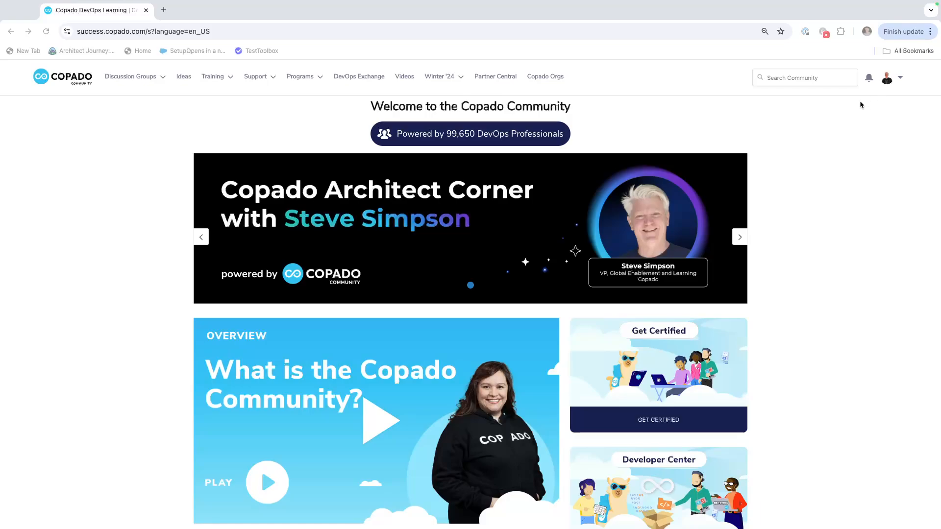
Start creating a new Copado org from My Playgrounds and agree to the access terms.
{"action": "left_click", "coordinate": [213, 78]}
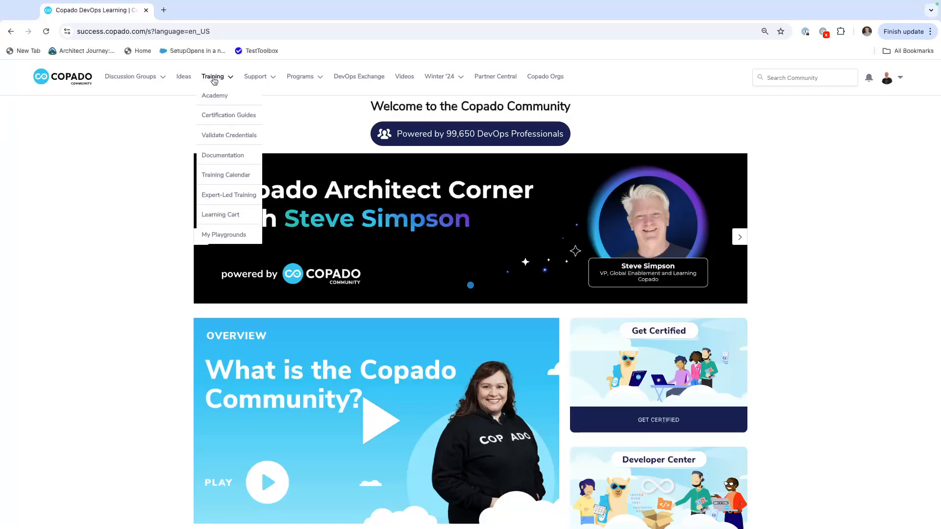
{"action": "left_click", "coordinate": [225, 236]}
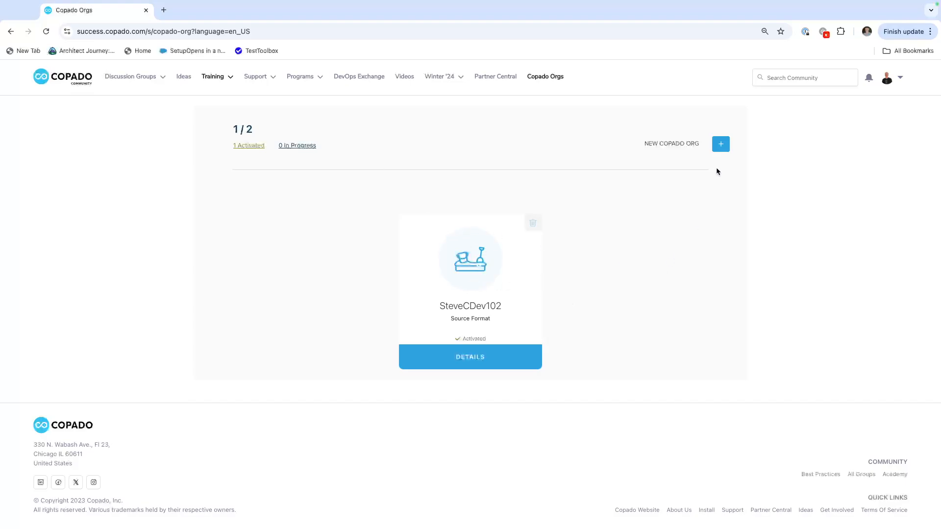
{"action": "left_click", "coordinate": [724, 145]}
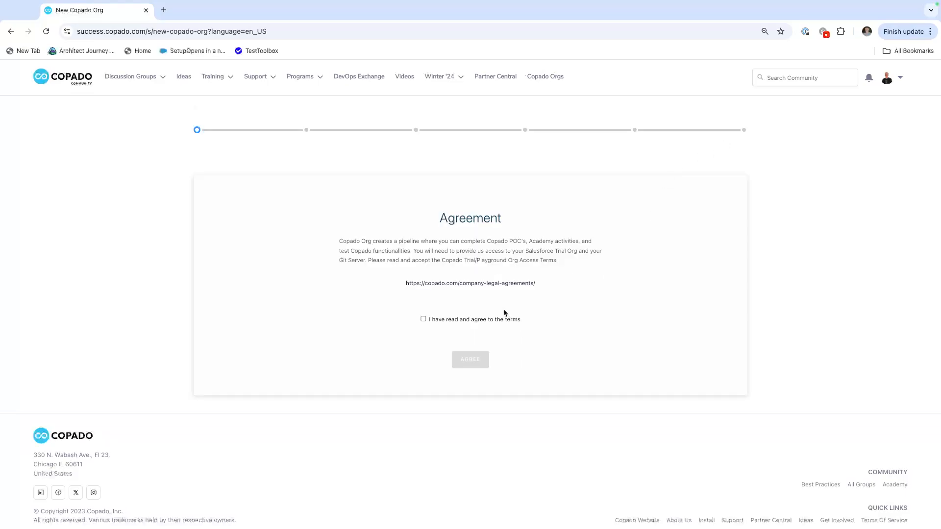
{"action": "left_click", "coordinate": [425, 320]}
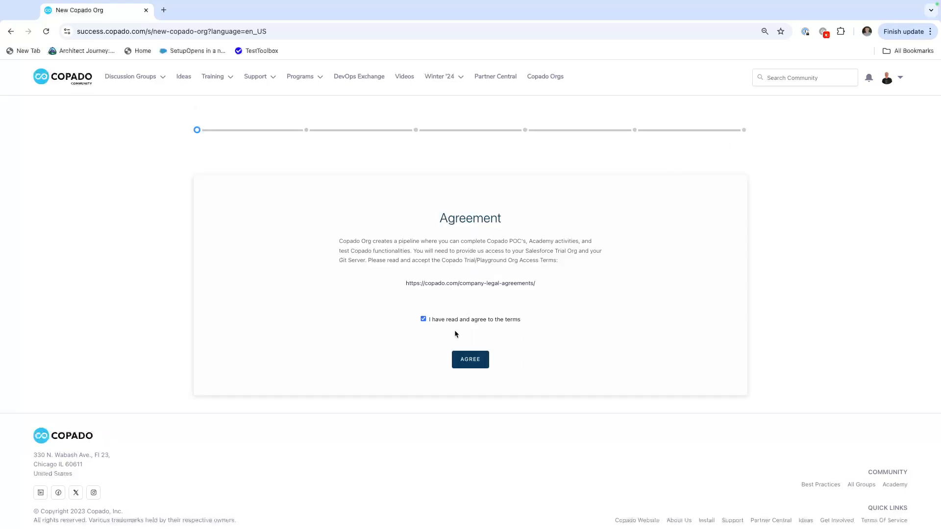
{"action": "left_click", "coordinate": [473, 359]}
Name the org CAC, keep the type Copado Playground with the Source Format pipeline configuration, and continue.
{"action": "left_click", "coordinate": [461, 295]}
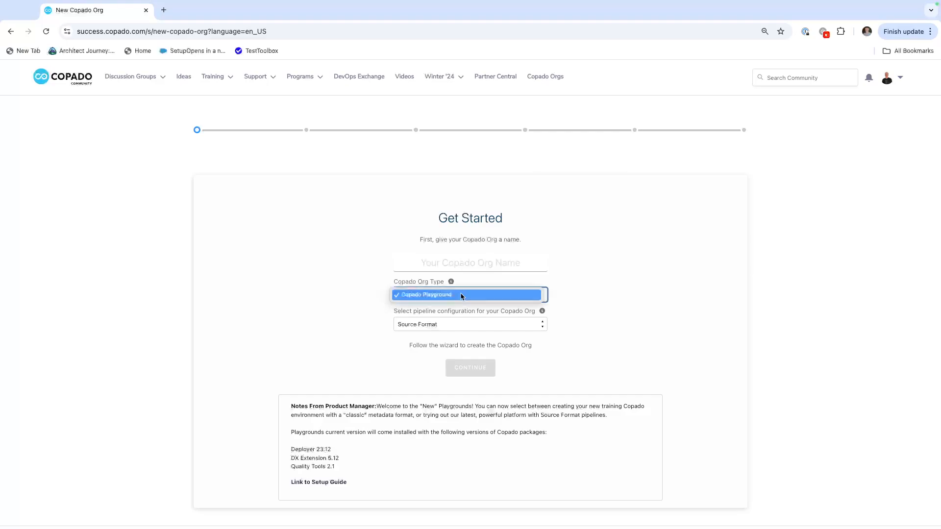
{"action": "left_click", "coordinate": [461, 296]}
{"action": "left_click", "coordinate": [420, 330]}
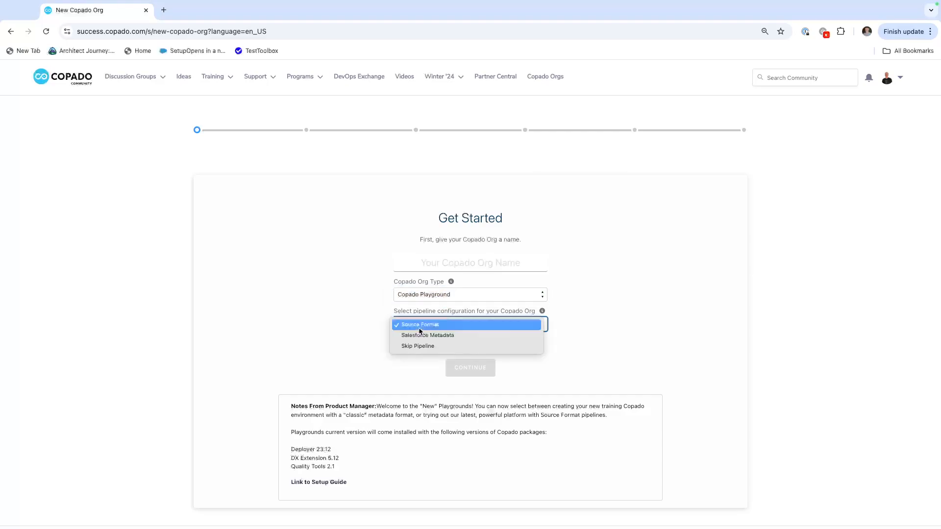
{"action": "left_click", "coordinate": [421, 330]}
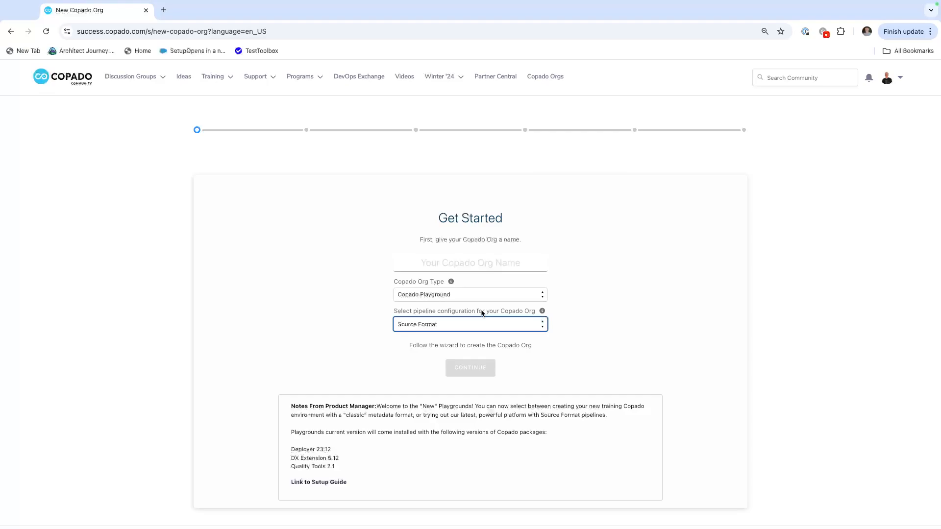
{"action": "left_click", "coordinate": [462, 263]}
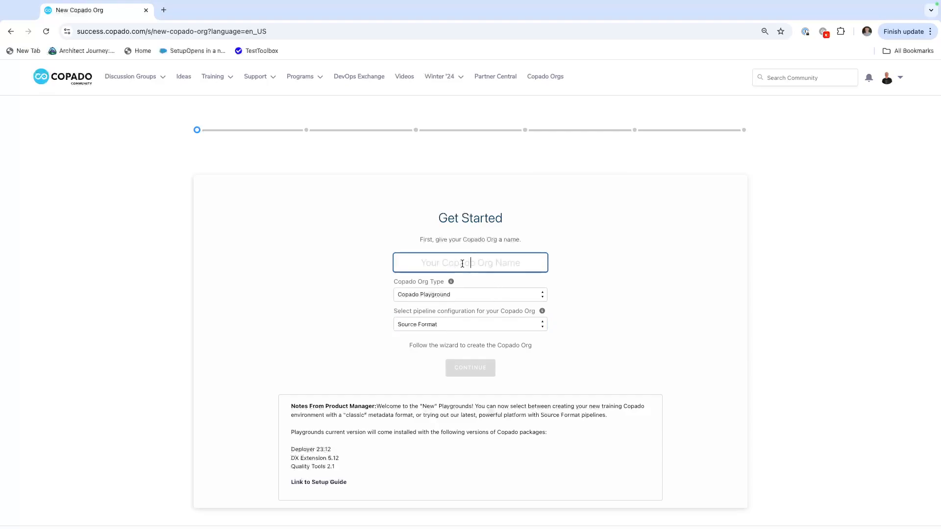
{"action": "type", "text": "CAC"}
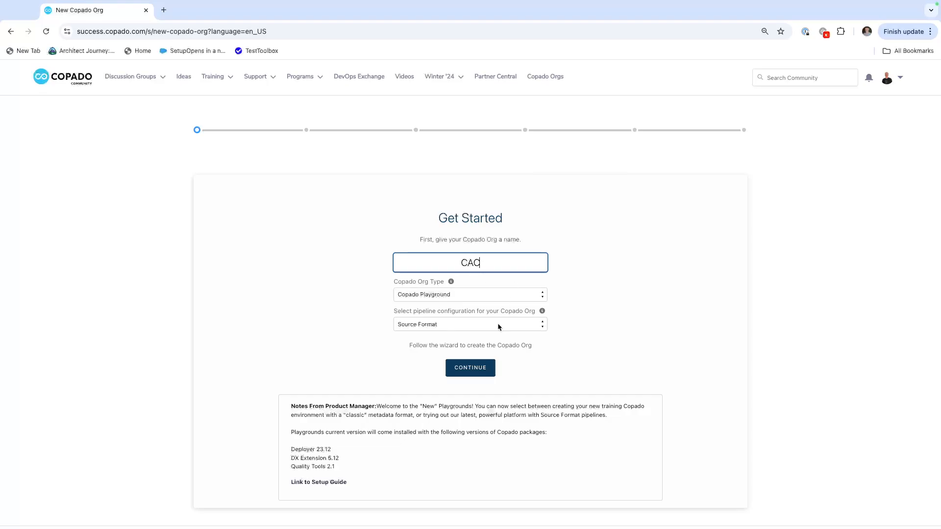
{"action": "scroll", "coordinate": [383, 392], "scroll_direction": "down", "scroll_amount": 1}
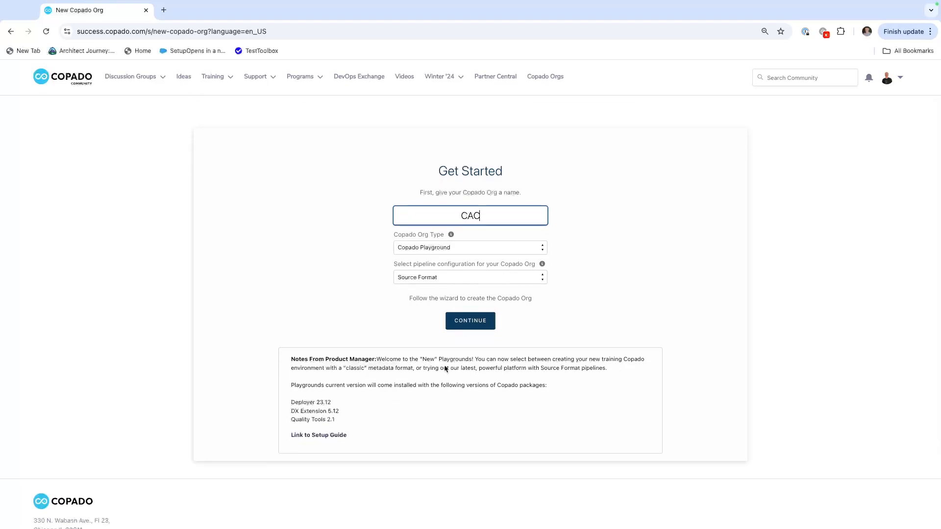
{"action": "left_click", "coordinate": [471, 322]}
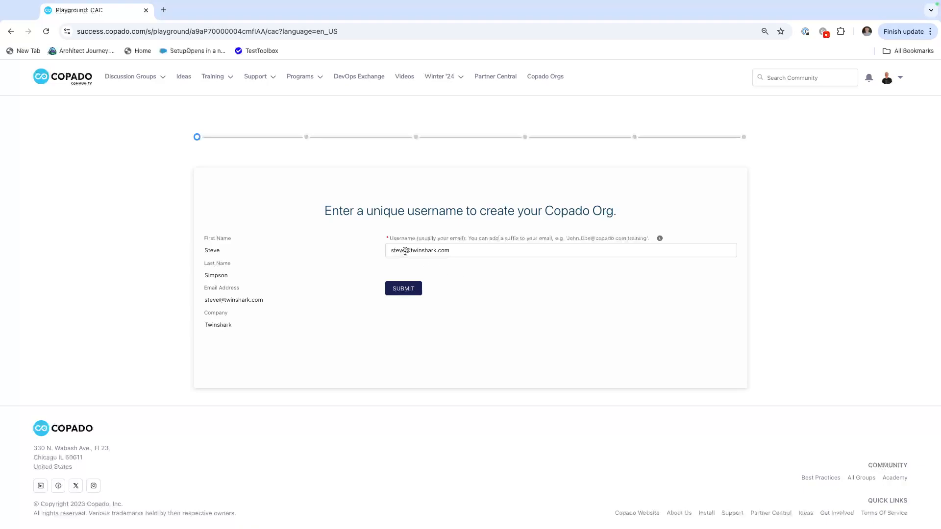
Append the suffix .cac to the prefilled username to make it unique and submit the org request.
{"action": "left_click", "coordinate": [450, 251]}
{"action": "type", "text": ".cac"}
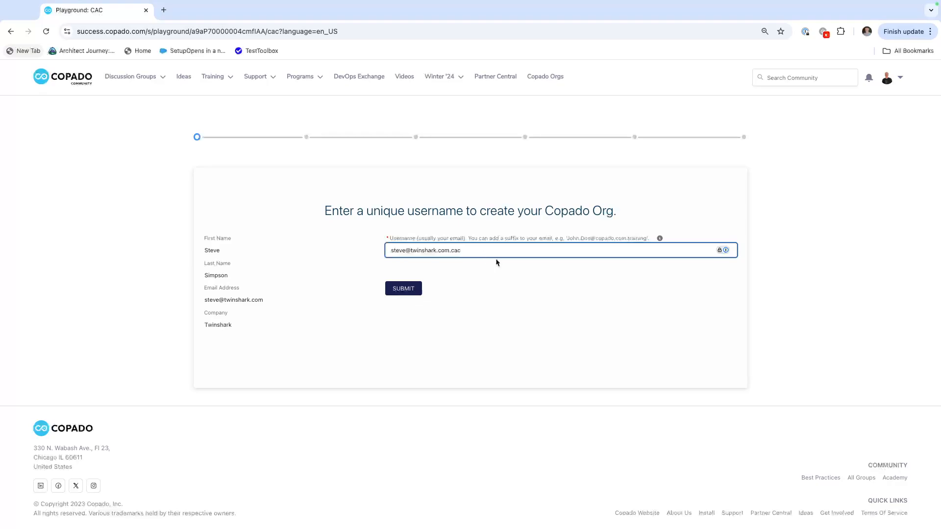
{"action": "left_click", "coordinate": [415, 290]}
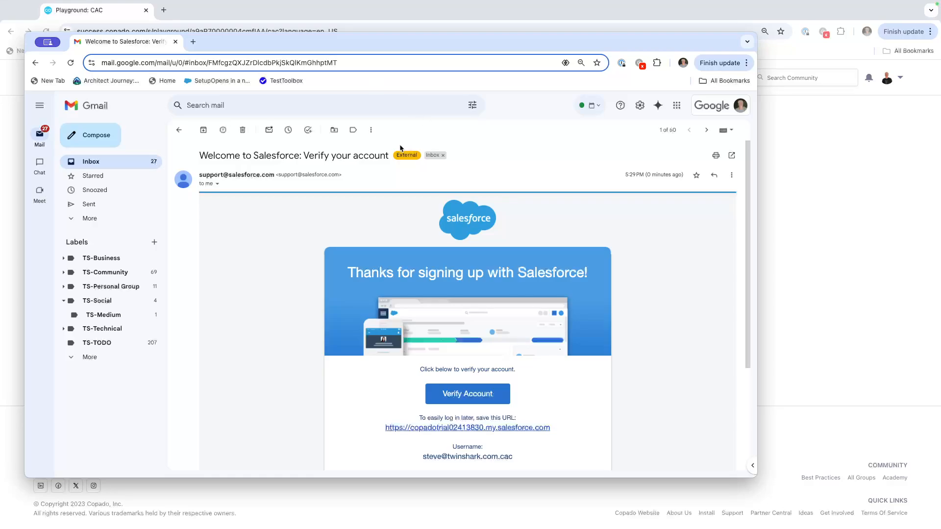
Verify the new Salesforce account through the welcome email in Gmail.
{"action": "left_click_drag", "start_coordinate": [302, 33], "coordinate": [340, 42]}
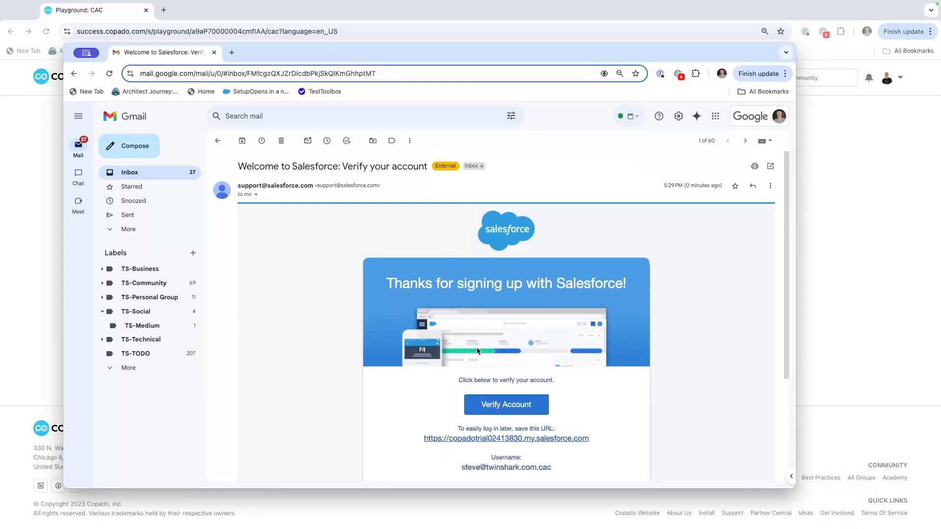
{"action": "scroll", "coordinate": [477, 350], "scroll_direction": "down", "scroll_amount": 3}
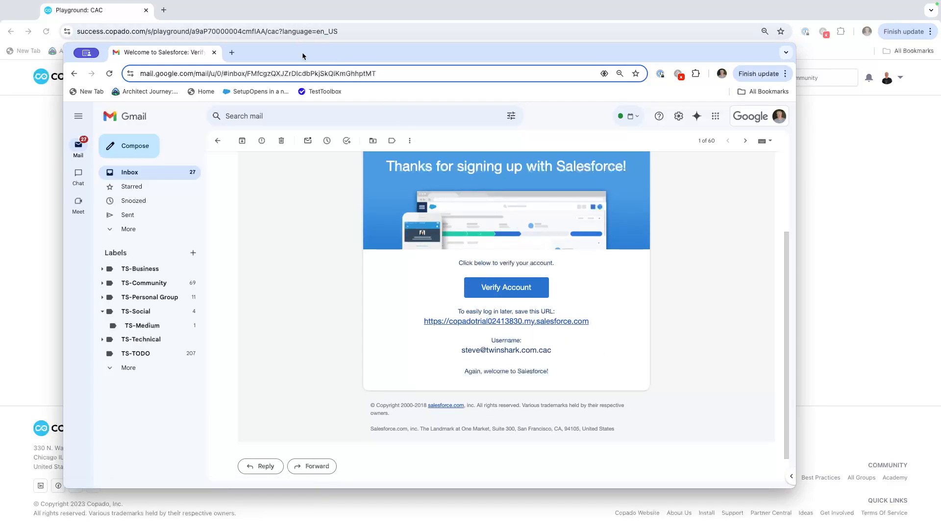
{"action": "mouse_move", "coordinate": [307, 58]}
{"action": "left_mouse_down"}
{"action": "mouse_move", "coordinate": [563, 256]}
{"action": "mouse_move", "coordinate": [311, 233]}
{"action": "mouse_move", "coordinate": [336, 237]}
{"action": "mouse_move", "coordinate": [312, 69]}
{"action": "left_mouse_up"}
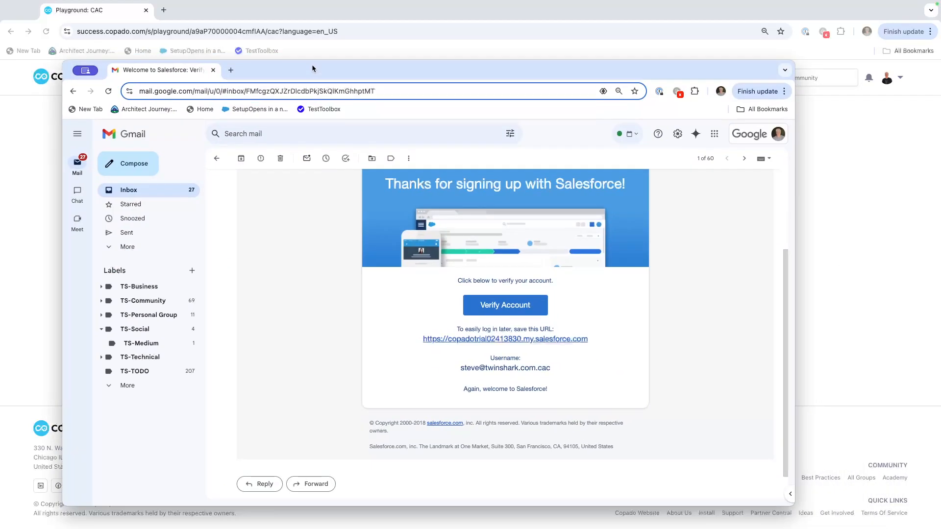
{"action": "left_click", "coordinate": [501, 306]}
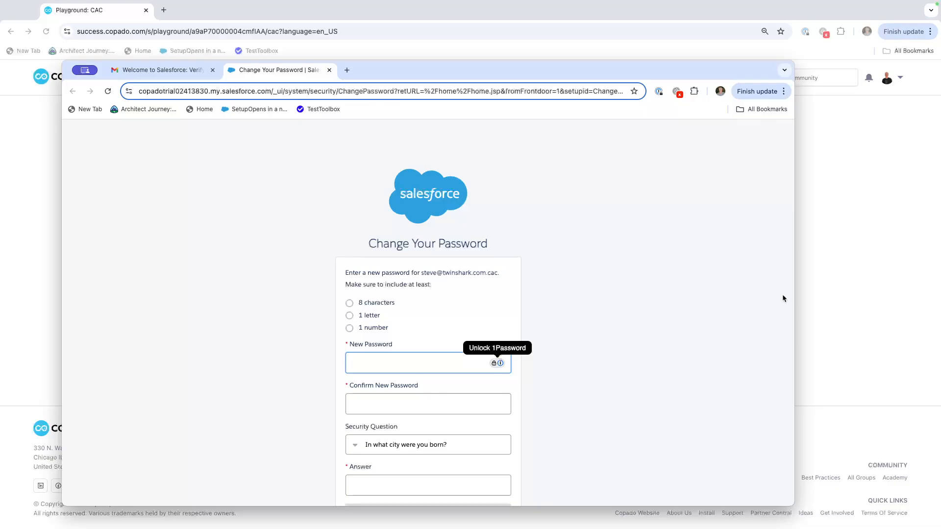
Set and confirm the new account password, answer the security question about the pet's name, and save the password change.
{"action": "left_click_drag", "start_coordinate": [407, 80], "coordinate": [429, 33]}
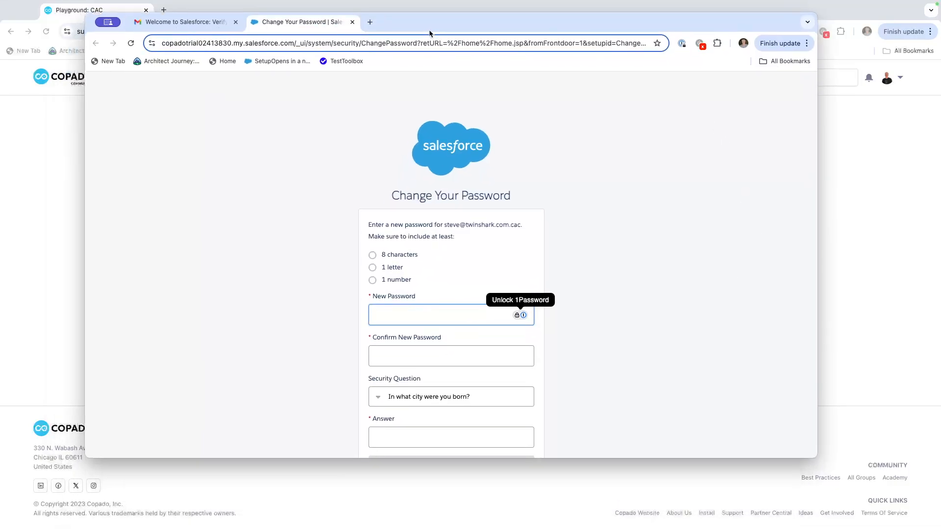
{"action": "scroll", "coordinate": [419, 244], "scroll_direction": "down", "scroll_amount": 2}
{"action": "scroll", "coordinate": [419, 244], "scroll_direction": "down", "scroll_amount": 1}
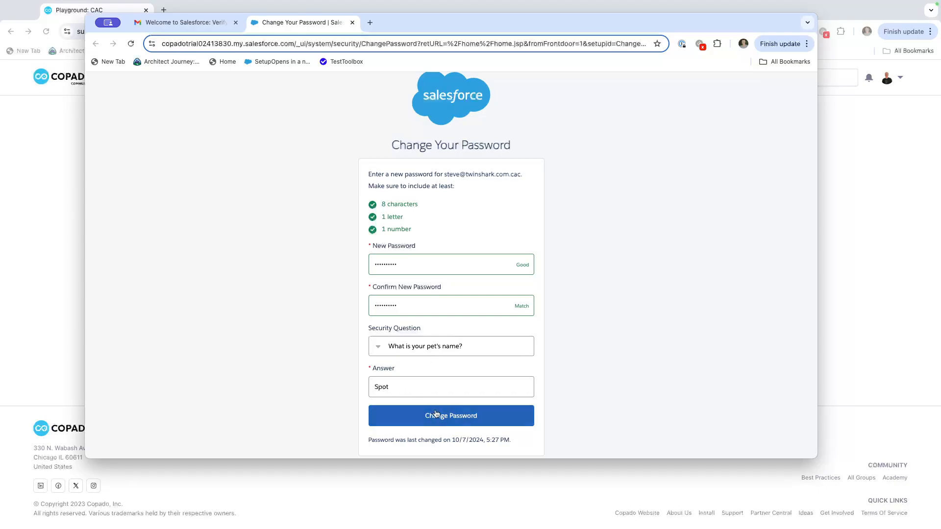
{"action": "left_click", "coordinate": [451, 416]}
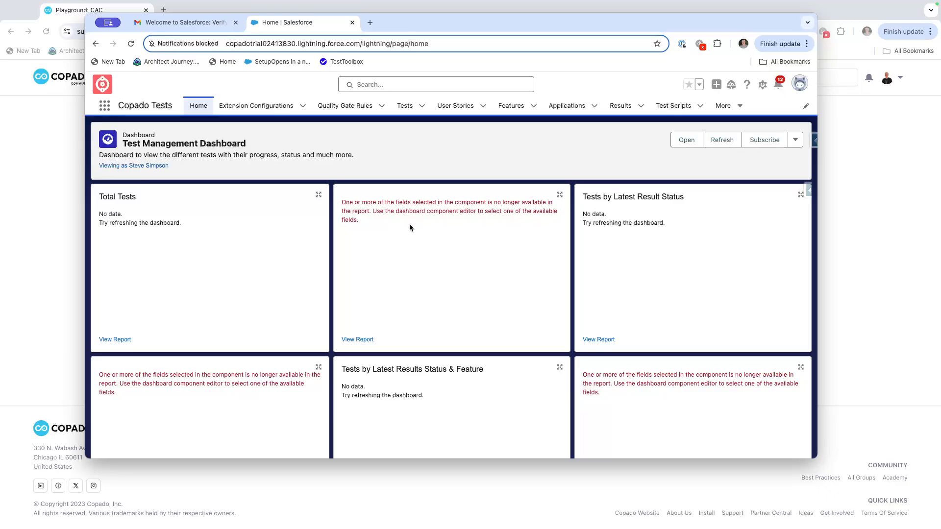
{"action": "left_click_drag", "start_coordinate": [395, 23], "coordinate": [412, 36]}
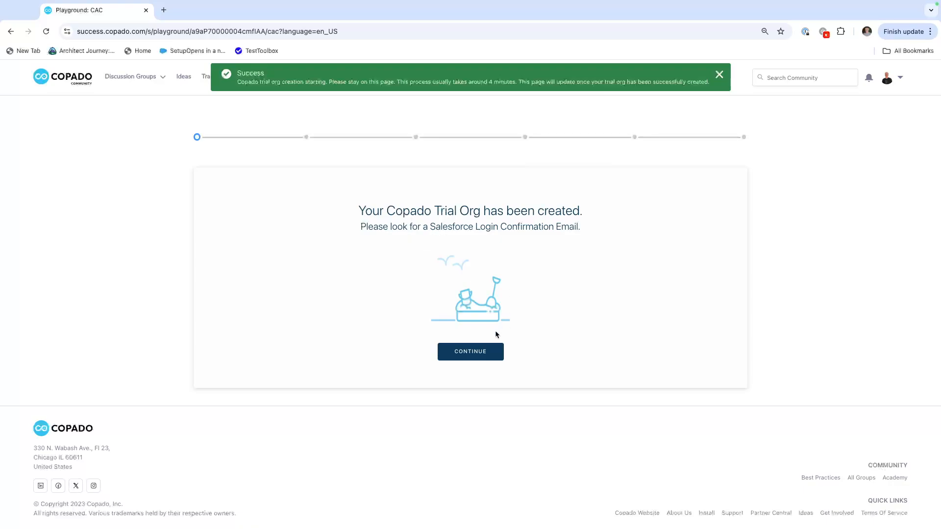
Continue the playground setup in Copado, log in to the trial org with the Salesforce account password, and allow Copado DevOps access.
{"action": "left_click", "coordinate": [479, 351]}
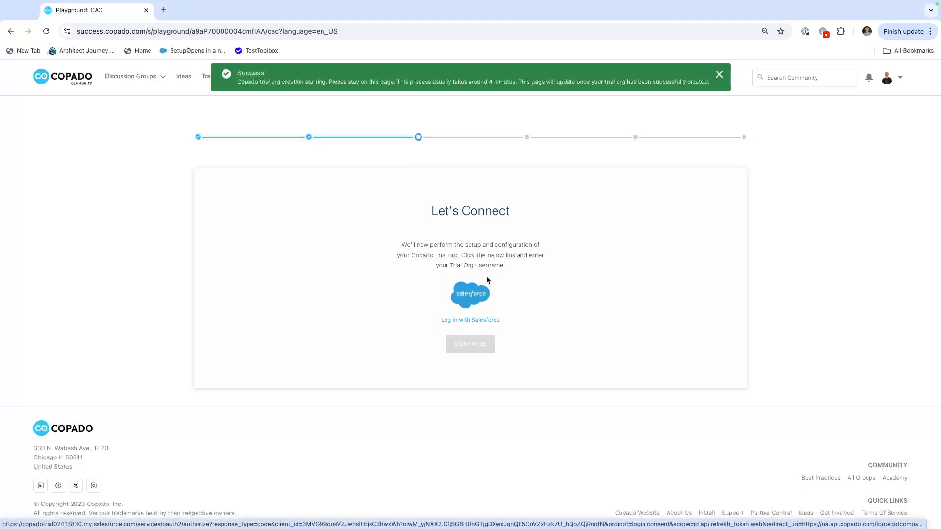
{"action": "left_click", "coordinate": [479, 295]}
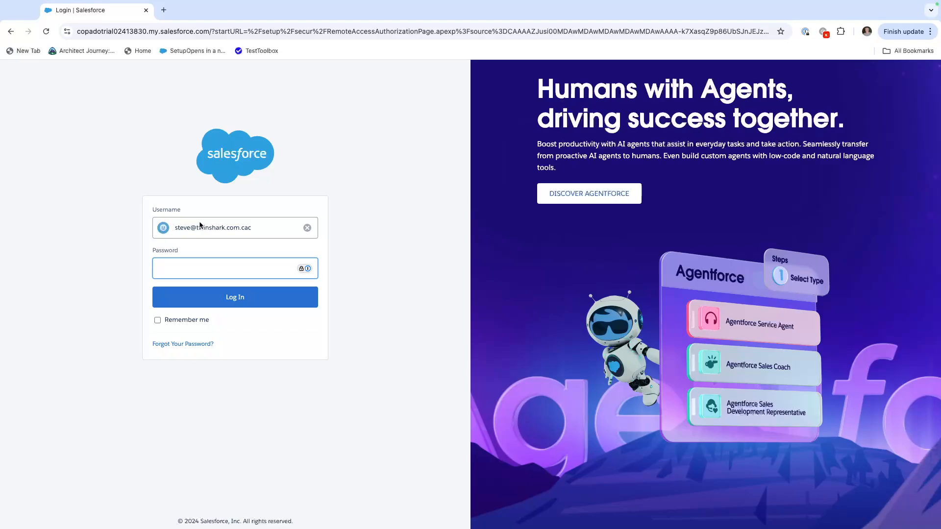
{"action": "key", "text": "ctrl+v"}
{"action": "left_click", "coordinate": [236, 300]}
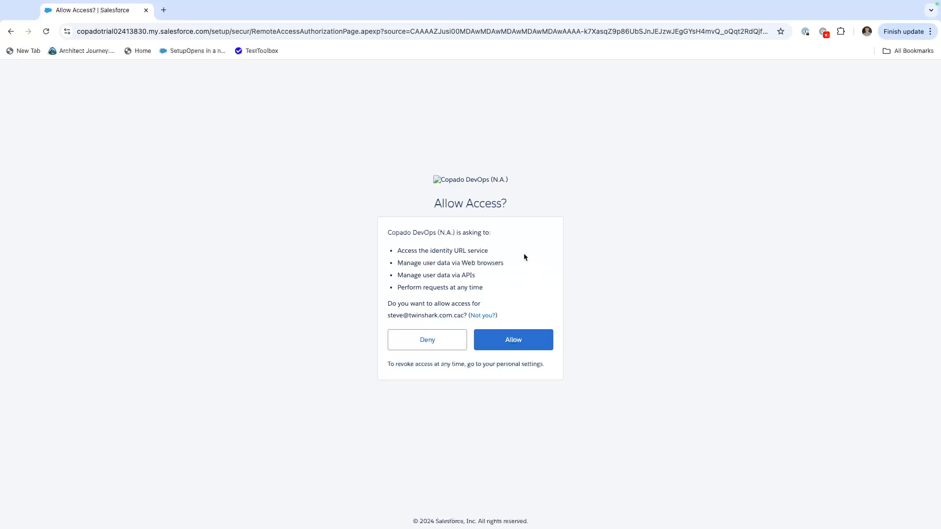
{"action": "left_click", "coordinate": [513, 342]}
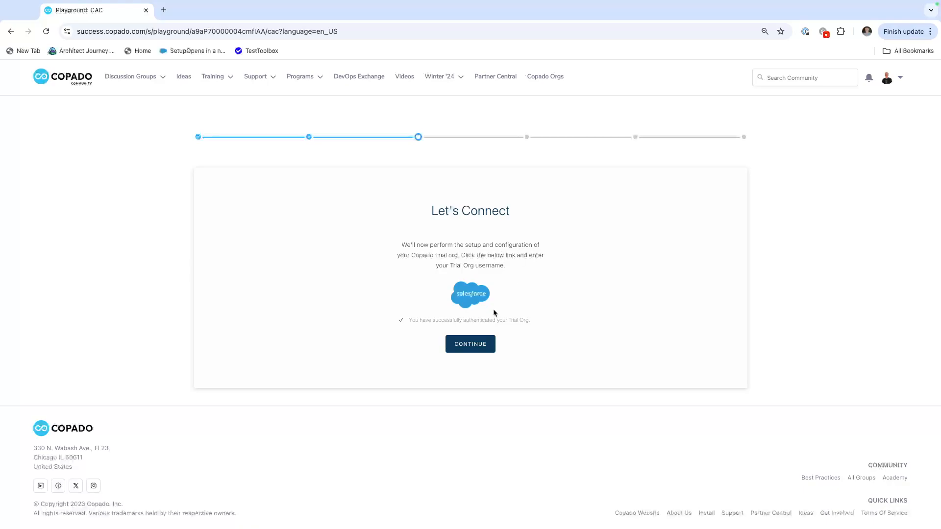
Proceed to the Git connection, authenticate the GitHub account for the org's repository, and continue the setup.
{"action": "left_click", "coordinate": [474, 345]}
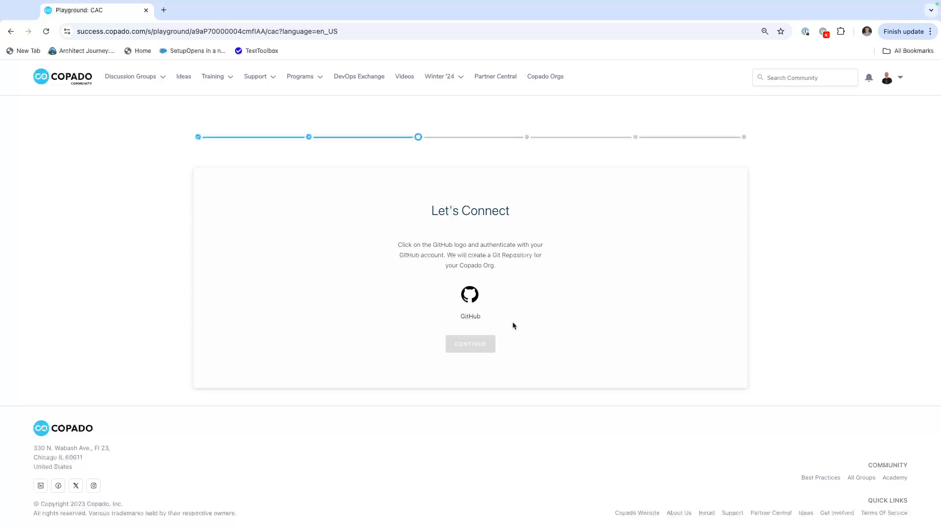
{"action": "left_click", "coordinate": [471, 297]}
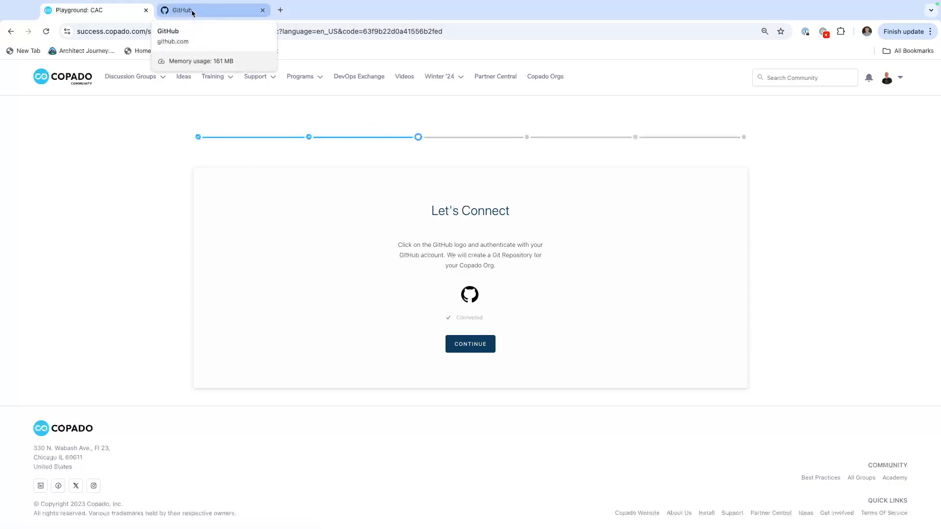
{"action": "left_click", "coordinate": [472, 348]}
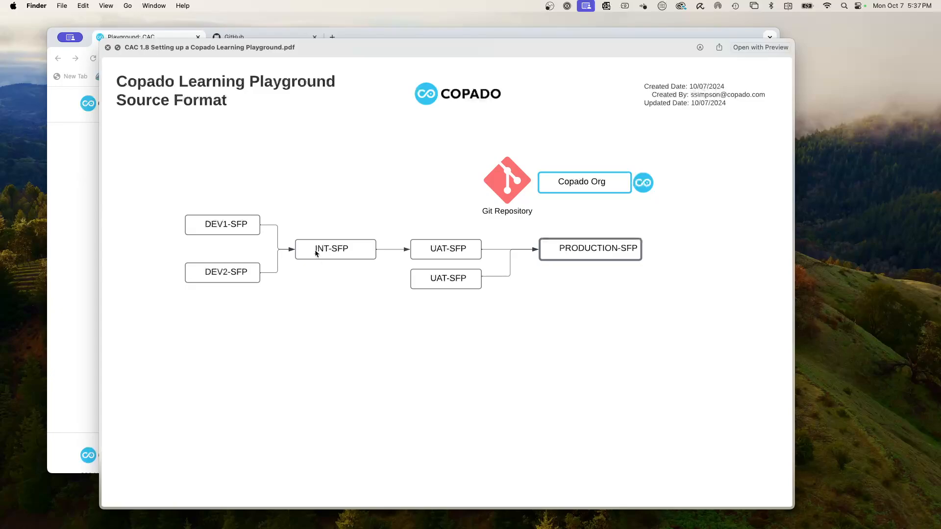
Review the Source Format pipeline diagram and the Salesforce sandbox password-reset emails for each pipeline environment in Gmail.
{"action": "scroll", "coordinate": [351, 248], "scroll_direction": "down", "scroll_amount": 1}
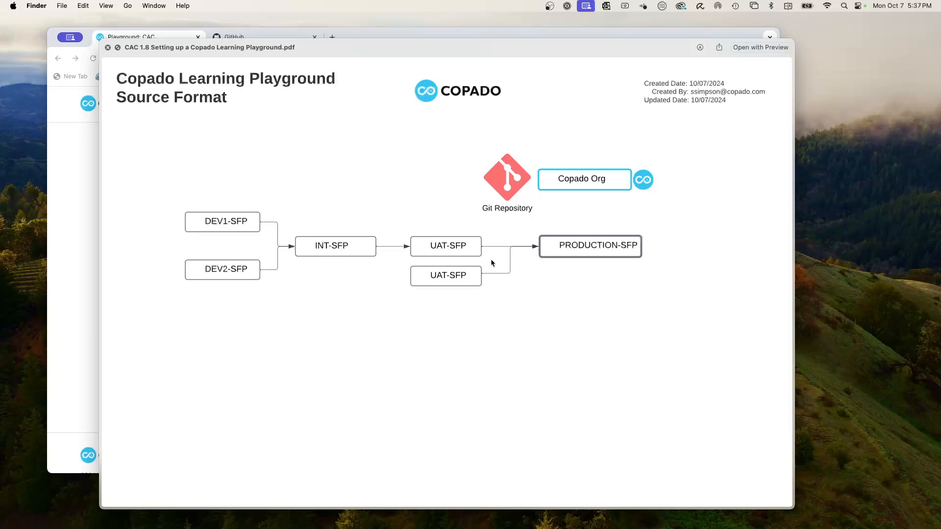
{"action": "scroll", "coordinate": [447, 247], "scroll_direction": "down", "scroll_amount": 1}
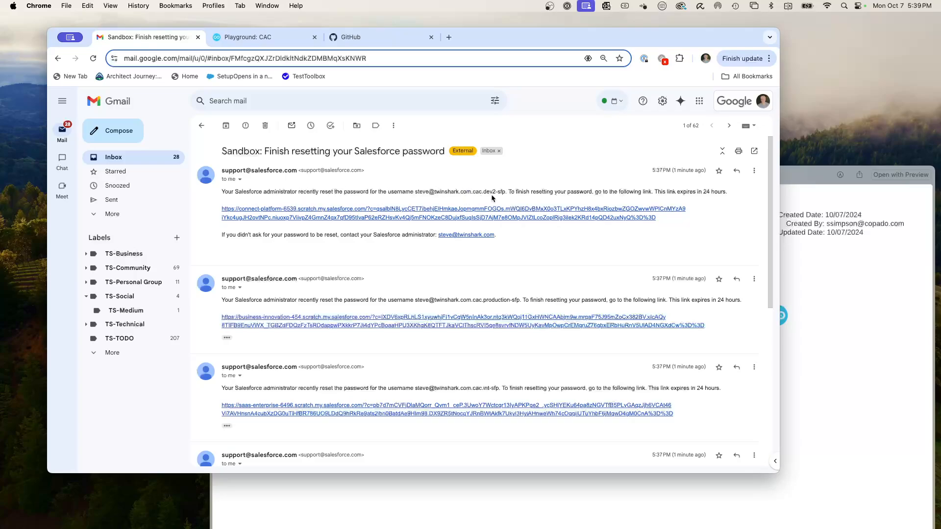
{"action": "scroll", "coordinate": [492, 198], "scroll_direction": "down", "scroll_amount": 4}
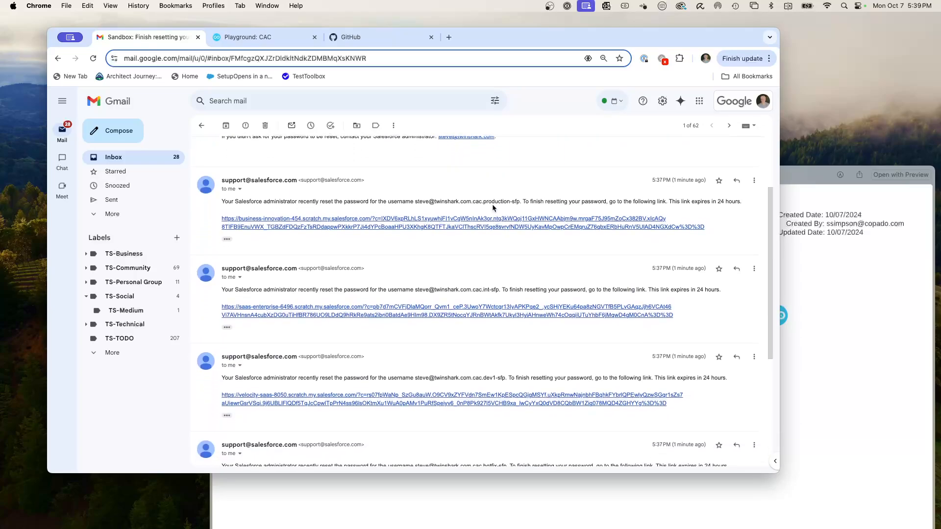
{"action": "scroll", "coordinate": [490, 203], "scroll_direction": "down", "scroll_amount": 4}
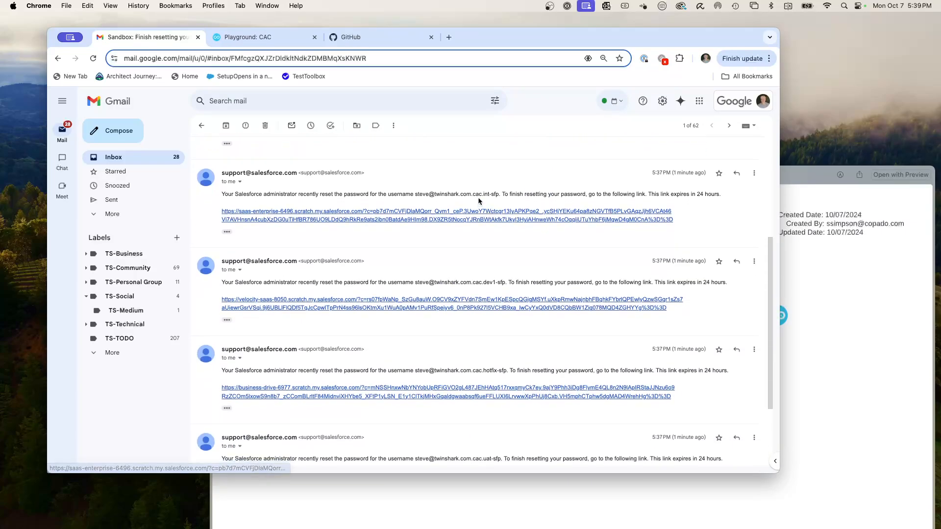
{"action": "scroll", "coordinate": [482, 226], "scroll_direction": "down", "scroll_amount": 2}
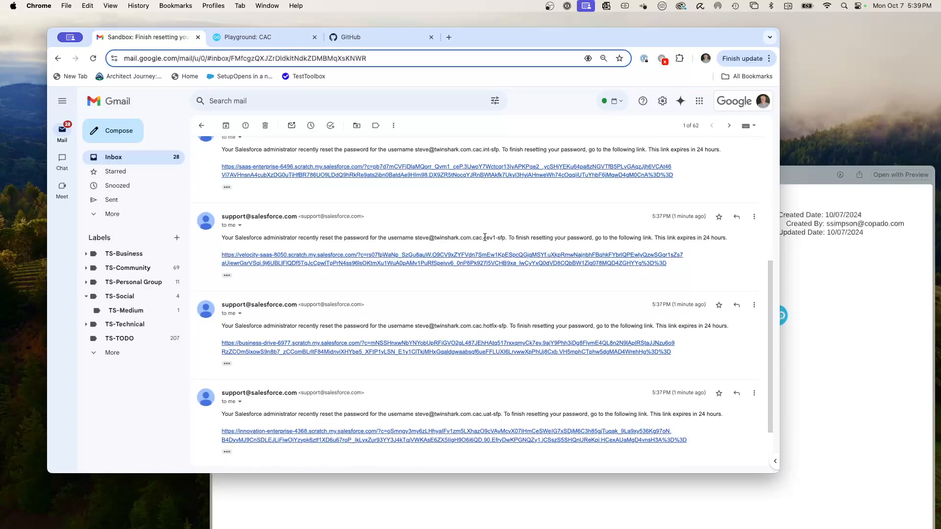
{"action": "scroll", "coordinate": [492, 237], "scroll_direction": "down", "scroll_amount": 1}
{"action": "scroll", "coordinate": [487, 299], "scroll_direction": "down", "scroll_amount": 2}
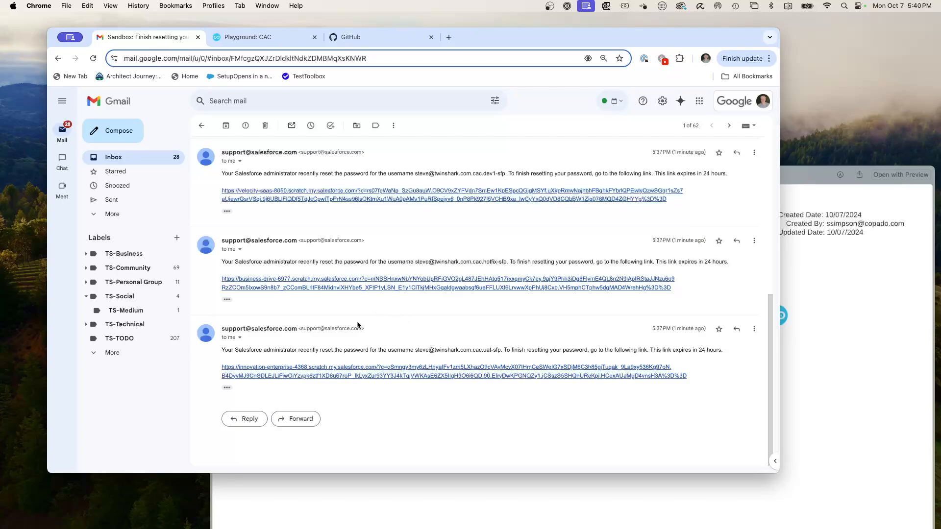
{"action": "scroll", "coordinate": [358, 325], "scroll_direction": "up", "scroll_amount": 15}
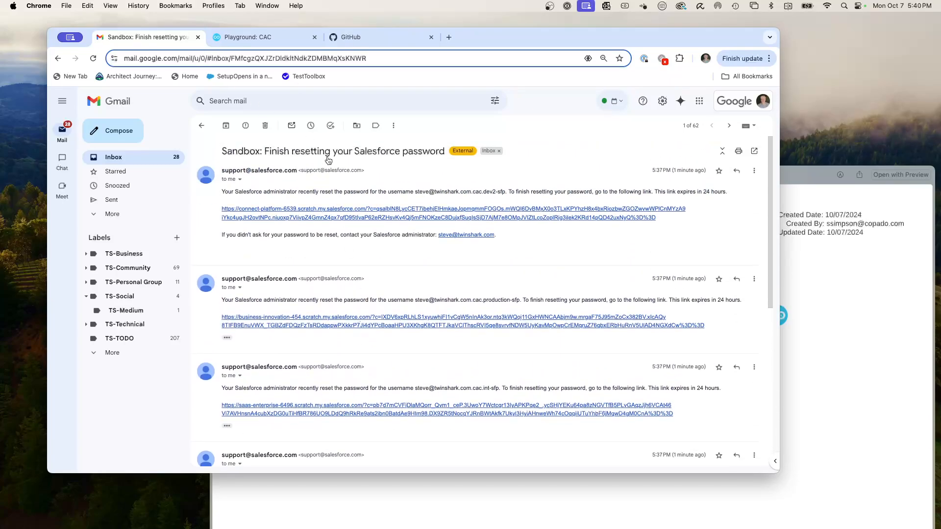
Verify the dev2-sfp sandbox login from its reset email with the emailed verification code and save the new account password.
{"action": "left_click", "coordinate": [336, 210]}
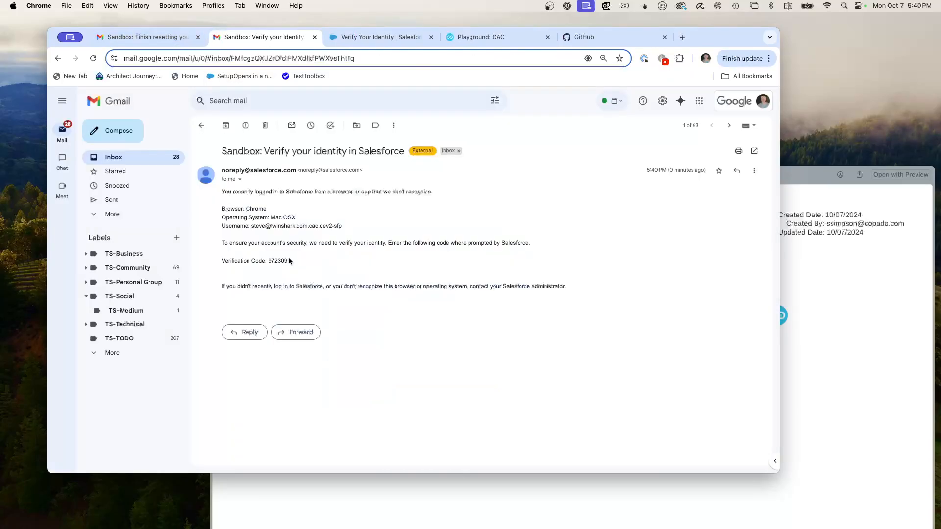
{"action": "double_click", "coordinate": [278, 260]}
{"action": "key", "text": "super+c"}
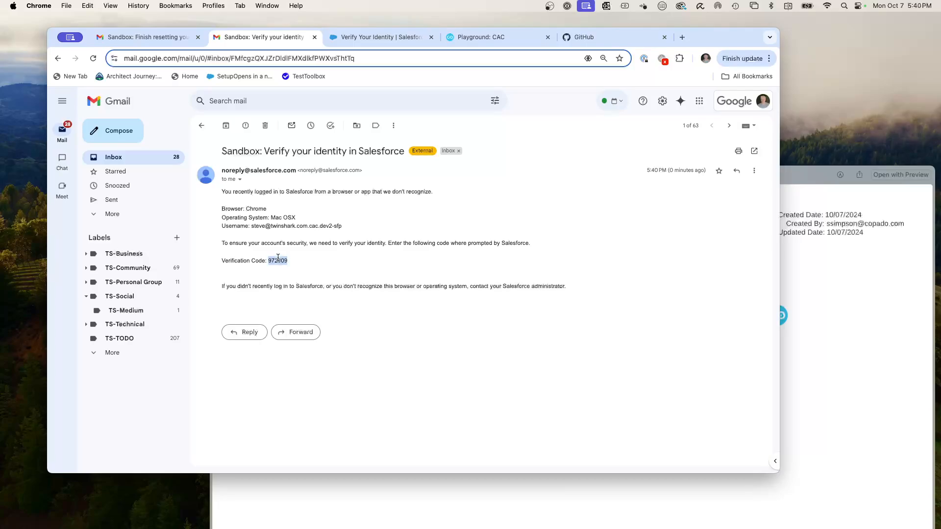
{"action": "left_click", "coordinate": [365, 40]}
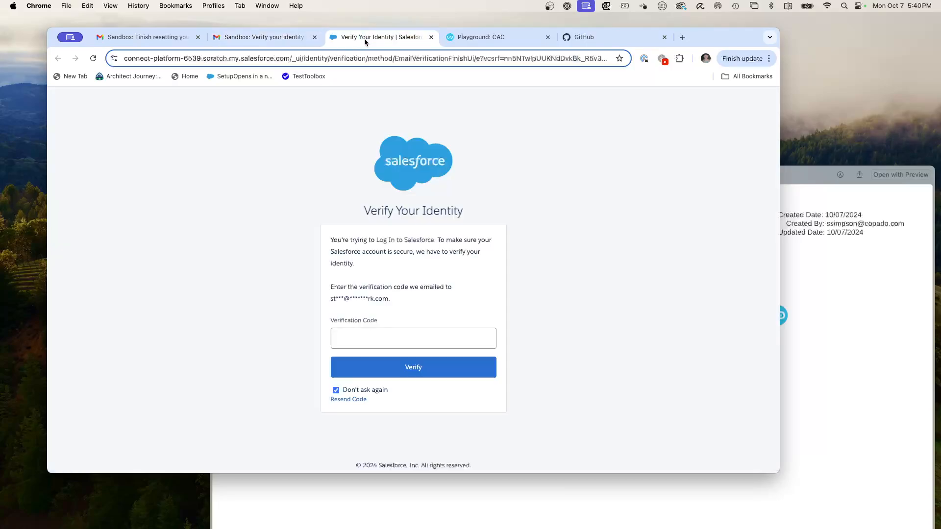
{"action": "left_click", "coordinate": [366, 332]}
{"action": "key", "text": "super+v"}
{"action": "left_click", "coordinate": [423, 373]}
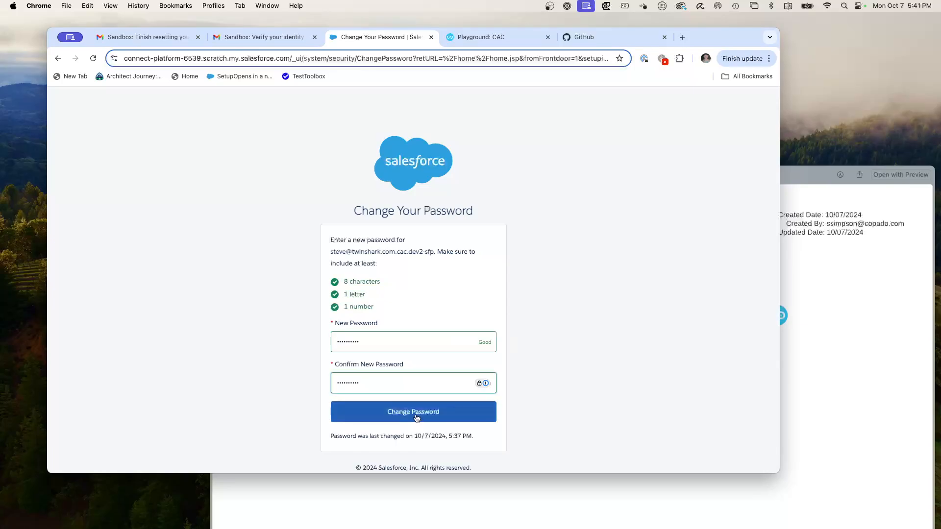
{"action": "left_click", "coordinate": [416, 418]}
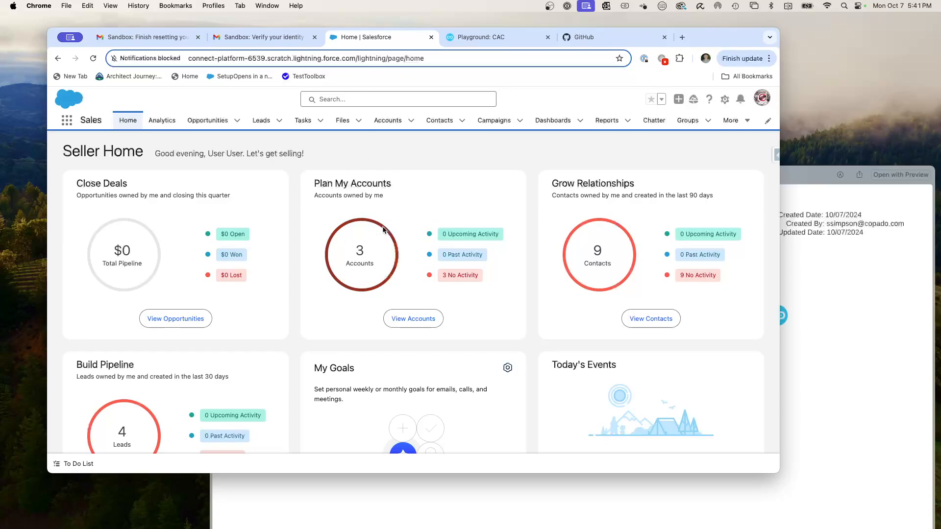
Review the remaining sandbox password-reset emails in Gmail alongside the Source Format pipeline diagram.
{"action": "left_click", "coordinate": [147, 38]}
{"action": "scroll", "coordinate": [332, 271], "scroll_direction": "down", "scroll_amount": 1}
{"action": "scroll", "coordinate": [331, 270], "scroll_direction": "down", "scroll_amount": 6}
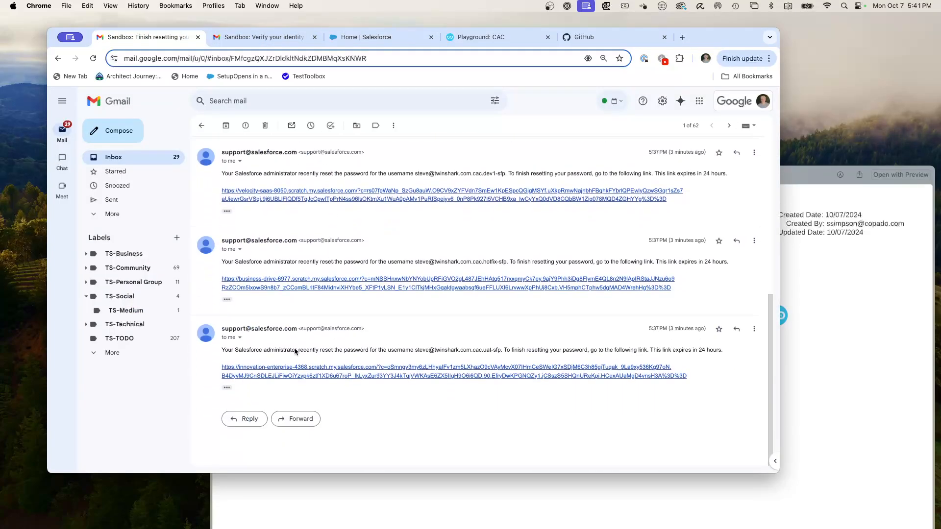
{"action": "scroll", "coordinate": [244, 286], "scroll_direction": "up", "scroll_amount": 5}
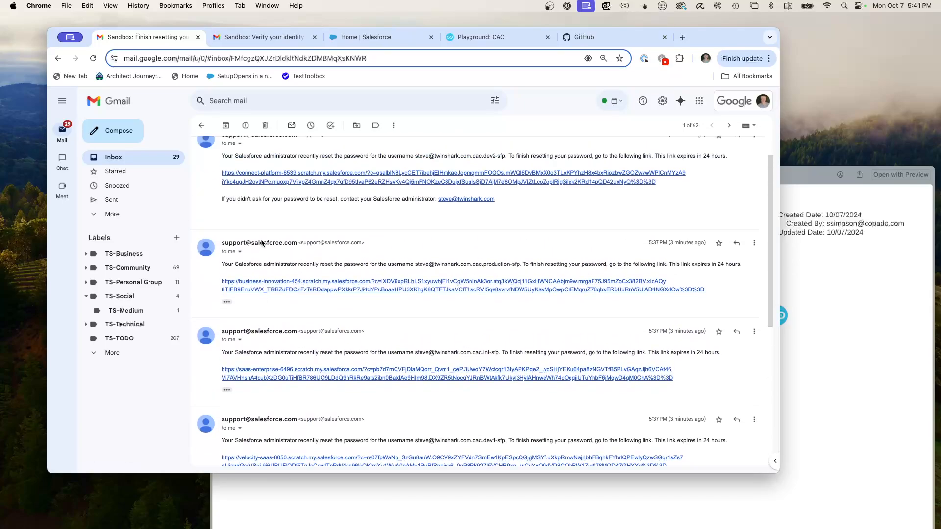
{"action": "scroll", "coordinate": [261, 242], "scroll_direction": "up", "scroll_amount": 1}
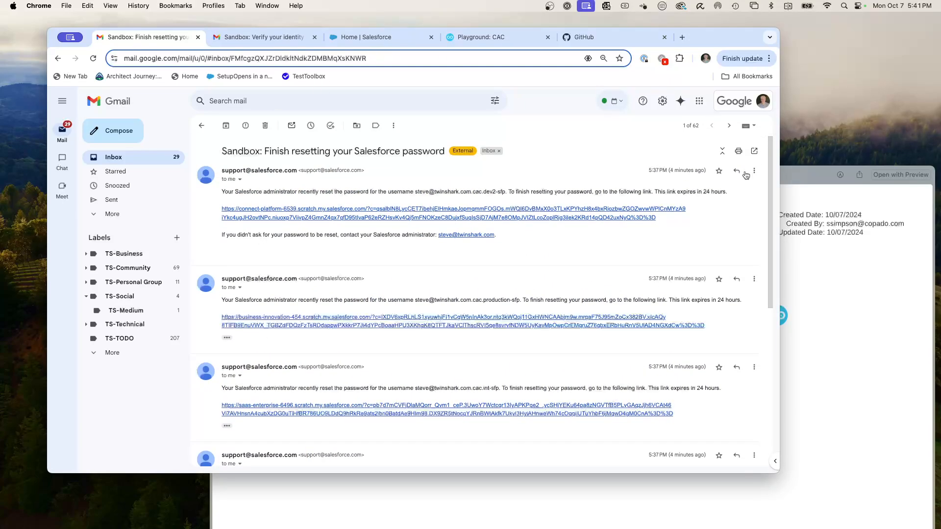
{"action": "left_click_drag", "start_coordinate": [812, 175], "coordinate": [798, 155]}
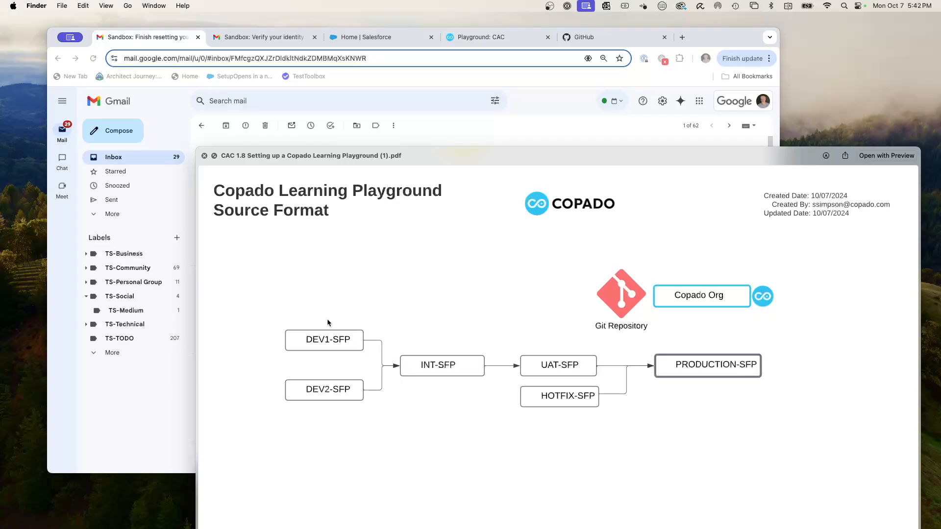
{"action": "left_click", "coordinate": [181, 140]}
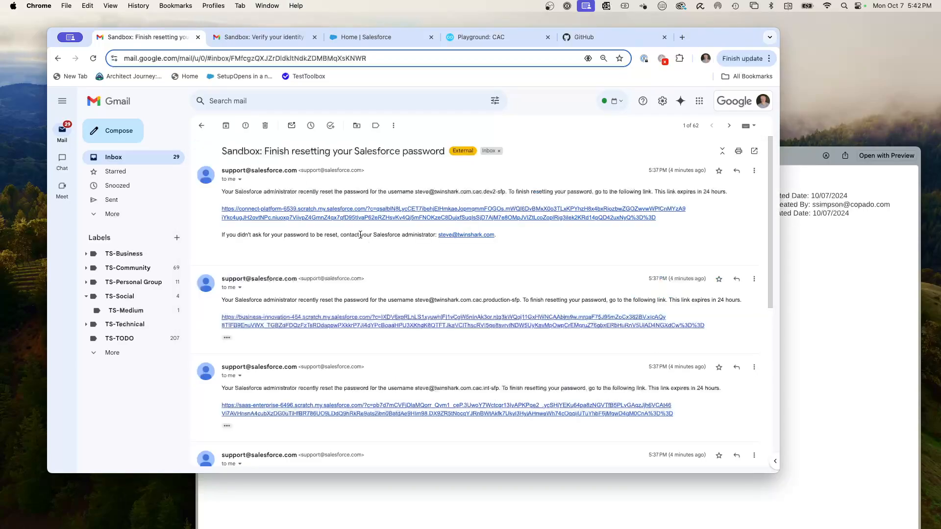
{"action": "scroll", "coordinate": [361, 236], "scroll_direction": "down", "scroll_amount": 1}
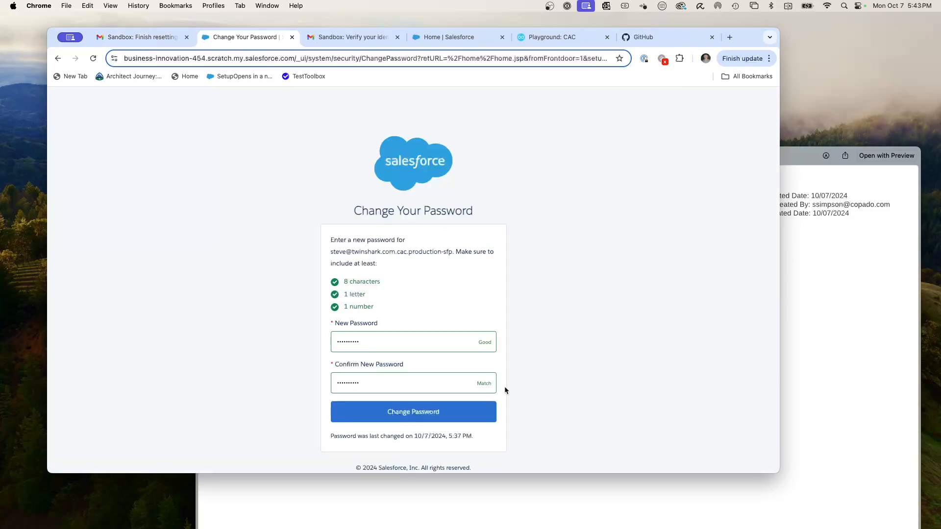
Save new account passwords for the production-sfp and dev1-sfp sandboxes, and submit the verification code for the hotfix-sfp sandbox.
{"action": "left_click", "coordinate": [412, 412]}
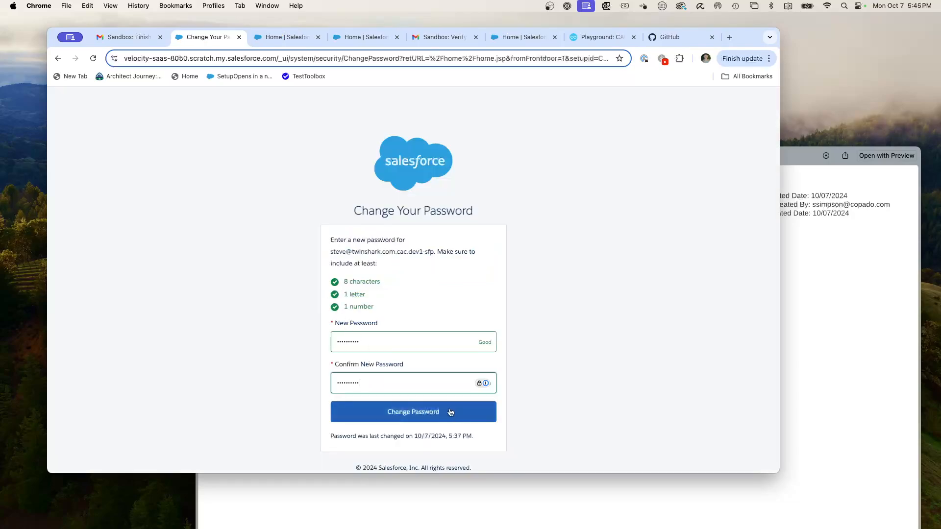
{"action": "left_click", "coordinate": [434, 415]}
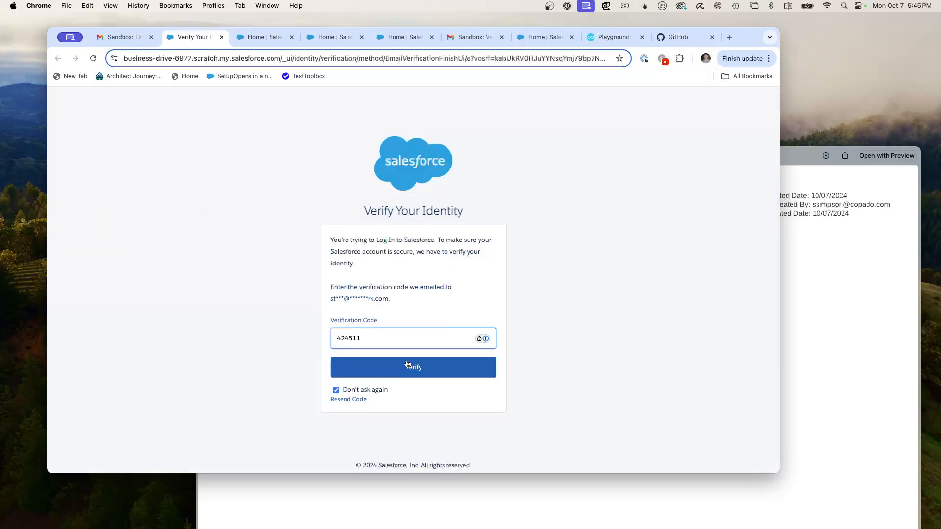
{"action": "left_click", "coordinate": [408, 368]}
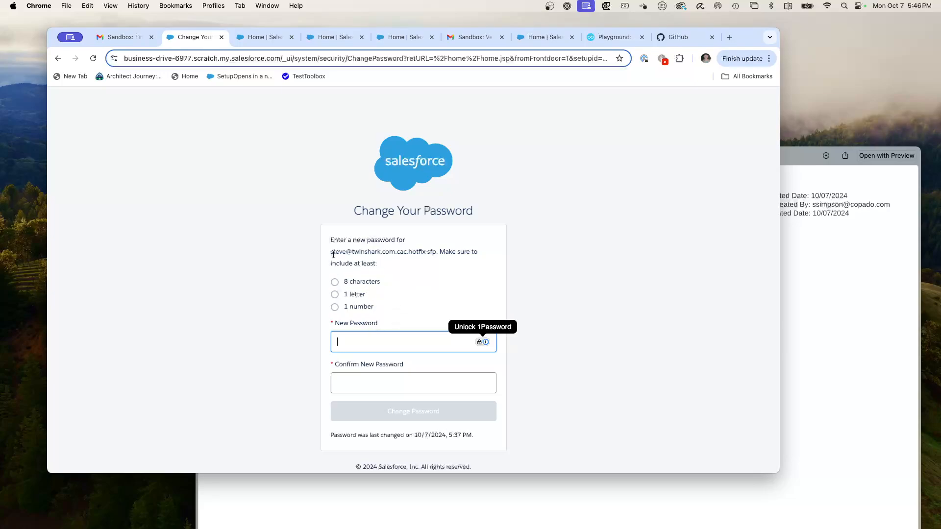
{"action": "left_click_drag", "start_coordinate": [331, 251], "coordinate": [434, 250]}
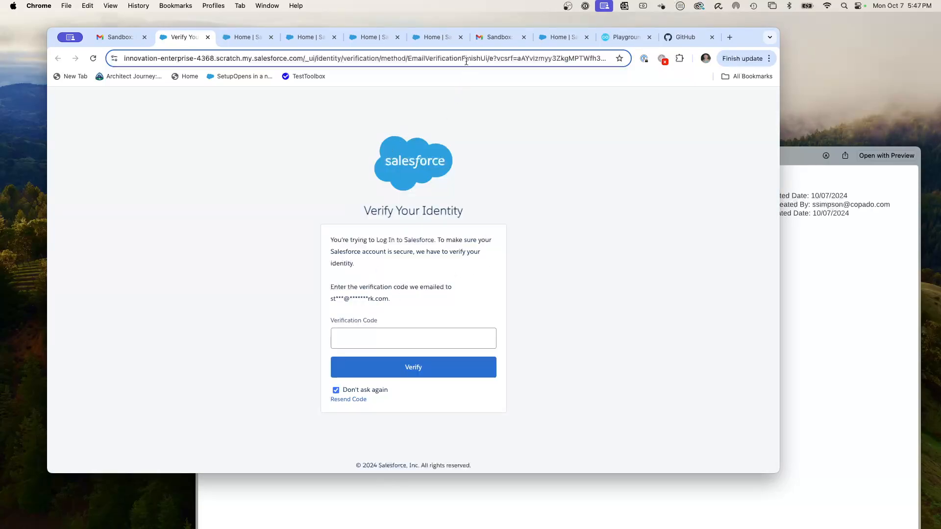
Copy the emailed verification code from Gmail and use it to verify the uat-sfp sandbox login.
{"action": "left_click", "coordinate": [492, 43]}
{"action": "double_click", "coordinate": [280, 350]}
{"action": "key", "text": "super+c"}
{"action": "left_click", "coordinate": [183, 38]}
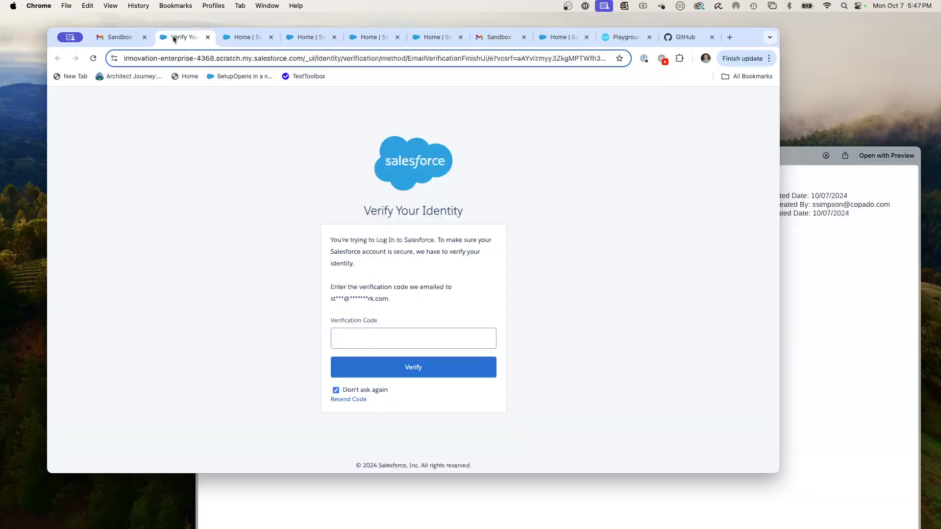
{"action": "left_click", "coordinate": [374, 339]}
{"action": "key", "text": "super+v"}
{"action": "left_click", "coordinate": [389, 375]}
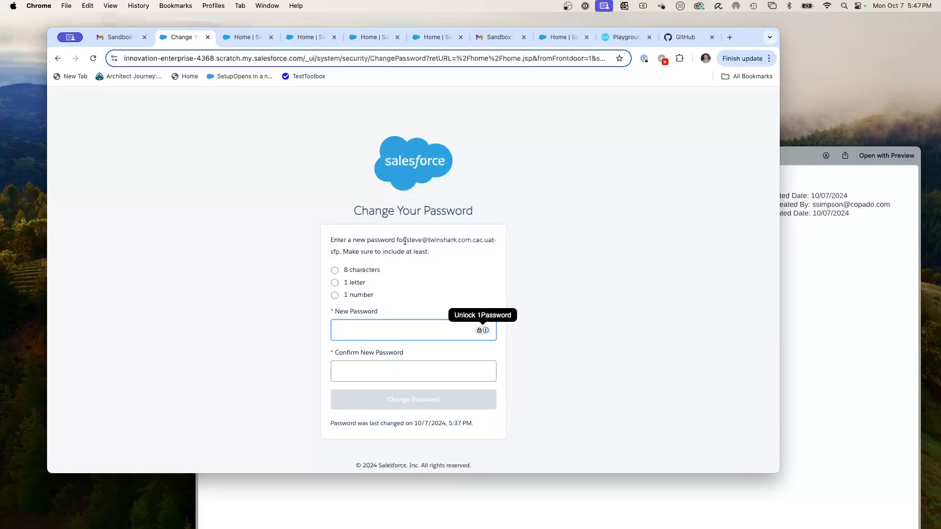
Copy the uat-sfp username and save the new account password for that sandbox.
{"action": "left_click_drag", "start_coordinate": [407, 239], "coordinate": [340, 249]}
{"action": "key", "text": "super+c"}
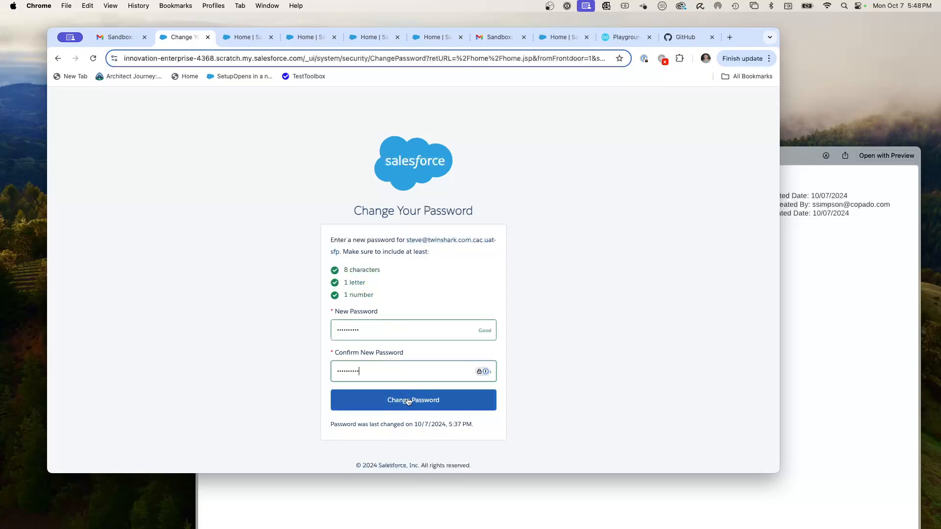
{"action": "left_click", "coordinate": [408, 401]}
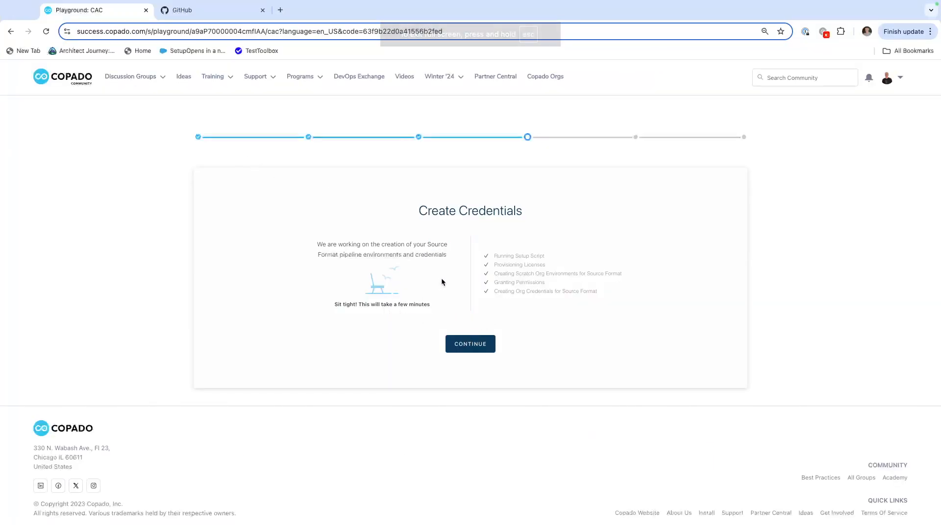
Continue past credential creation in the Copado playground setup and authorize Copado DevOps for the Trial Org and the Production-SFP sandbox.
{"action": "left_click", "coordinate": [474, 345]}
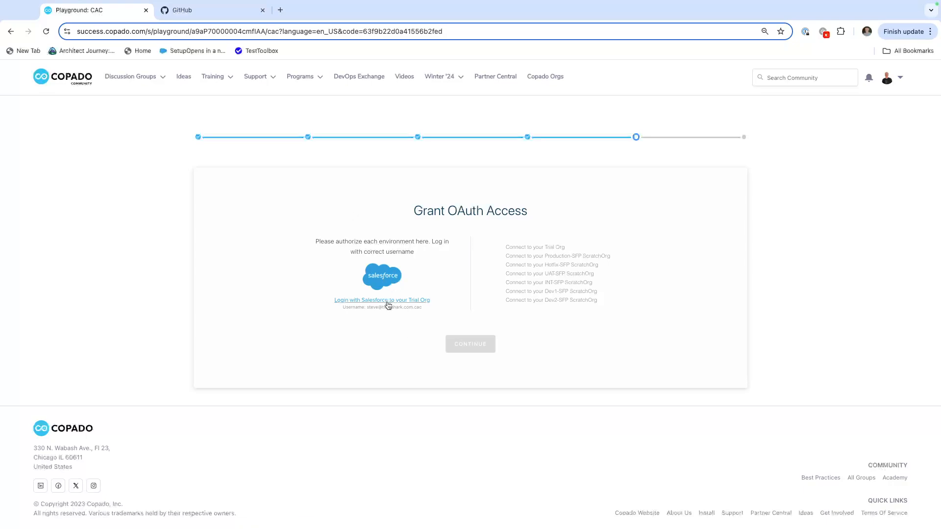
{"action": "left_click", "coordinate": [373, 304]}
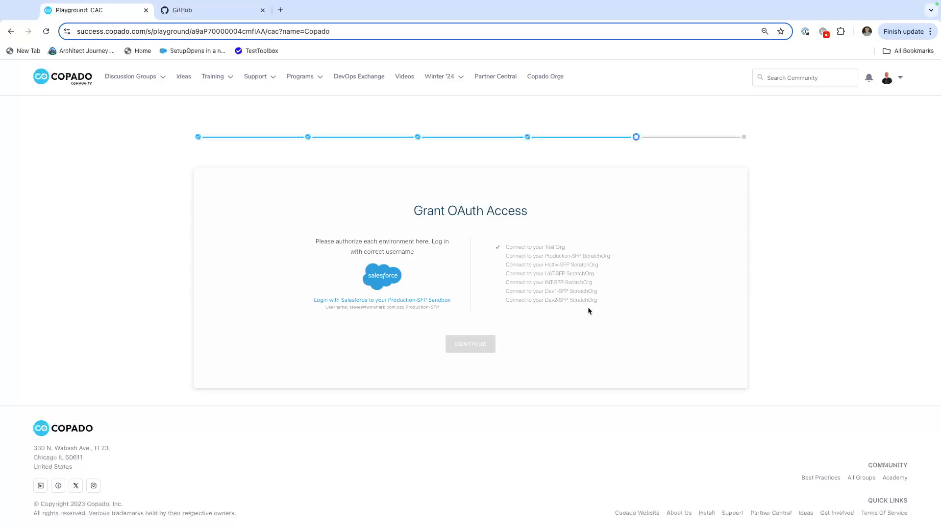
{"action": "left_click", "coordinate": [387, 304]}
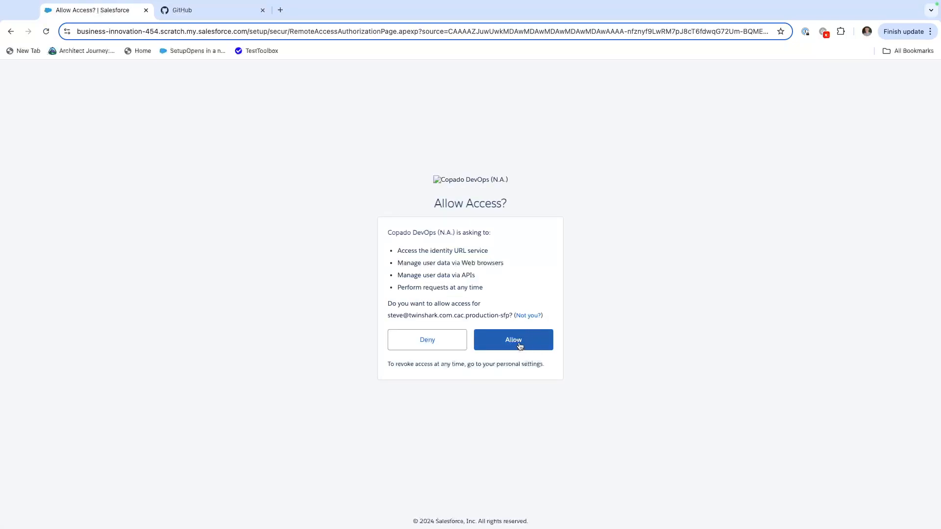
{"action": "left_click", "coordinate": [520, 346]}
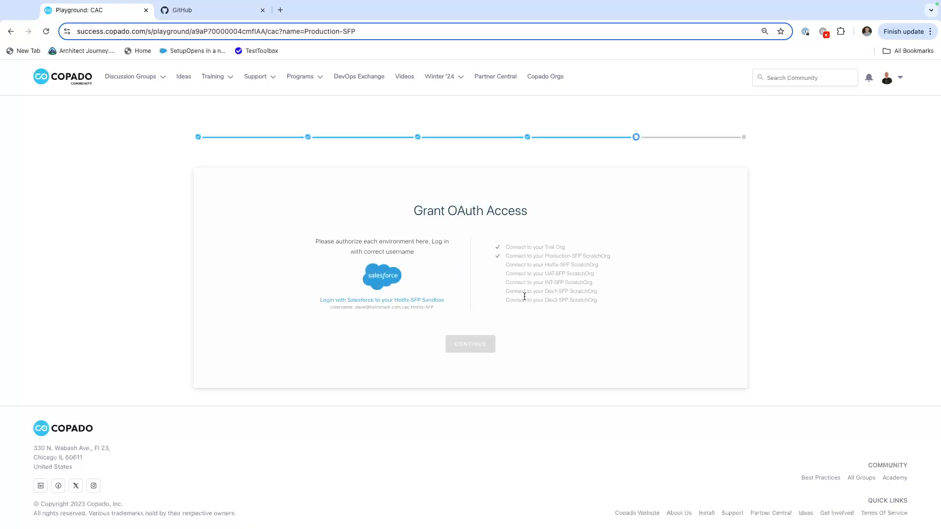
Log in to the Hotfix-SFP and UAT-SFP sandboxes and allow Copado DevOps access to each.
{"action": "left_click", "coordinate": [400, 301]}
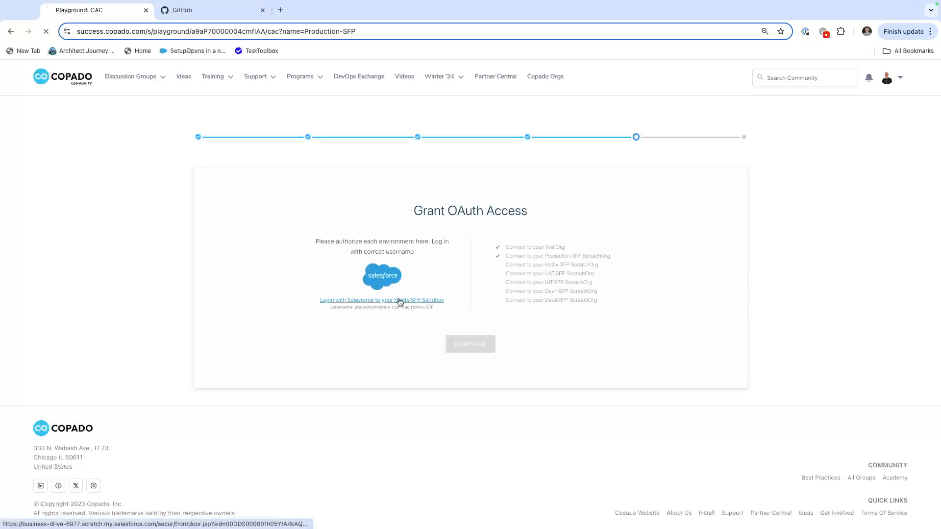
{"action": "left_click", "coordinate": [514, 342]}
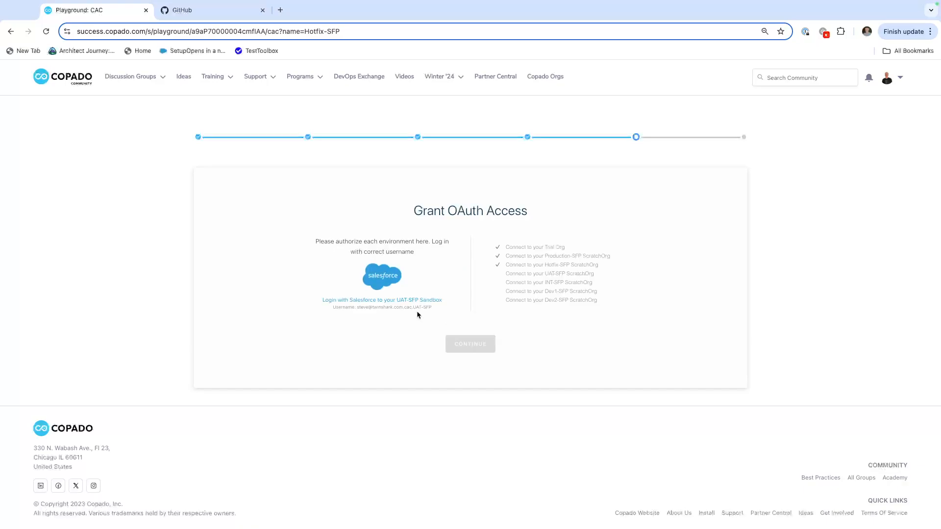
{"action": "left_click", "coordinate": [396, 303]}
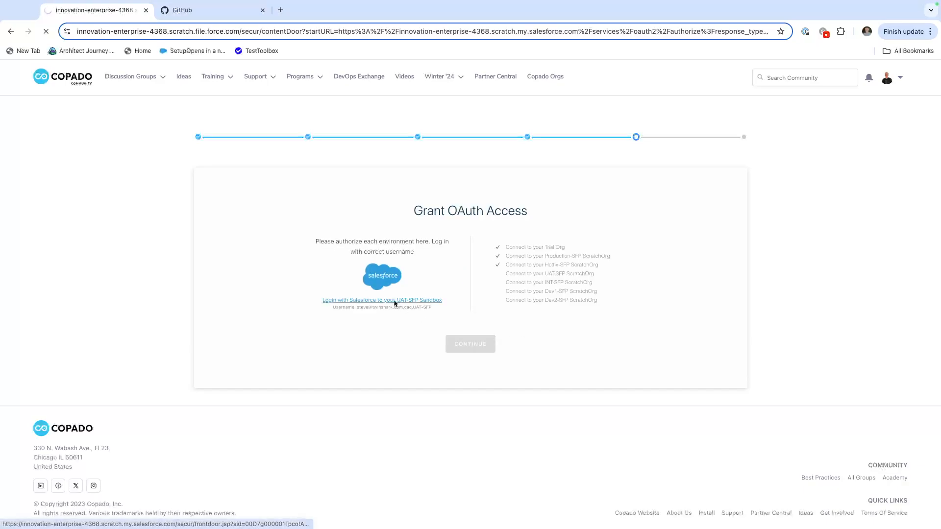
{"action": "left_click", "coordinate": [518, 341]}
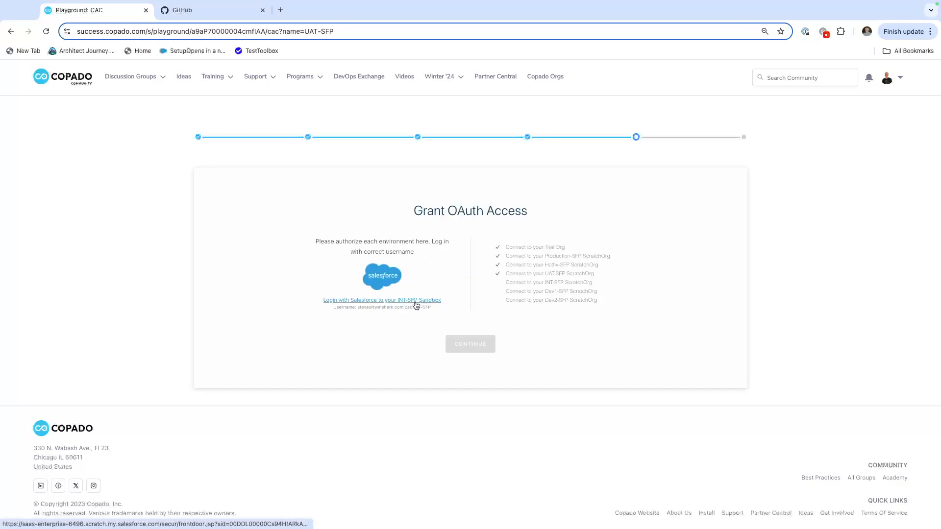
Log in to the INT-SFP and Dev1-SFP sandboxes and allow Copado DevOps access to each.
{"action": "left_click", "coordinate": [401, 302]}
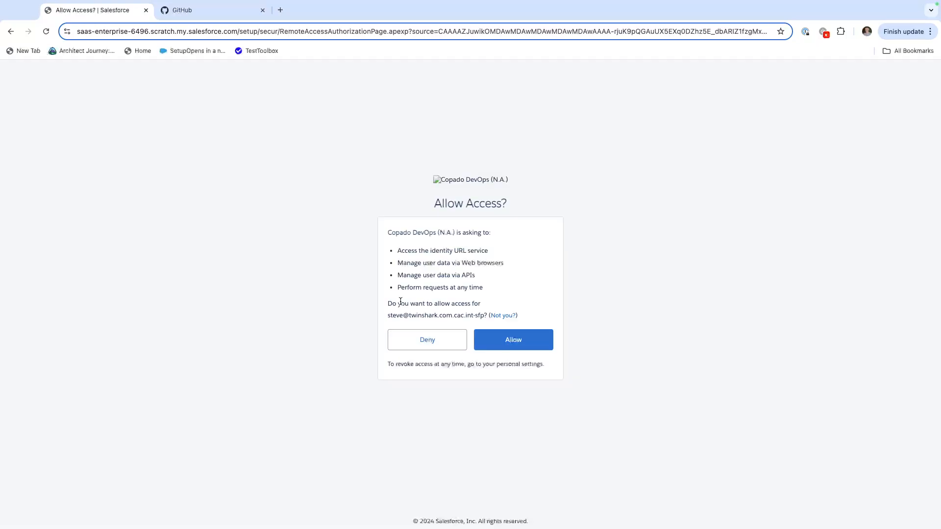
{"action": "left_click", "coordinate": [522, 338]}
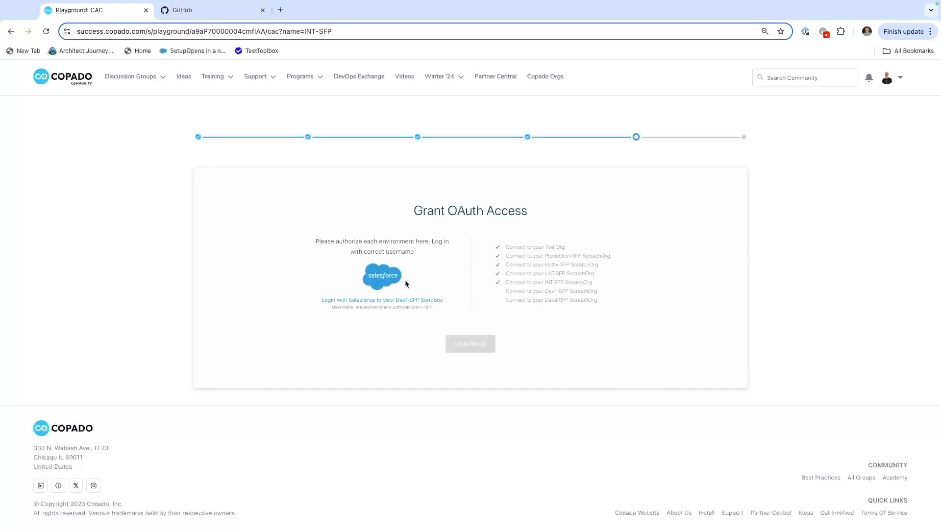
{"action": "left_click", "coordinate": [381, 301]}
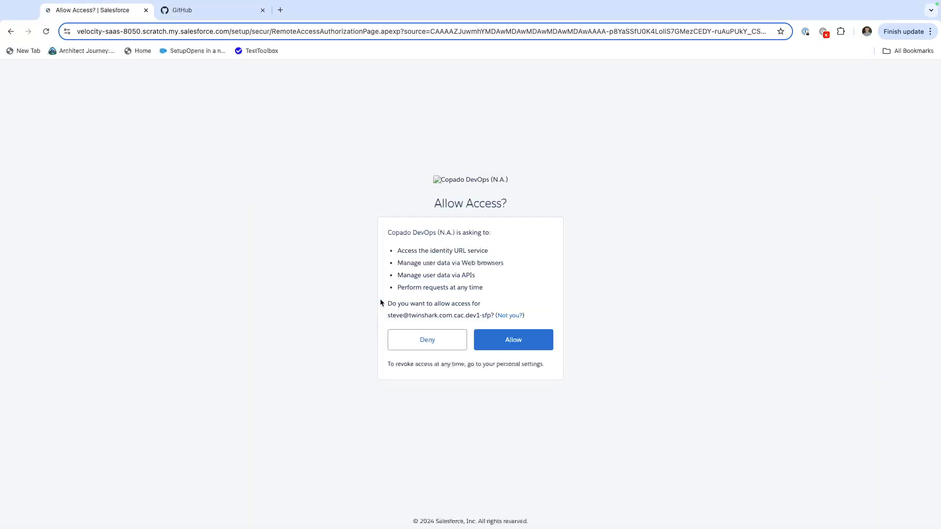
{"action": "left_click", "coordinate": [507, 342]}
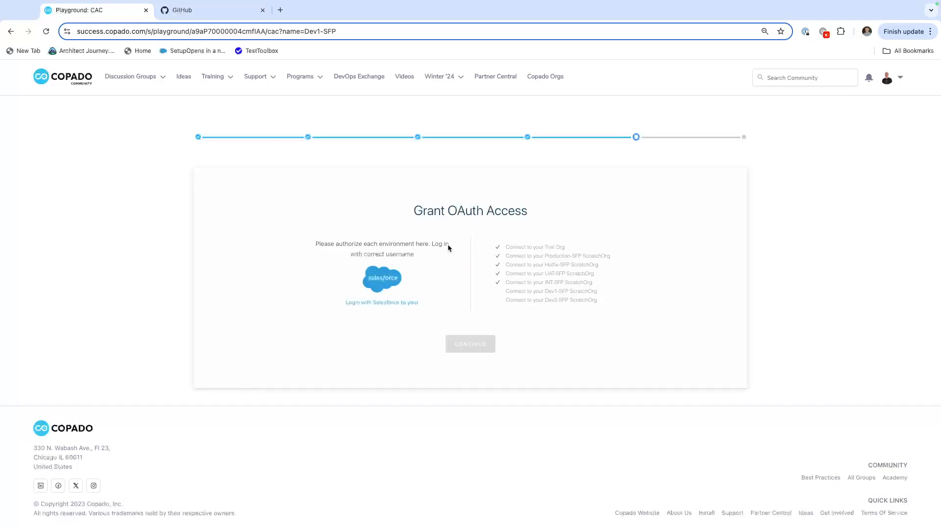
Allow Copado DevOps access to the Dev2-SFP sandbox and continue to completing the Source Format pipeline setup.
{"action": "left_click", "coordinate": [392, 300]}
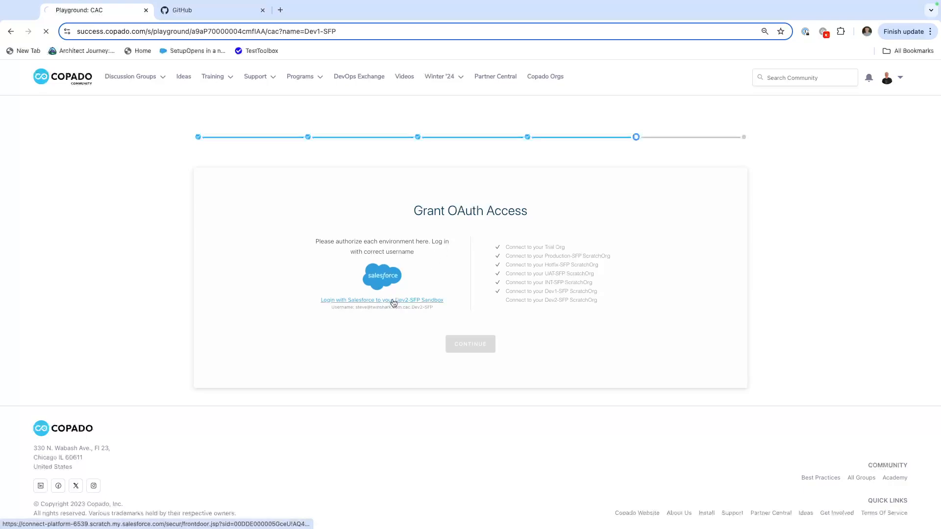
{"action": "left_click", "coordinate": [512, 343]}
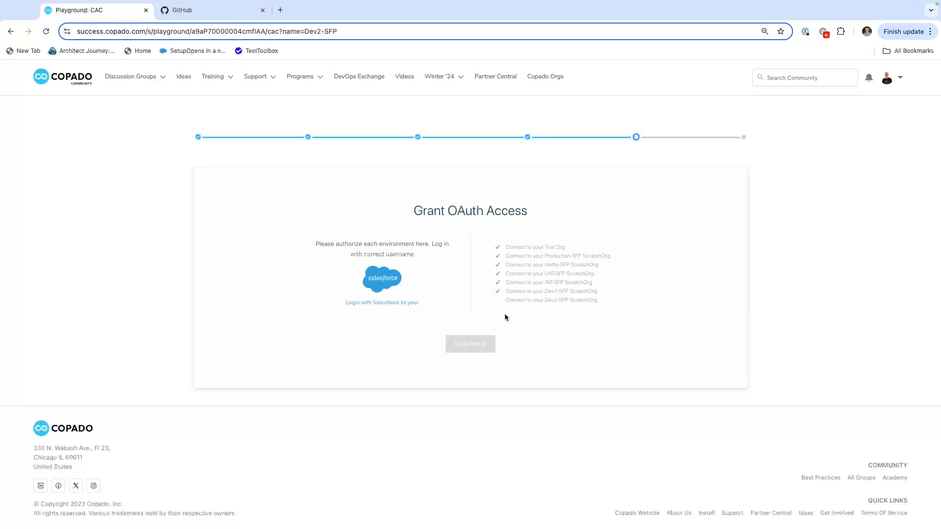
{"action": "left_click", "coordinate": [393, 307]}
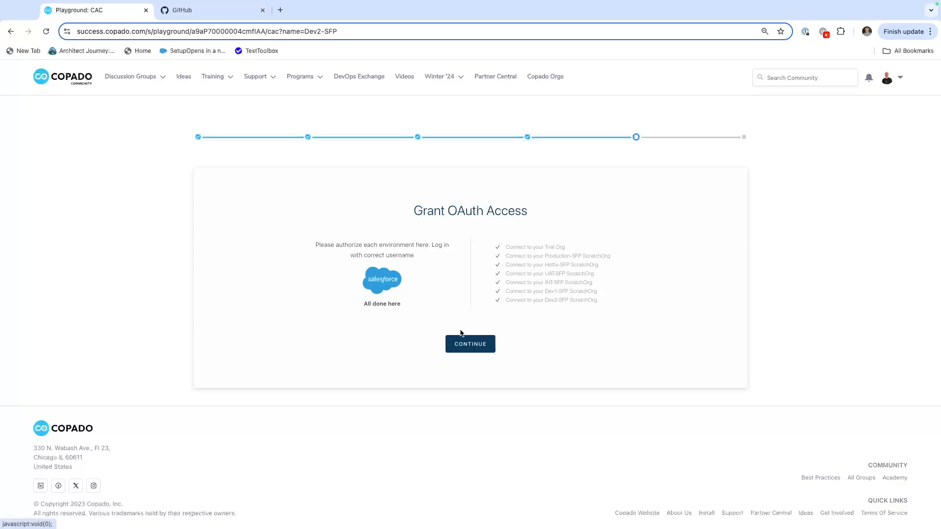
{"action": "left_click", "coordinate": [479, 345]}
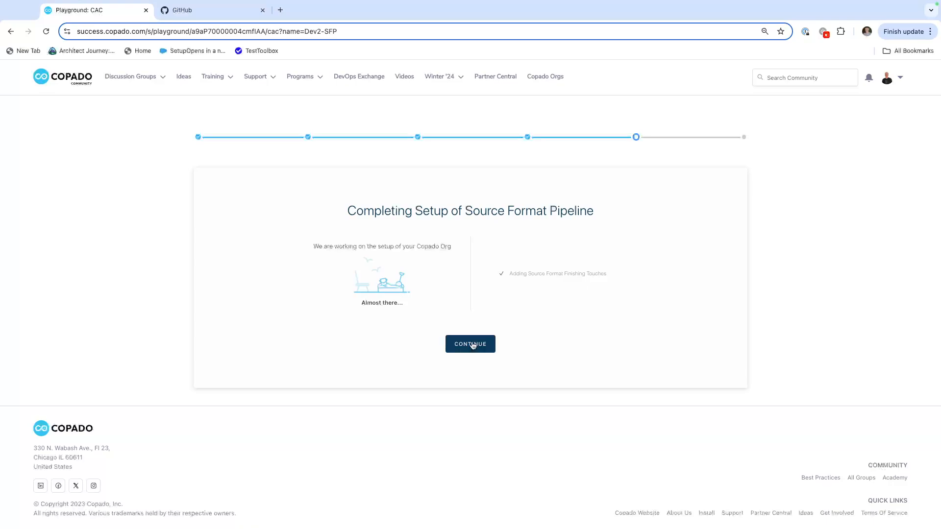
Finish the Source Format pipeline setup and view the activated CAC playground's Git account and orgs.
{"action": "left_click", "coordinate": [473, 345]}
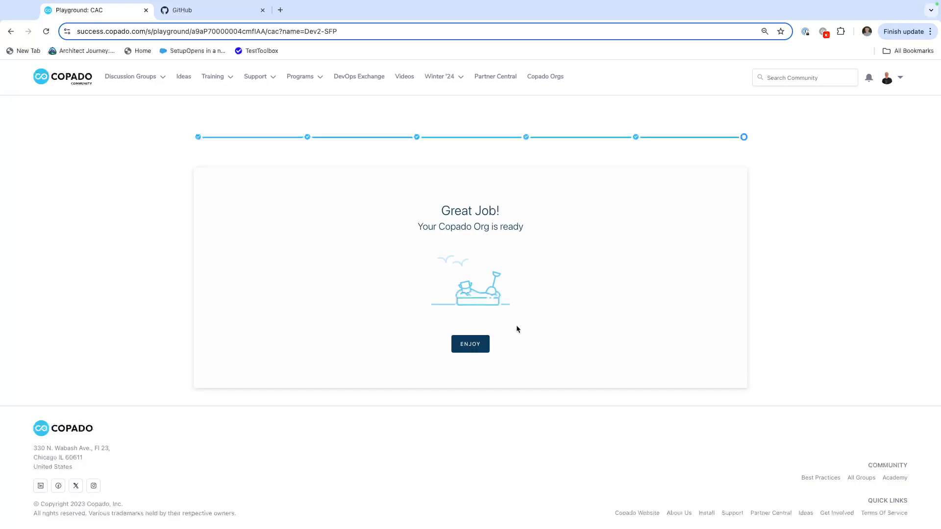
{"action": "left_click", "coordinate": [480, 346]}
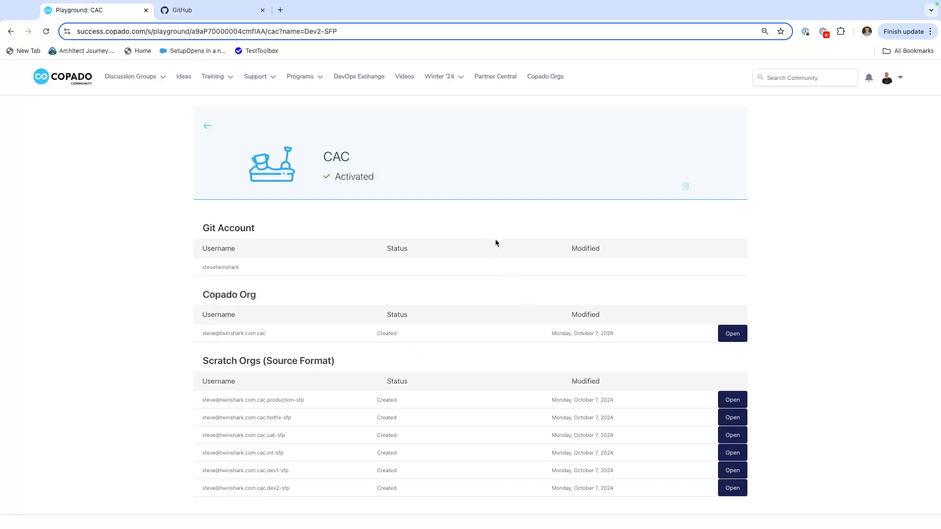
{"action": "scroll", "coordinate": [495, 243], "scroll_direction": "down", "scroll_amount": 1}
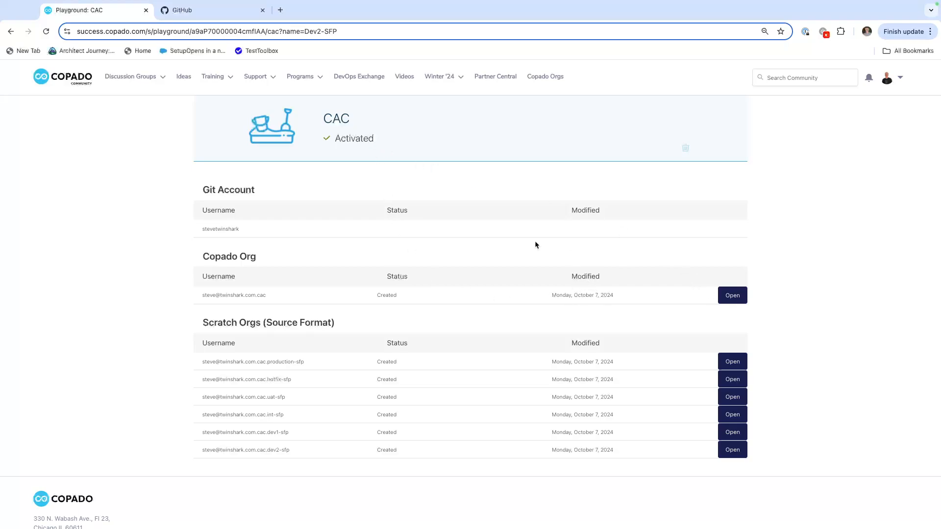
Switch to GitHub, open the Copado-CACSFP repository and list its branches.
{"action": "left_click", "coordinate": [182, 10]}
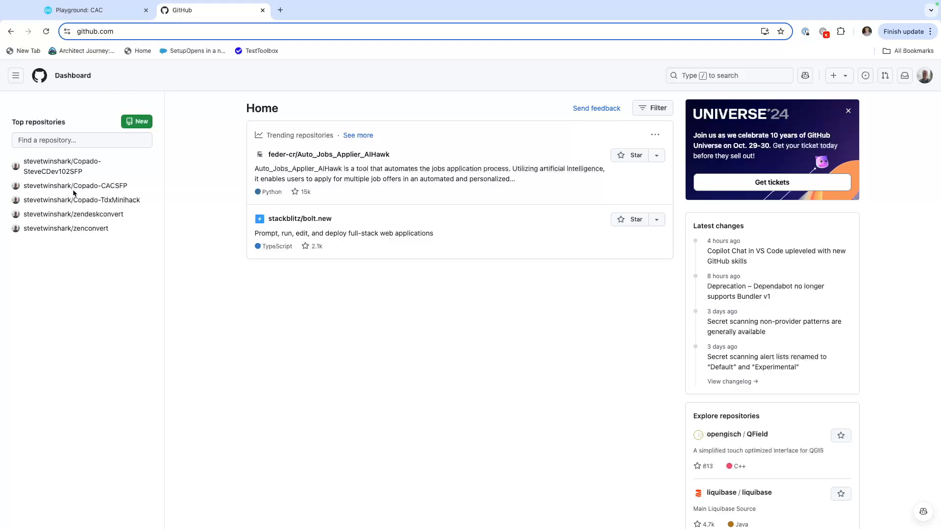
{"action": "mouse_move", "coordinate": [43, 190]}
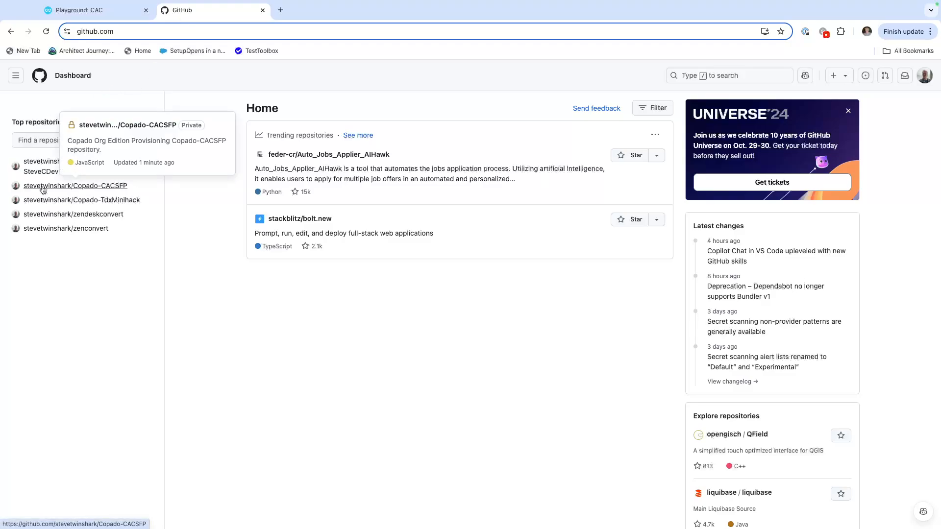
{"action": "left_click", "coordinate": [118, 189]}
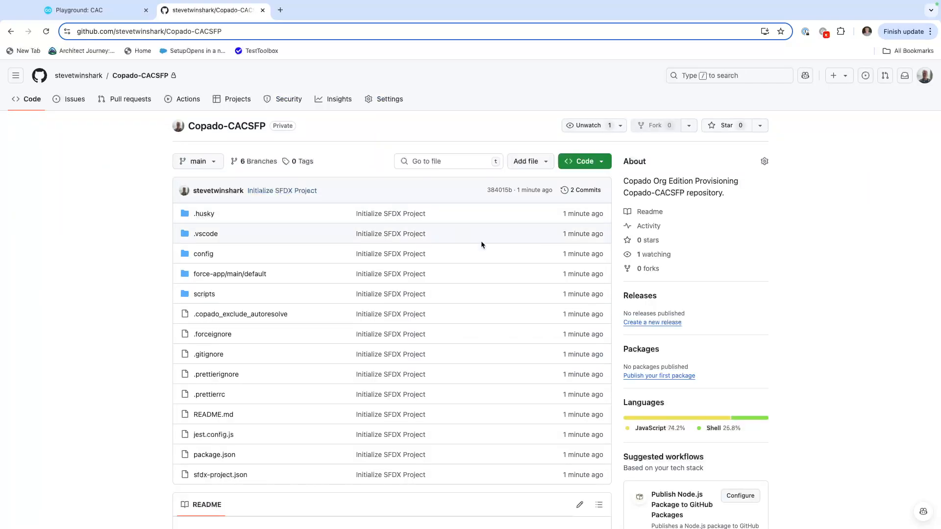
{"action": "scroll", "coordinate": [402, 310], "scroll_direction": "down", "scroll_amount": 1}
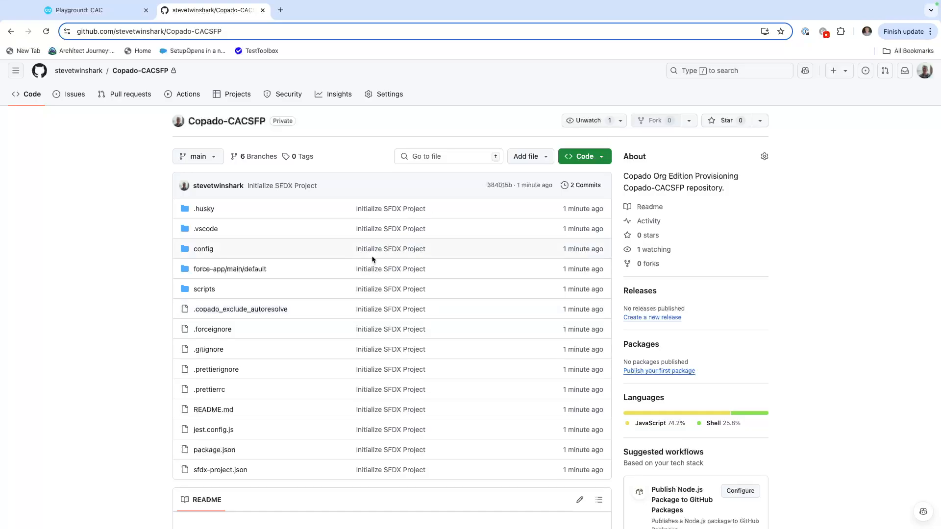
{"action": "left_click", "coordinate": [206, 157]}
{"action": "left_click", "coordinate": [208, 157]}
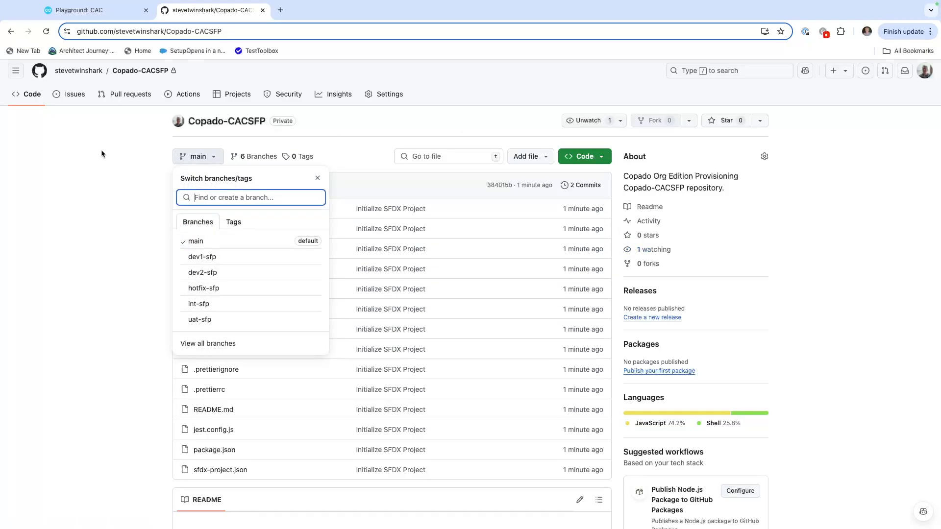
Return to the CAC playground page, open its Copado Org and allow notifications from the org.
{"action": "left_click", "coordinate": [108, 10]}
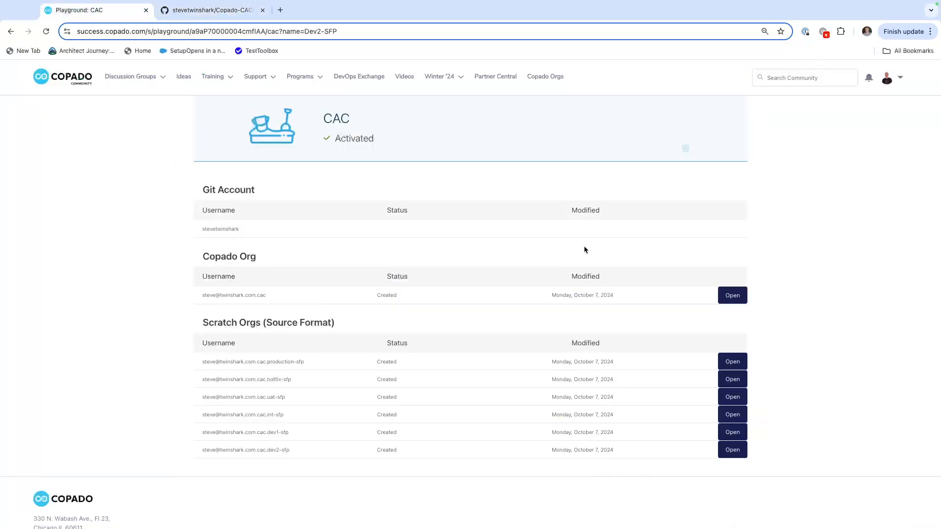
{"action": "left_click", "coordinate": [741, 298]}
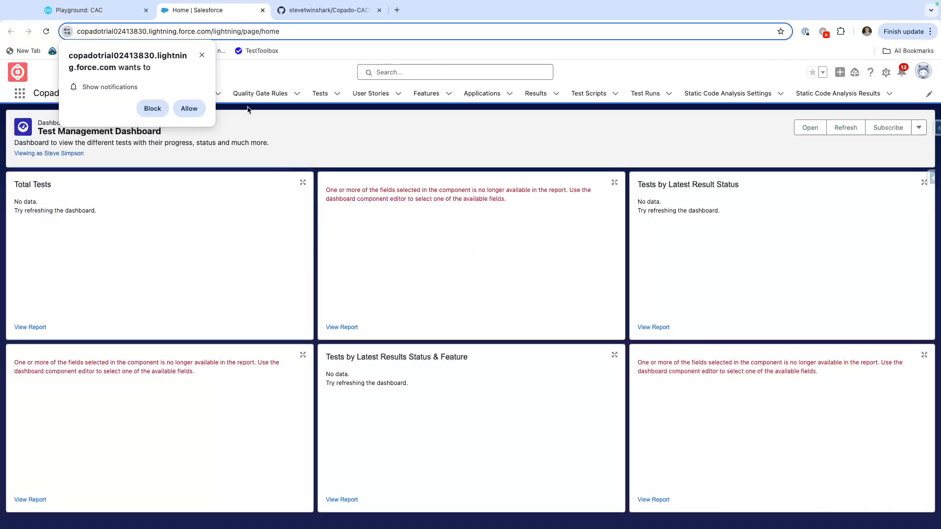
{"action": "left_click", "coordinate": [190, 109]}
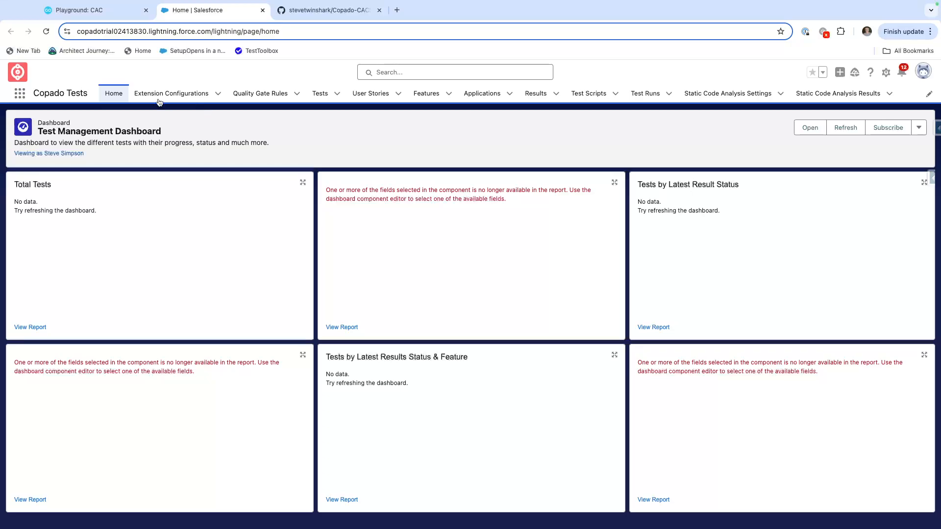
Find the Pipelines list, open Trial - Salesforce Source Format Pipeline and view it in Pipeline Manager.
{"action": "left_click", "coordinate": [20, 97]}
{"action": "type", "text": "pi"}
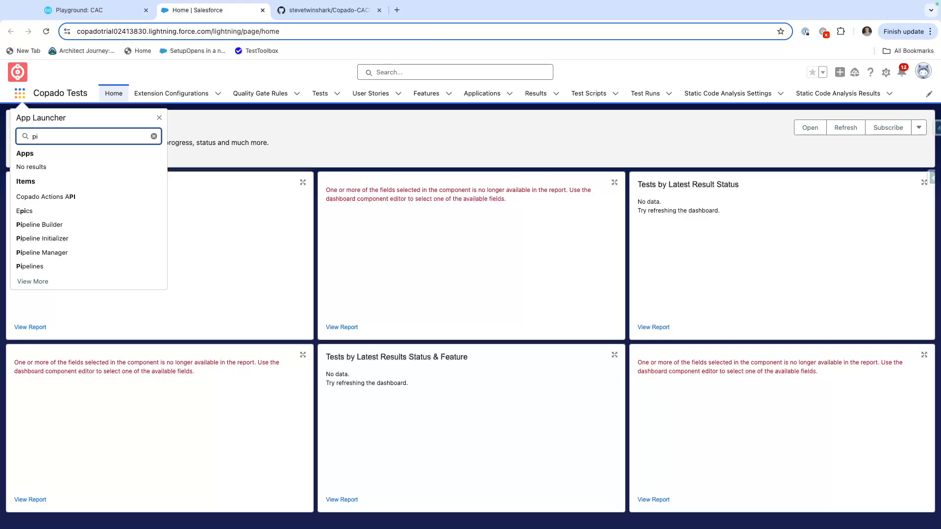
{"action": "left_click", "coordinate": [31, 267]}
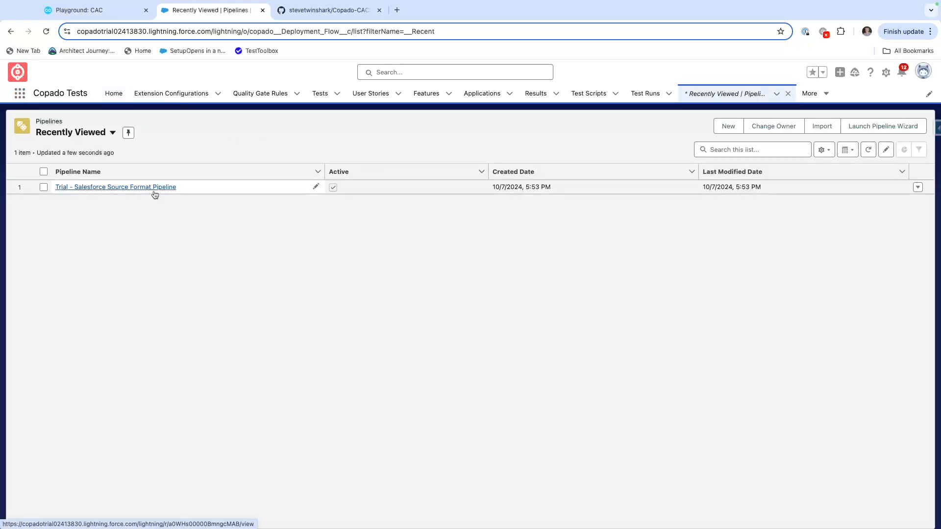
{"action": "left_click", "coordinate": [139, 191]}
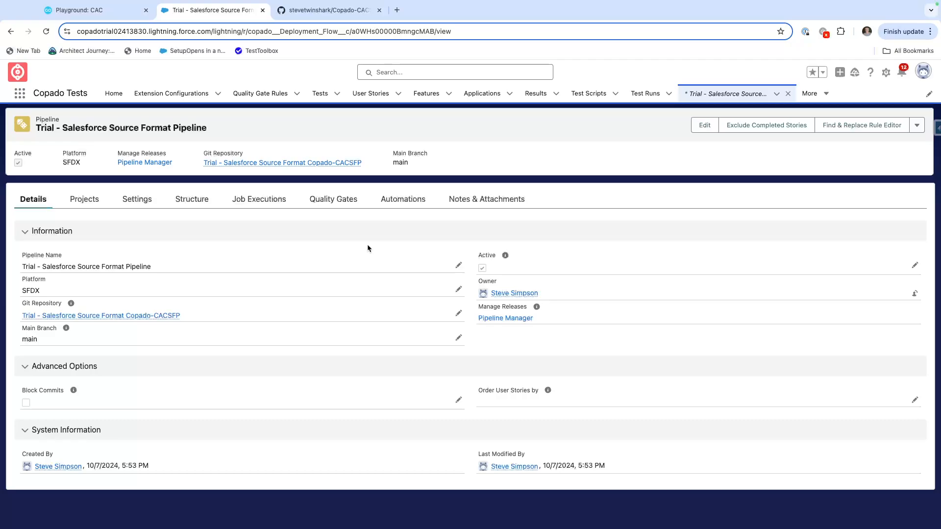
{"action": "left_click", "coordinate": [137, 163]}
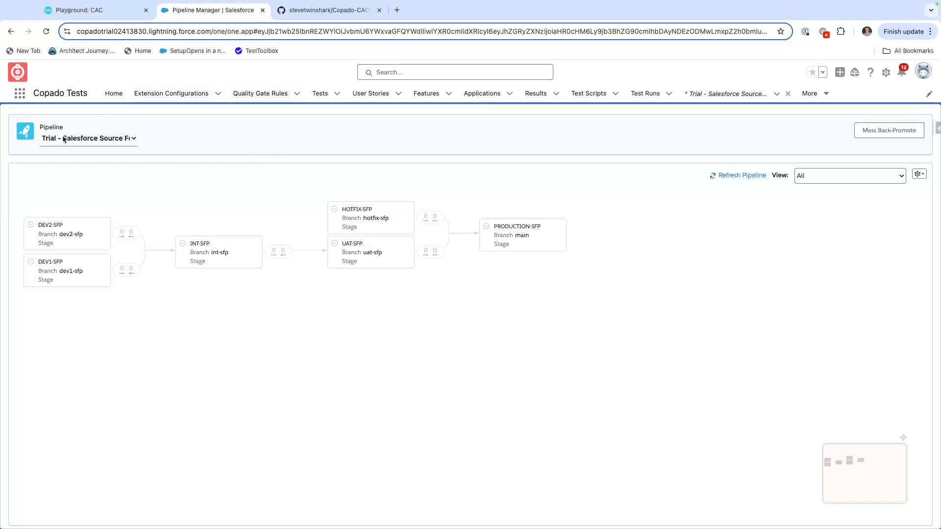
Reopen the Trial - Salesforce Source Format Pipeline record from the Pipelines list and view its structure.
{"action": "left_click", "coordinate": [20, 94]}
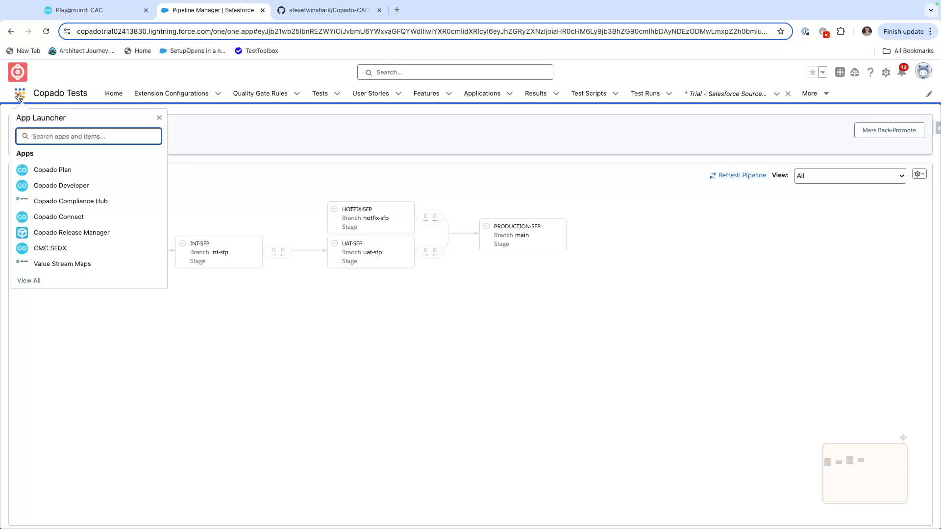
{"action": "type", "text": "pipe"}
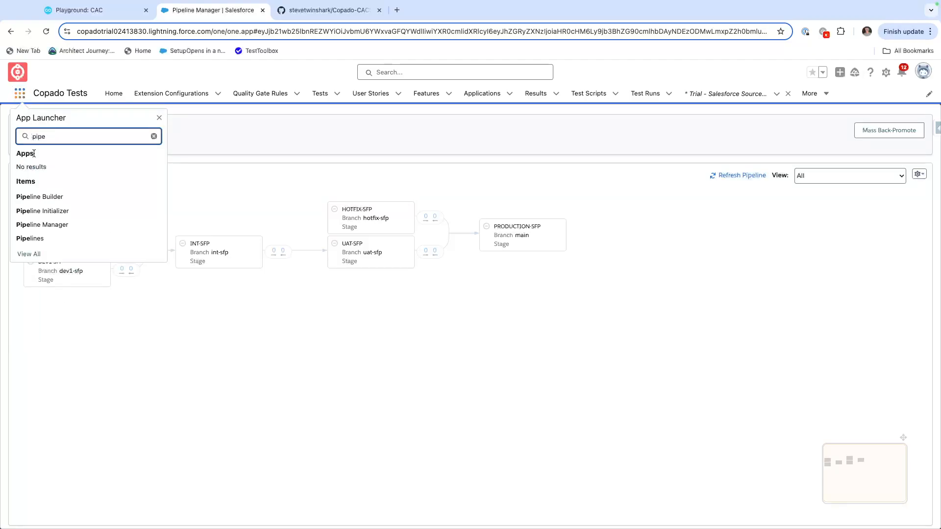
{"action": "left_click", "coordinate": [31, 238]}
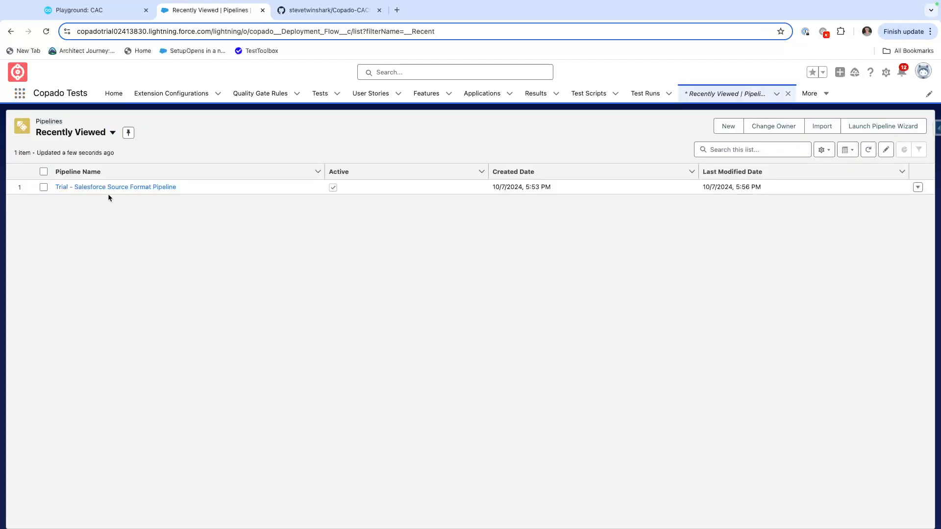
{"action": "left_click", "coordinate": [105, 187]}
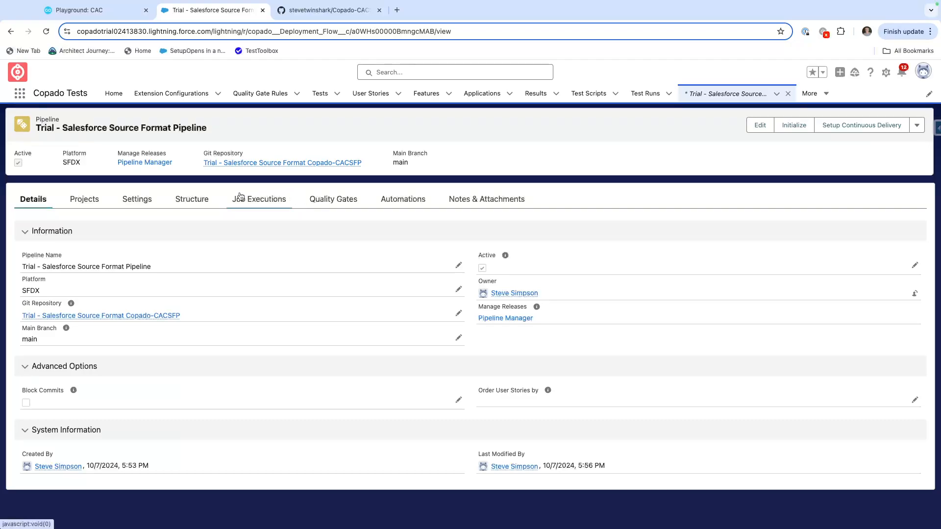
{"action": "left_click", "coordinate": [196, 201]}
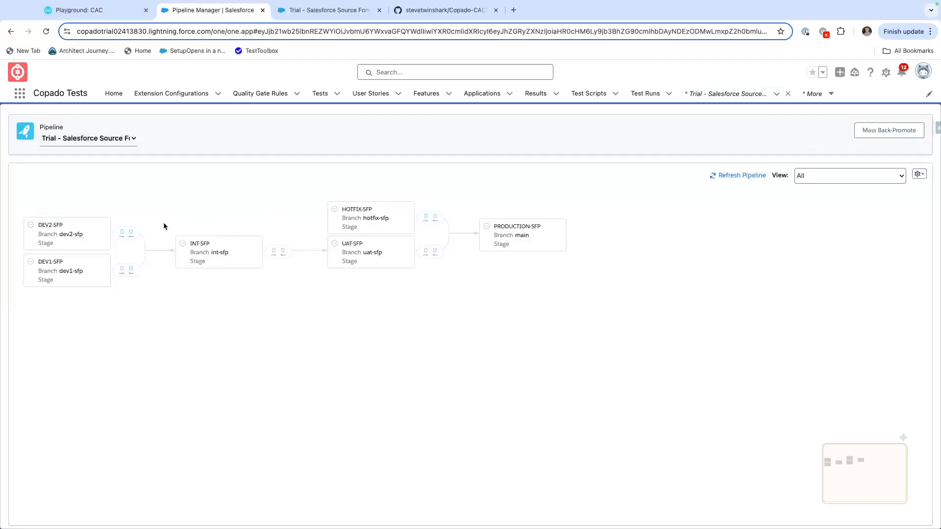
From the pipeline's connections, open the Dev1-SFP source environment and its Dev1-SFP credential.
{"action": "left_click", "coordinate": [314, 10]}
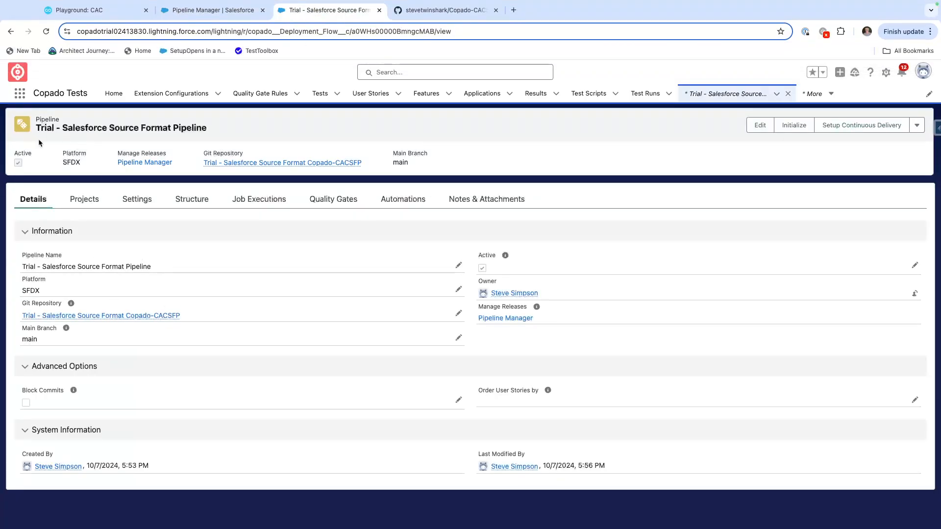
{"action": "left_click_drag", "start_coordinate": [37, 127], "coordinate": [214, 128]}
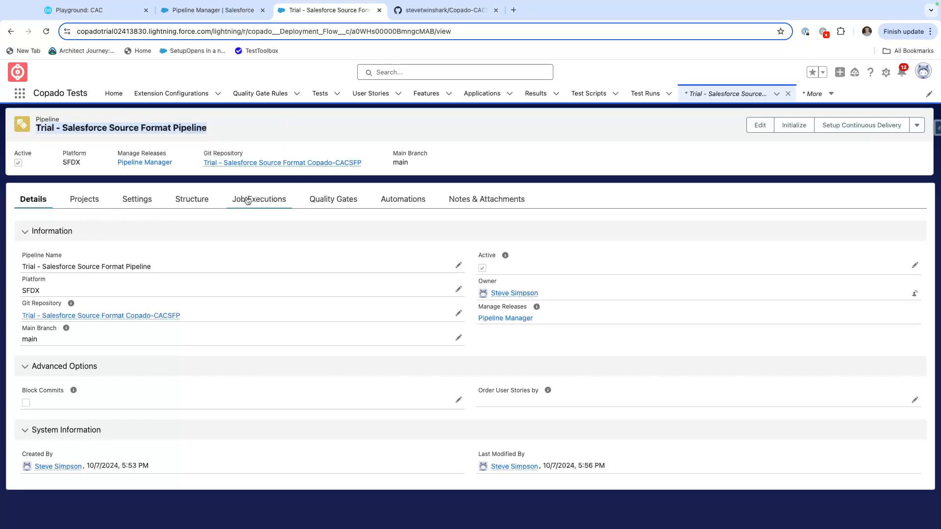
{"action": "left_click", "coordinate": [189, 201]}
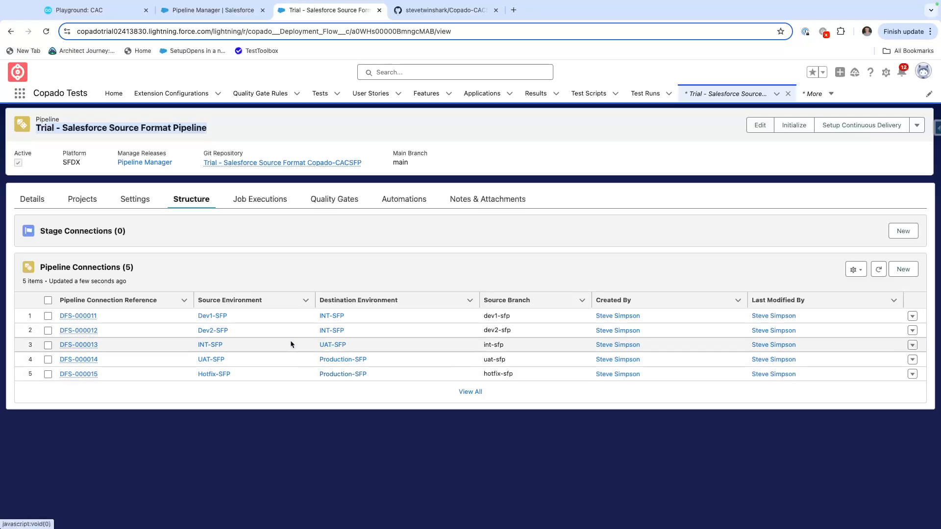
{"action": "left_click", "coordinate": [216, 320]}
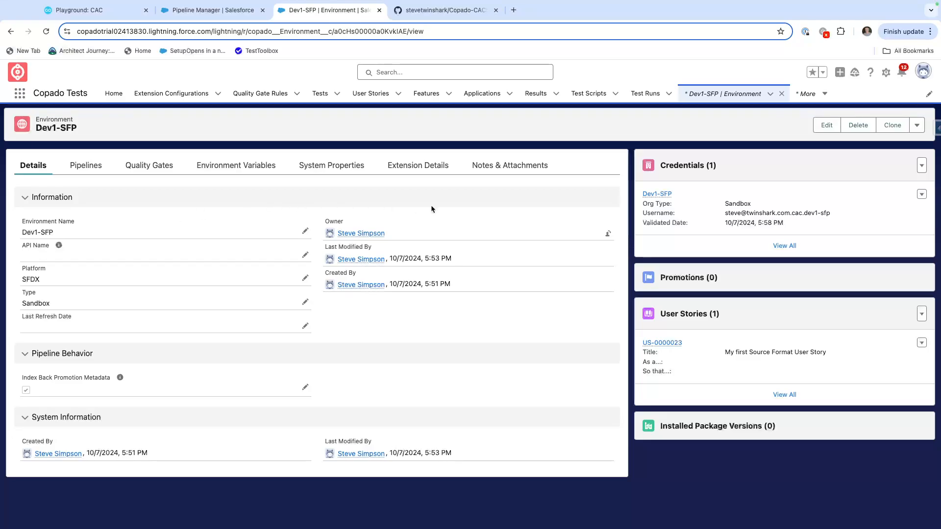
{"action": "left_click", "coordinate": [657, 194]}
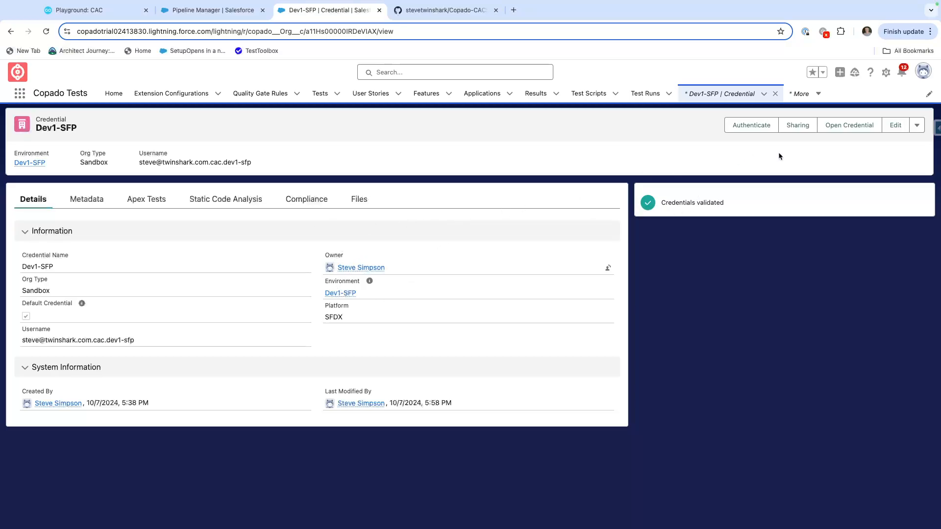
Allow pop-ups for the Copado org and open the Dev1-SFP scratch org through its credential.
{"action": "left_click", "coordinate": [849, 126]}
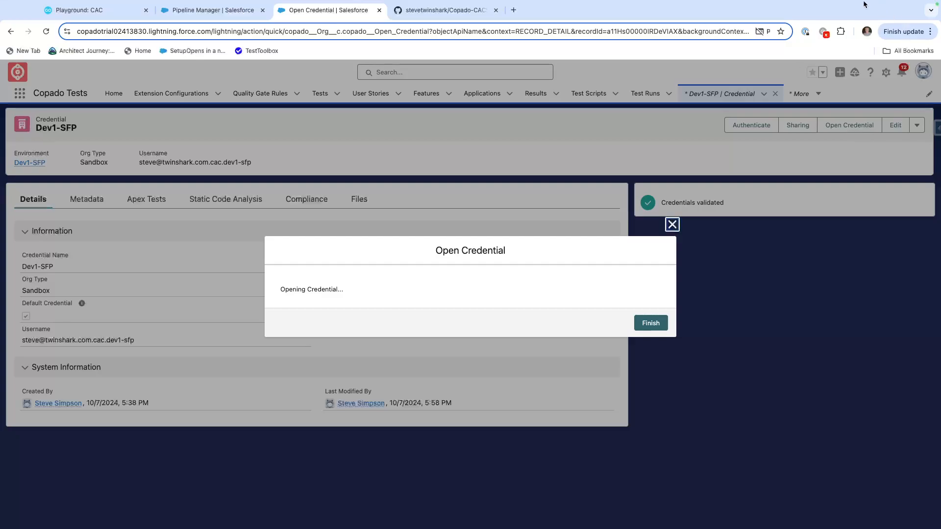
{"action": "left_click", "coordinate": [765, 32]}
{"action": "left_click", "coordinate": [651, 84]}
{"action": "left_click", "coordinate": [762, 135]}
{"action": "left_click", "coordinate": [651, 322]}
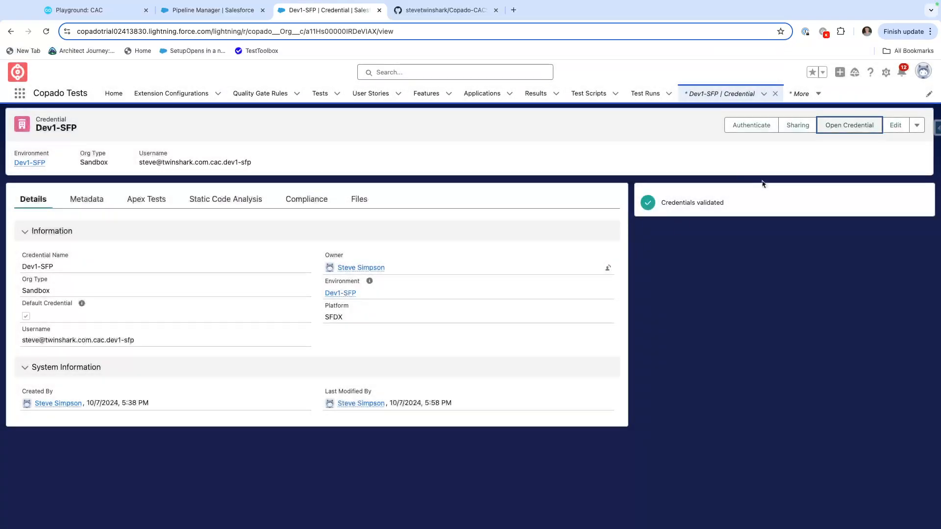
{"action": "left_click", "coordinate": [836, 131]}
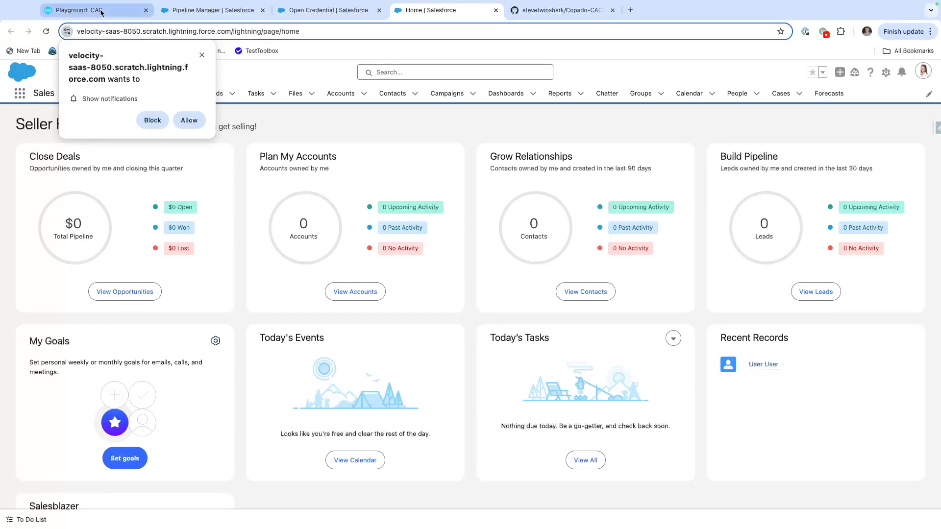
Review the CAC playground's org list and the Copado-CACSFP branches, then return to the Dev1-SFP org.
{"action": "left_click", "coordinate": [129, 10]}
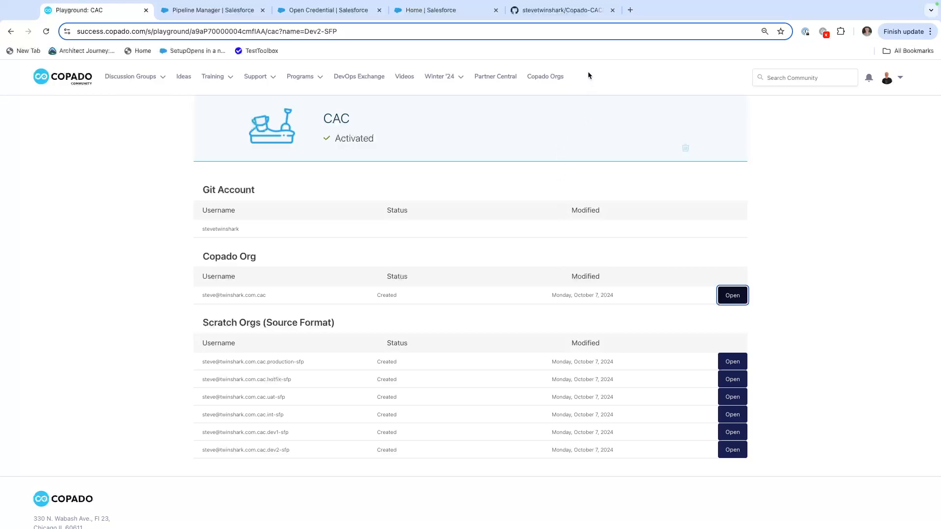
{"action": "left_click", "coordinate": [567, 11]}
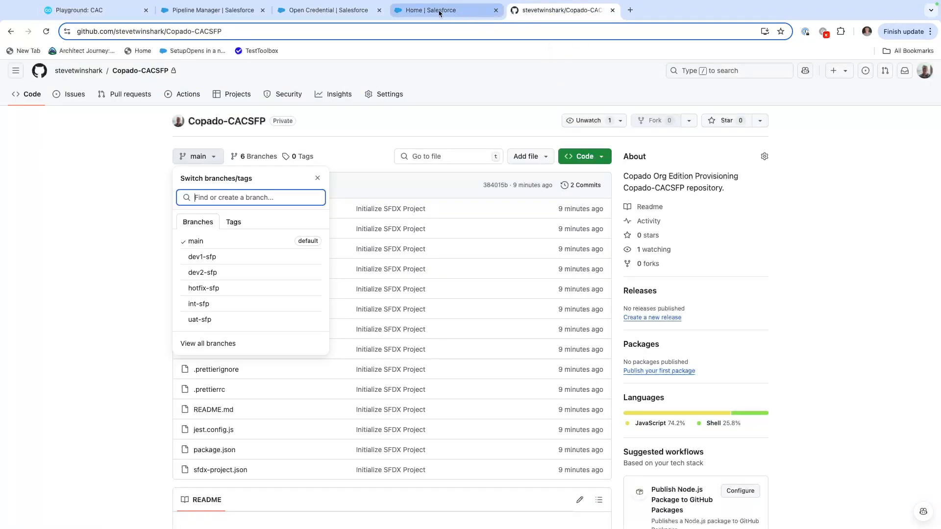
{"action": "left_click", "coordinate": [399, 12]}
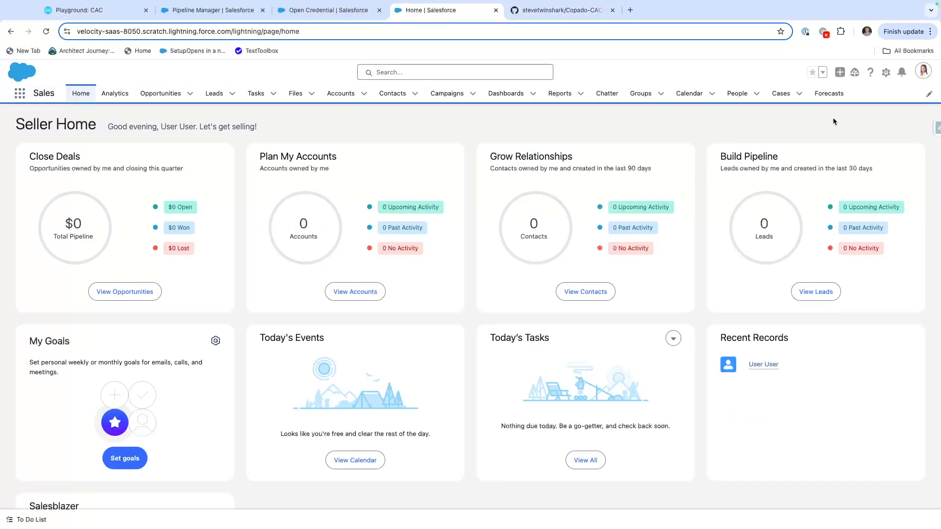
Check the user's Personal Information settings in the Dev1-SFP org and open the Accounts list.
{"action": "left_click", "coordinate": [923, 71]}
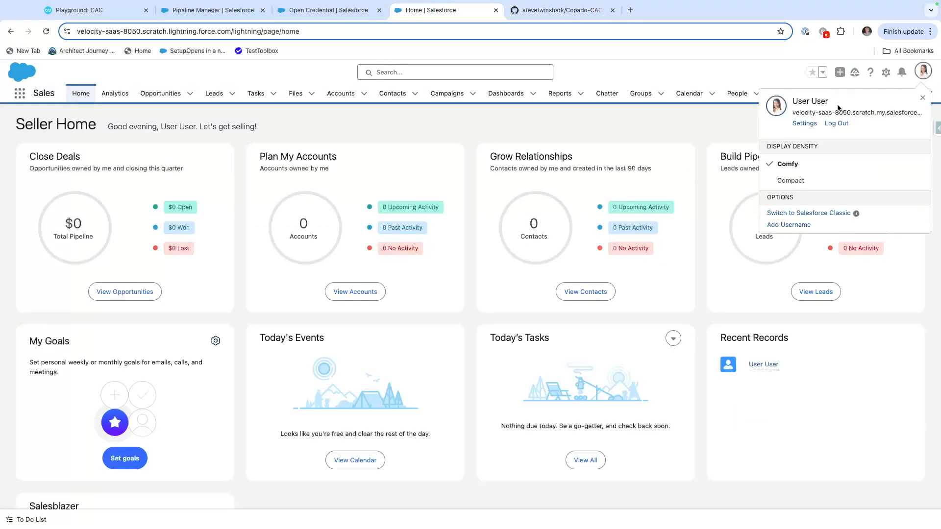
{"action": "left_click", "coordinate": [804, 123]}
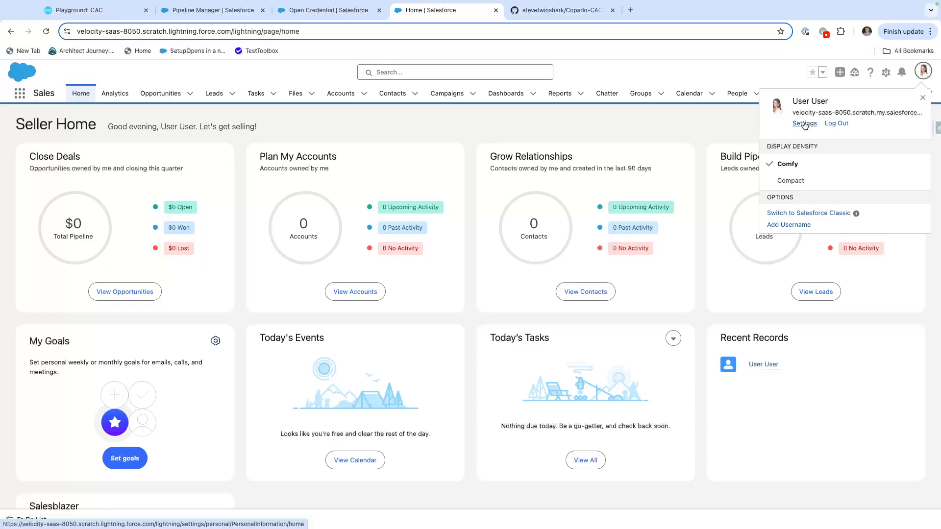
{"action": "left_click_drag", "start_coordinate": [381, 271], "coordinate": [343, 269]}
{"action": "left_click", "coordinate": [534, 237]}
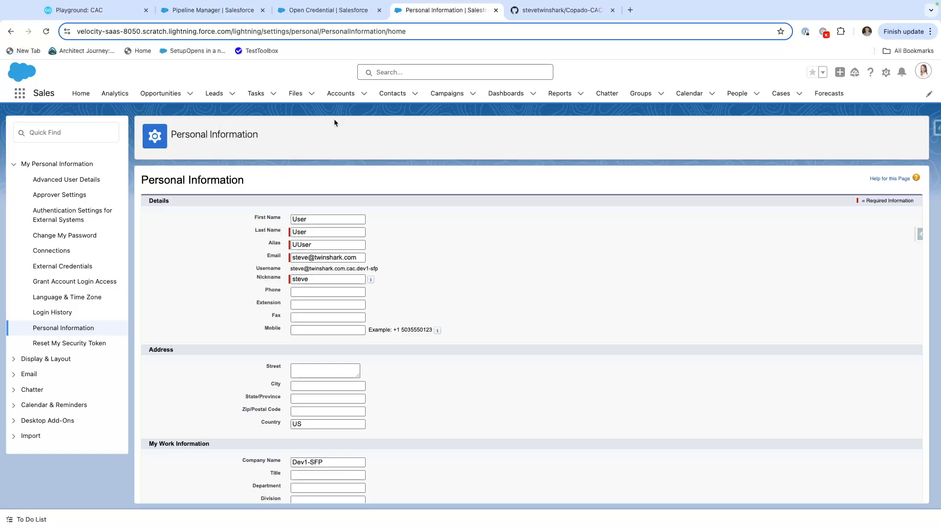
{"action": "left_click", "coordinate": [339, 100]}
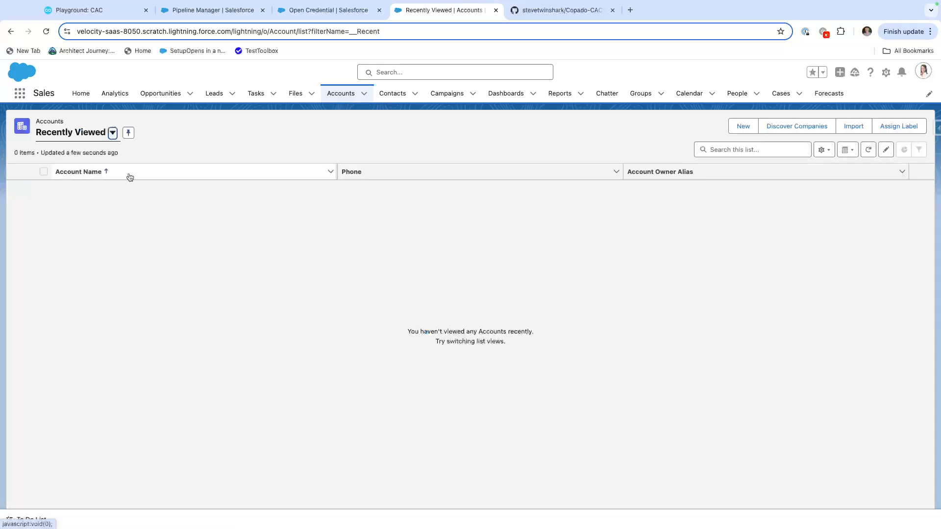
Open the Fields & Relationships of the Account object in the Dev1-SFP org's Setup.
{"action": "left_click", "coordinate": [886, 72]}
{"action": "left_click", "coordinate": [839, 96]}
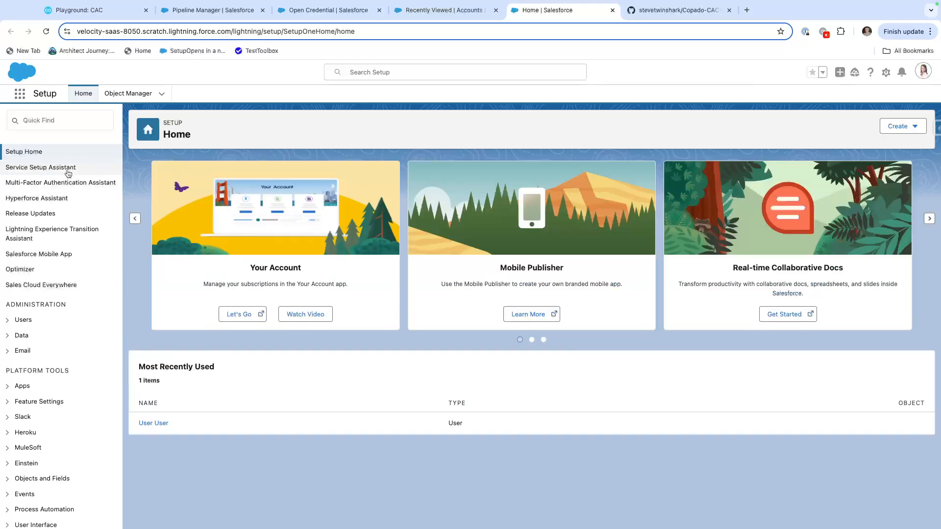
{"action": "left_click", "coordinate": [119, 93]}
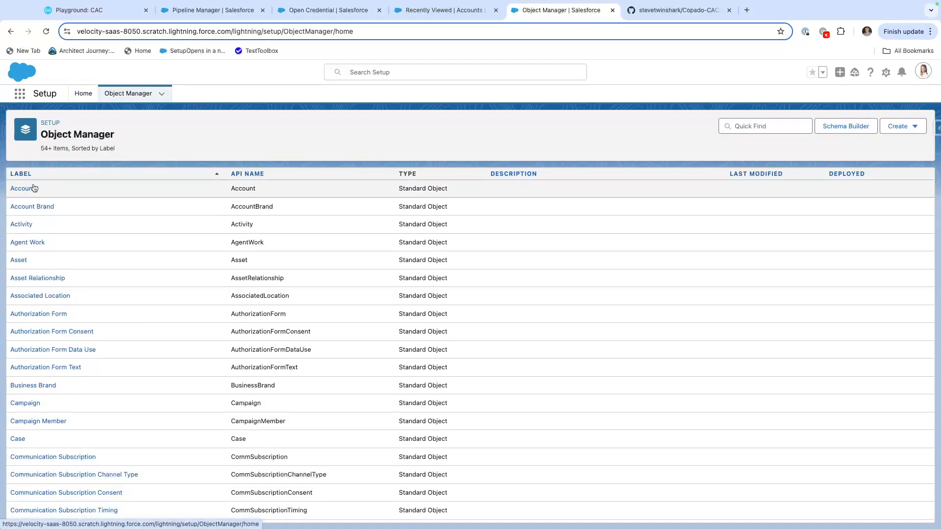
{"action": "left_click", "coordinate": [22, 188]}
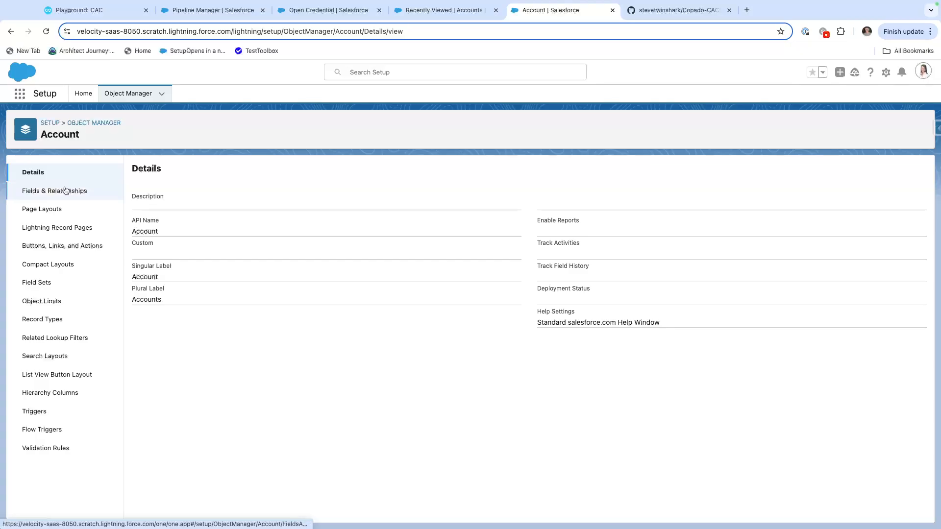
{"action": "left_click", "coordinate": [65, 190]}
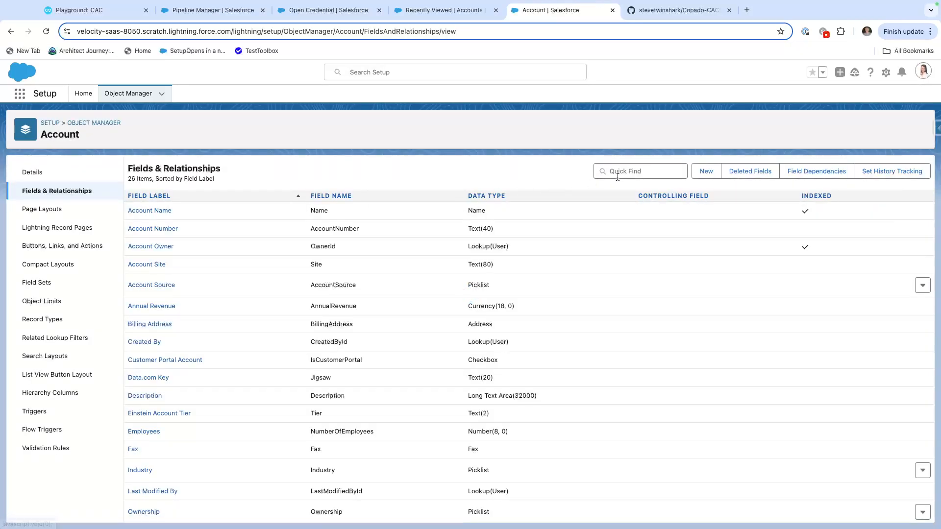
Create a checkbox field labelled Is CAC on Account, keeping the default field-level security and adding it to the Account Layout.
{"action": "left_click", "coordinate": [702, 173]}
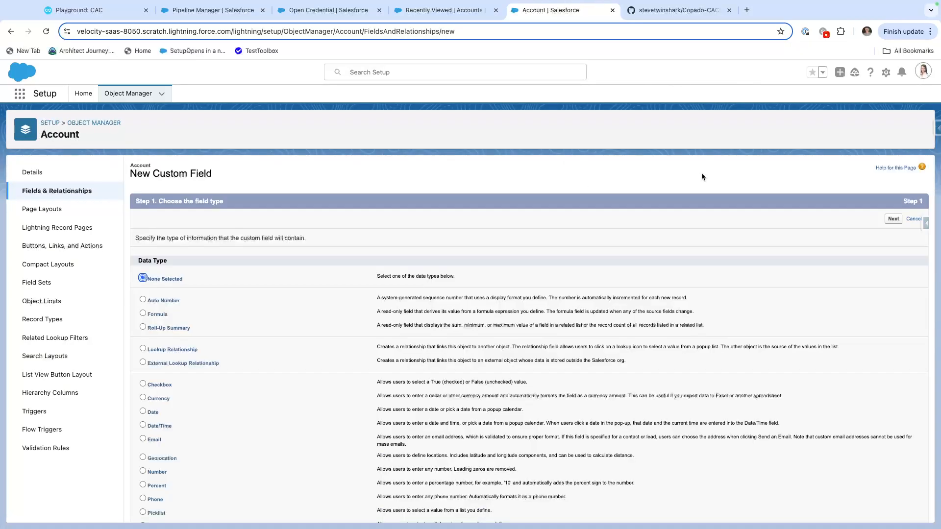
{"action": "scroll", "coordinate": [270, 344], "scroll_direction": "down", "scroll_amount": 2}
{"action": "left_click", "coordinate": [142, 348]}
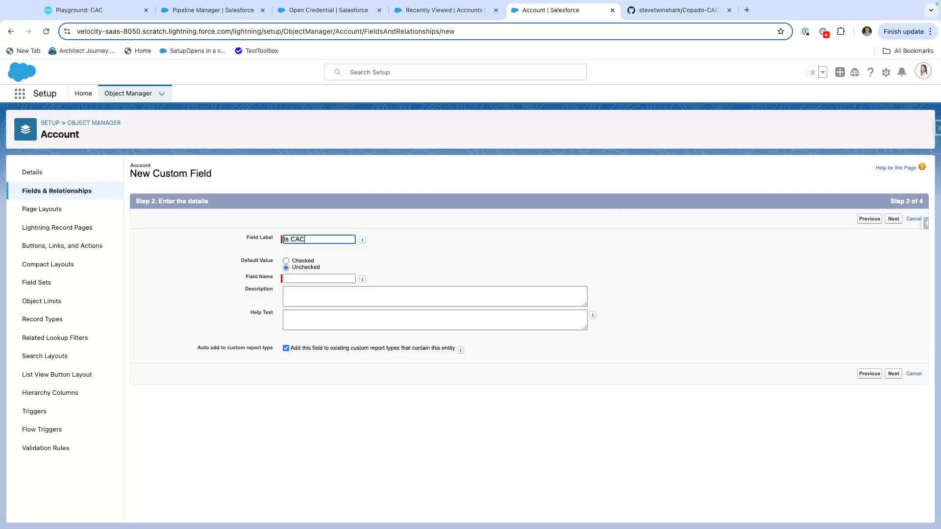
{"action": "key", "text": "Tab"}
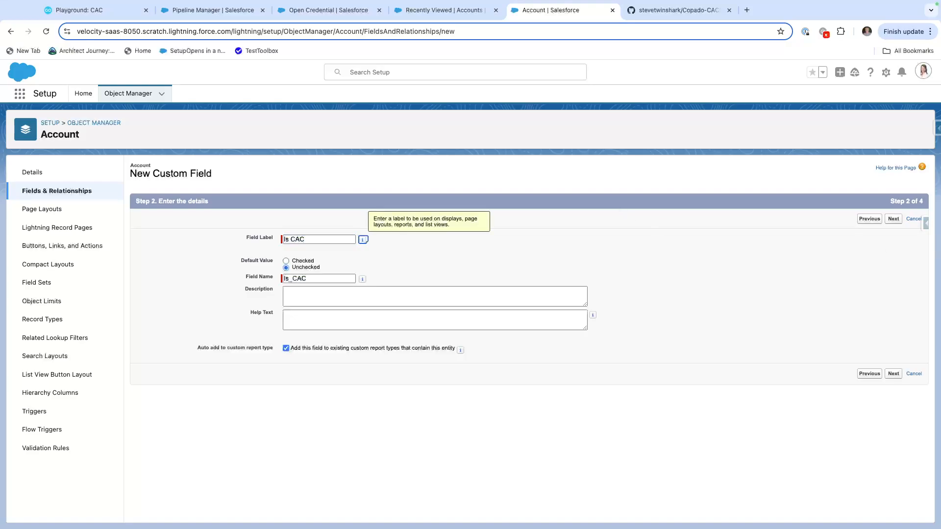
{"action": "left_click", "coordinate": [894, 219]}
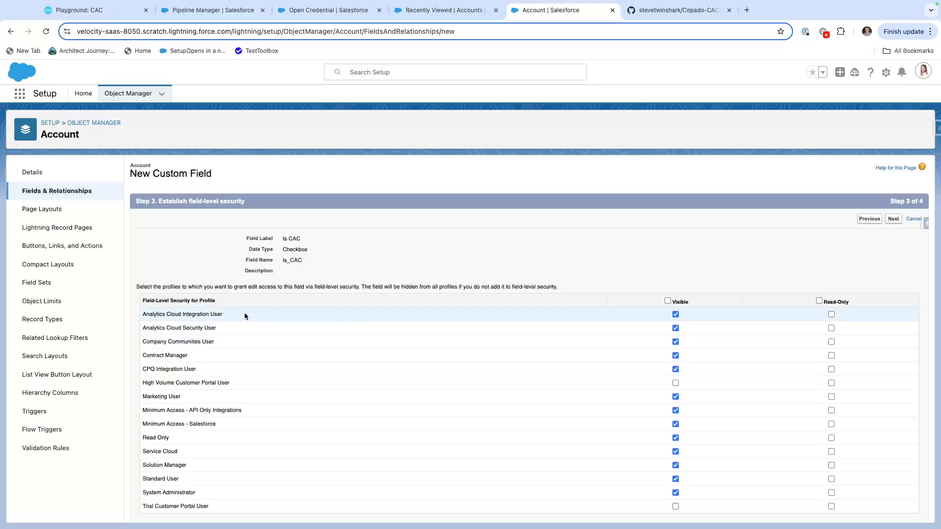
{"action": "left_click", "coordinate": [893, 219]}
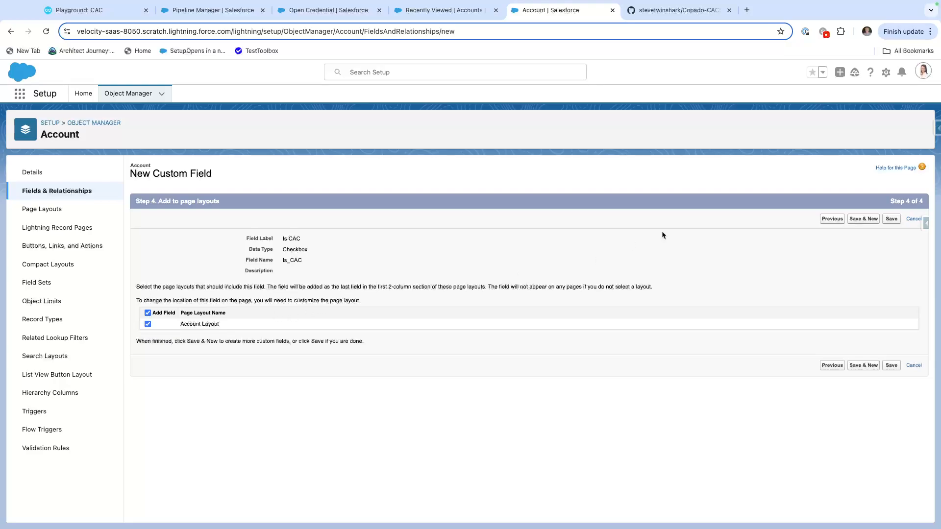
{"action": "left_click", "coordinate": [892, 223]}
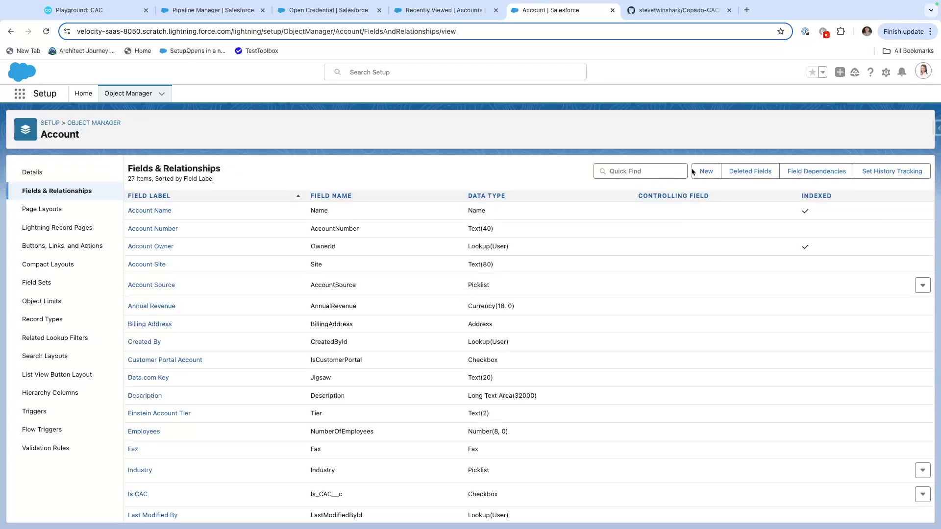
Return to the Copado org, find User Stories and start a new record with the User Story record type.
{"action": "left_click", "coordinate": [225, 12]}
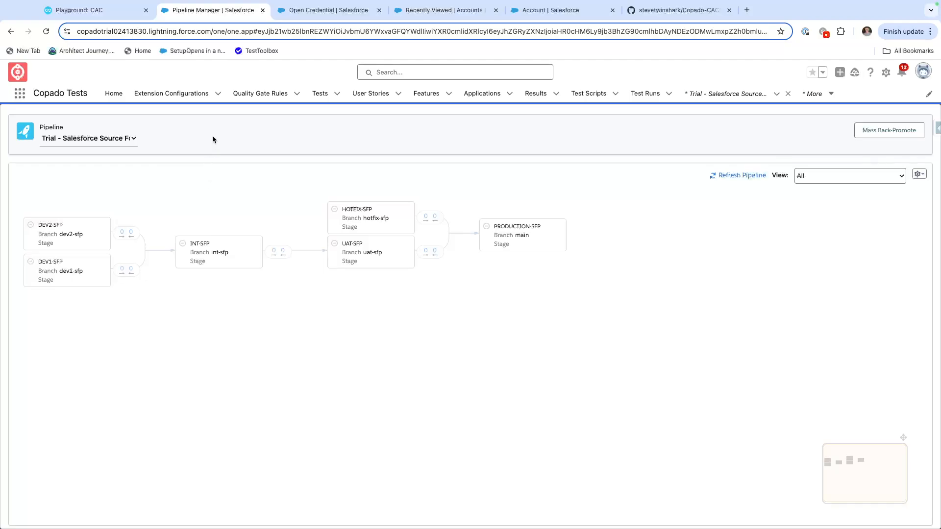
{"action": "left_click", "coordinate": [21, 96]}
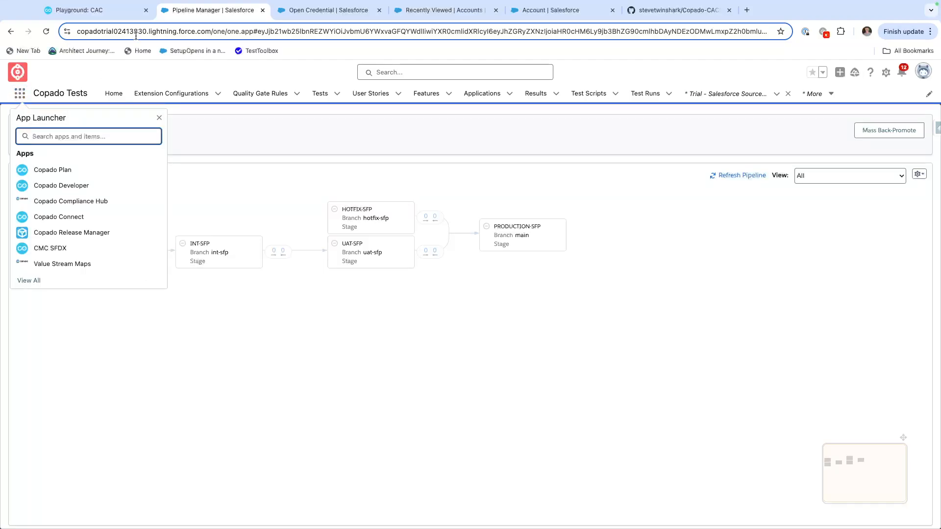
{"action": "type", "text": "user"}
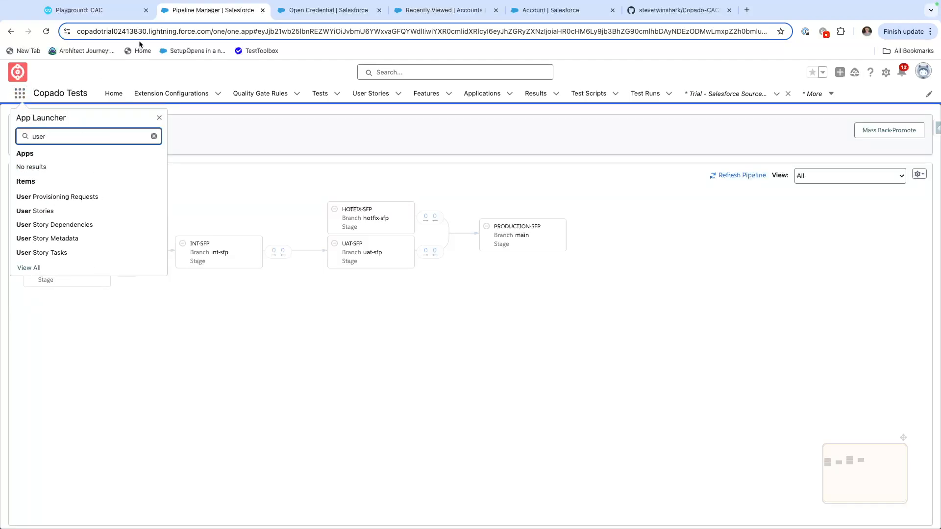
{"action": "left_click", "coordinate": [38, 209]}
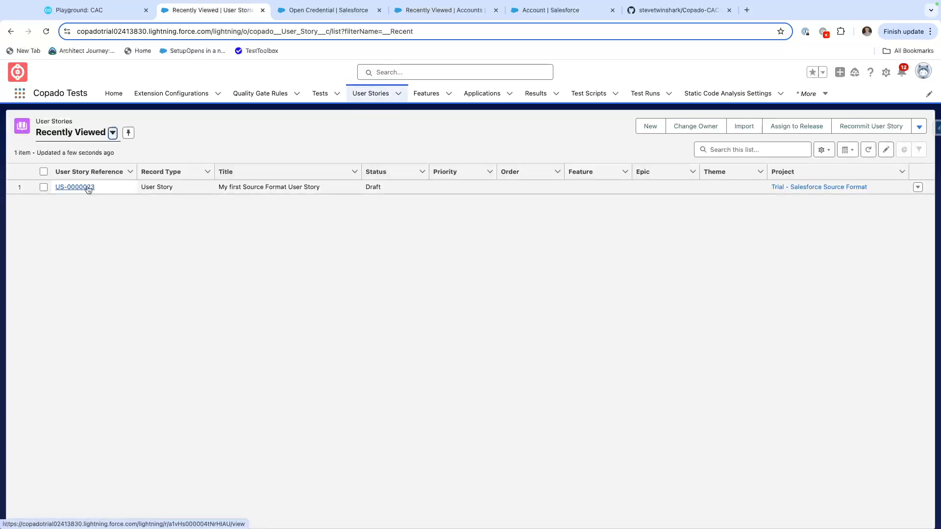
{"action": "left_click", "coordinate": [647, 128]}
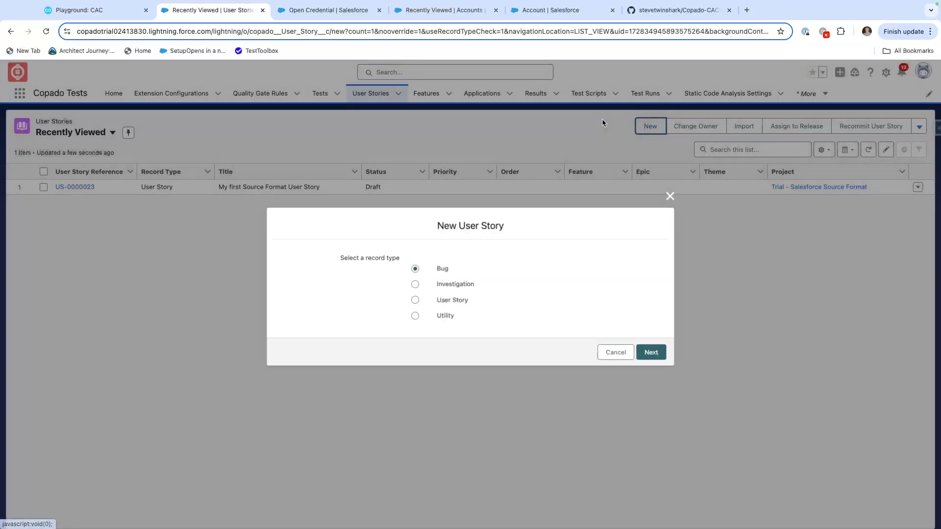
{"action": "left_click", "coordinate": [414, 300]}
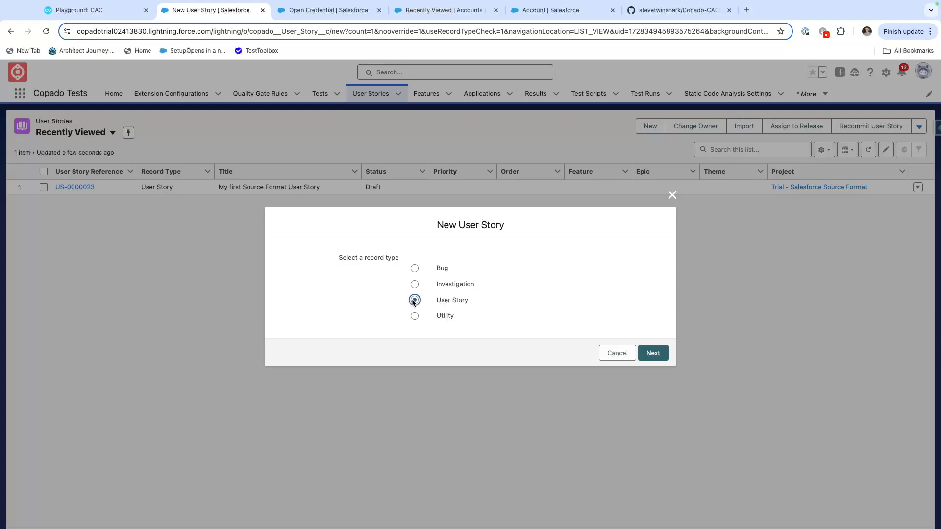
{"action": "left_click", "coordinate": [644, 354]}
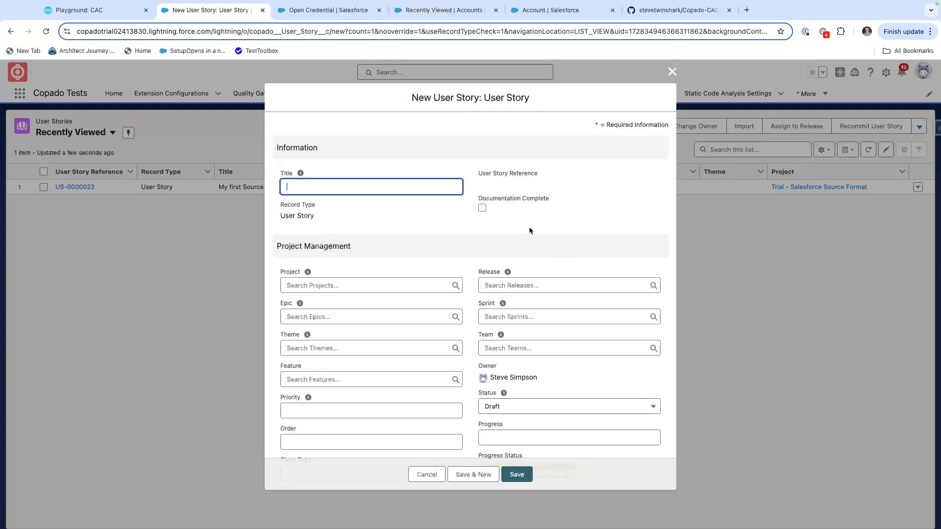
Title the user story CAC New Field on Account and assign it to the Trial - Salesforce Source Format project.
{"action": "type", "text": "CAC New Field on Account"}
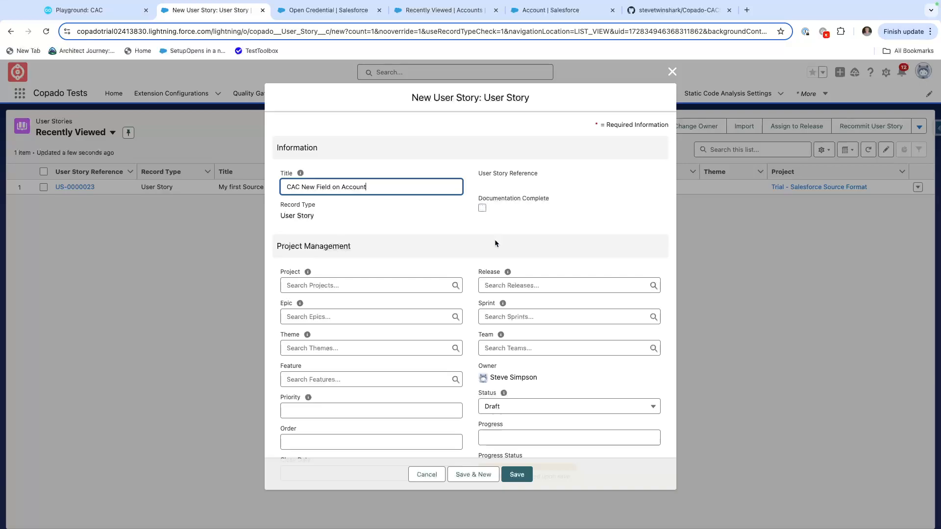
{"action": "left_click", "coordinate": [398, 282]}
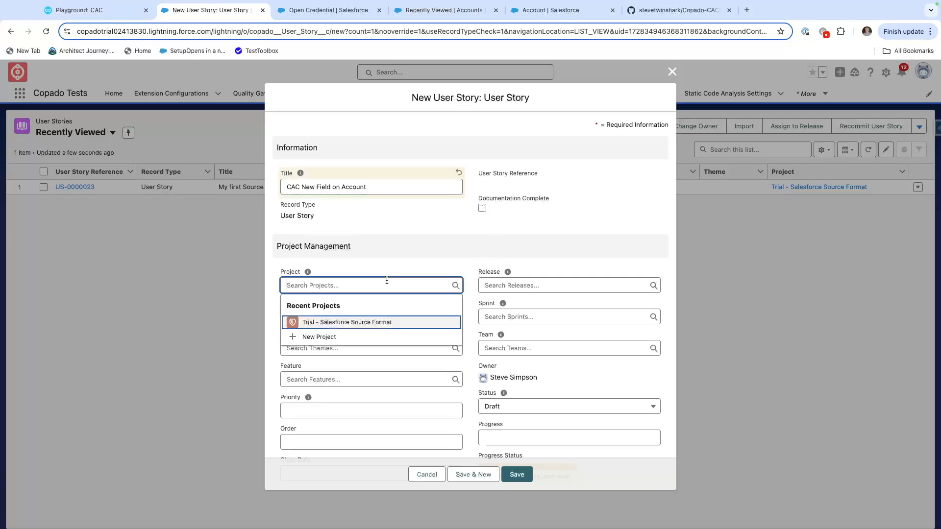
{"action": "left_click", "coordinate": [329, 323]}
{"action": "left_click", "coordinate": [342, 317]}
{"action": "left_click", "coordinate": [263, 310]}
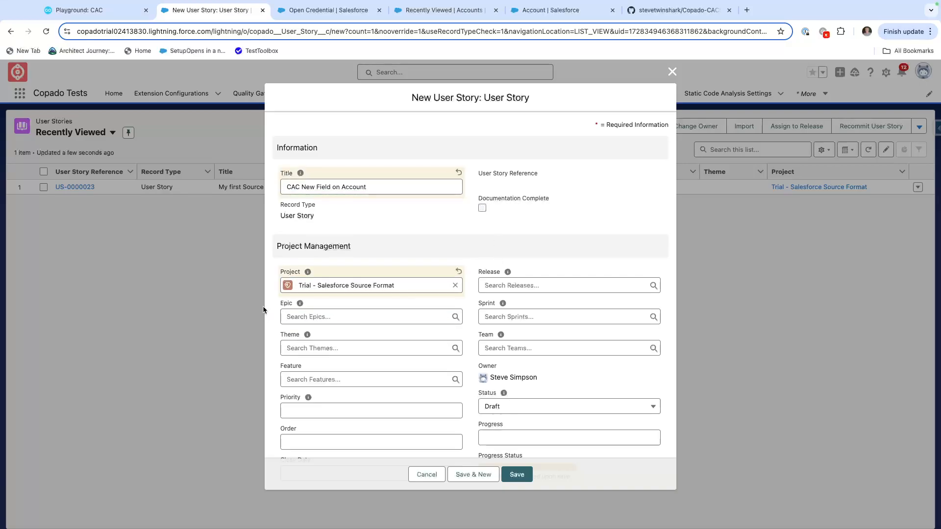
Look through the new user story's remaining planning, definition and acceptance fields, leave them blank, and save the record.
{"action": "left_click", "coordinate": [301, 379]}
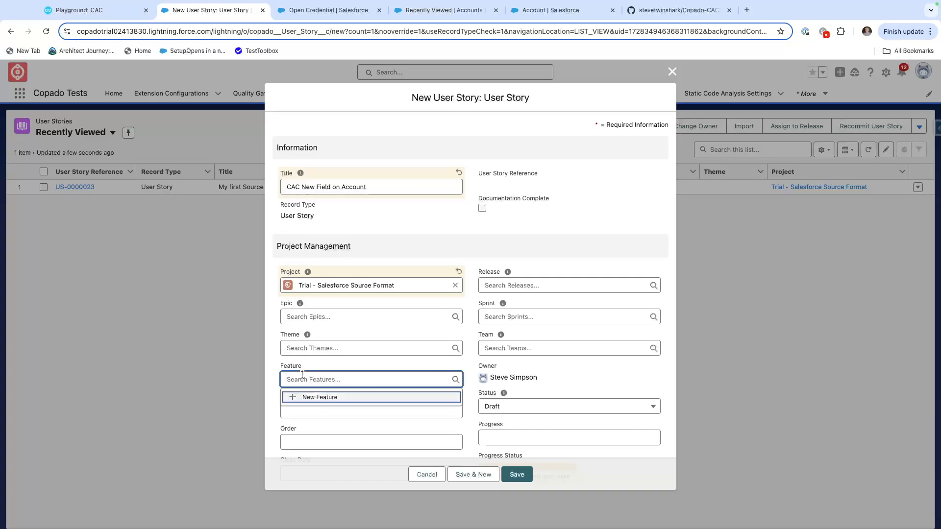
{"action": "left_click", "coordinate": [272, 361]}
{"action": "scroll", "coordinate": [282, 364], "scroll_direction": "down", "scroll_amount": 1}
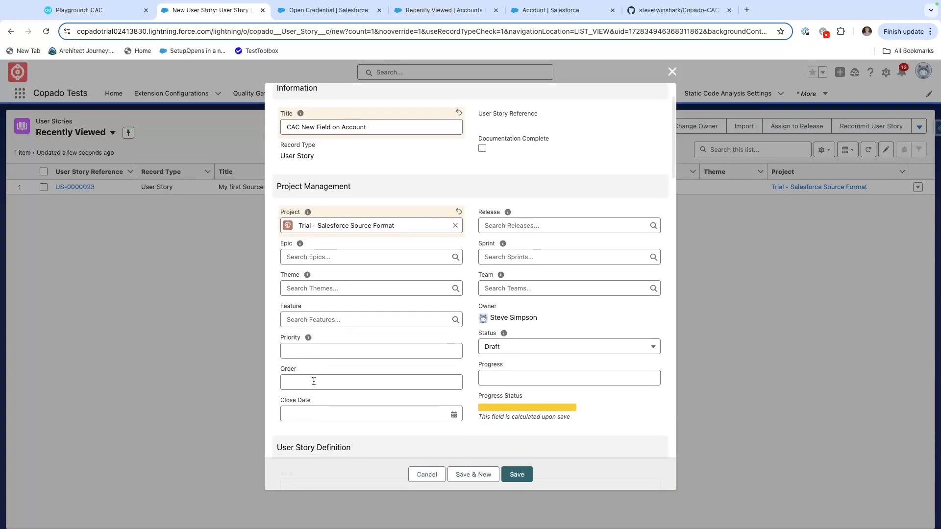
{"action": "scroll", "coordinate": [447, 318], "scroll_direction": "down", "scroll_amount": 4}
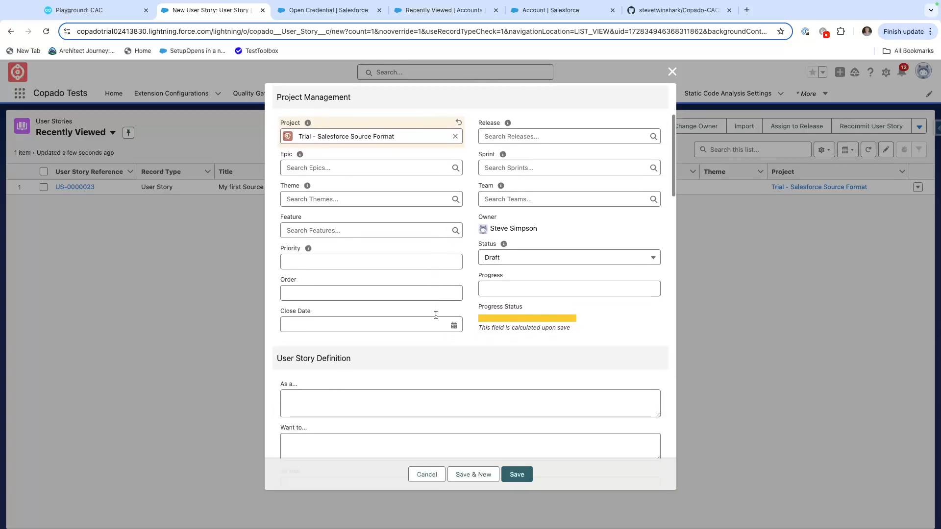
{"action": "scroll", "coordinate": [405, 338], "scroll_direction": "down", "scroll_amount": 1}
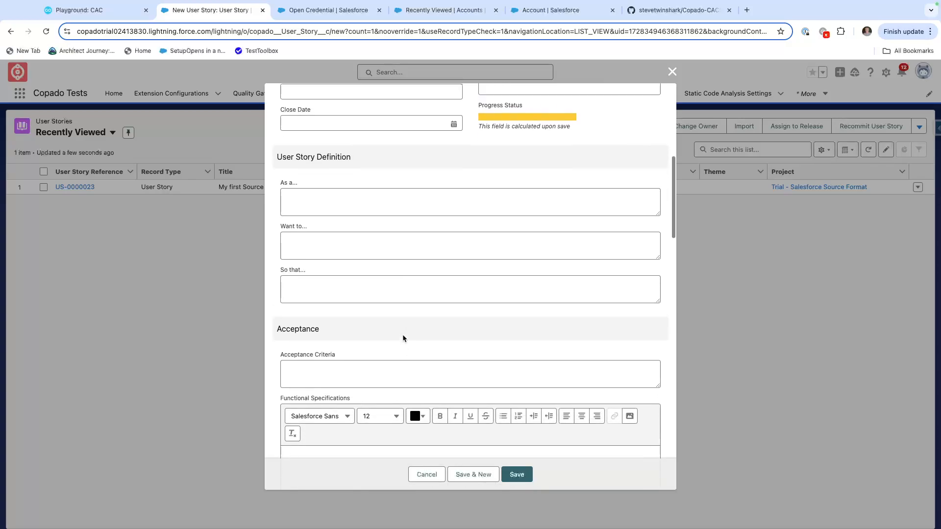
{"action": "scroll", "coordinate": [370, 277], "scroll_direction": "down", "scroll_amount": 1}
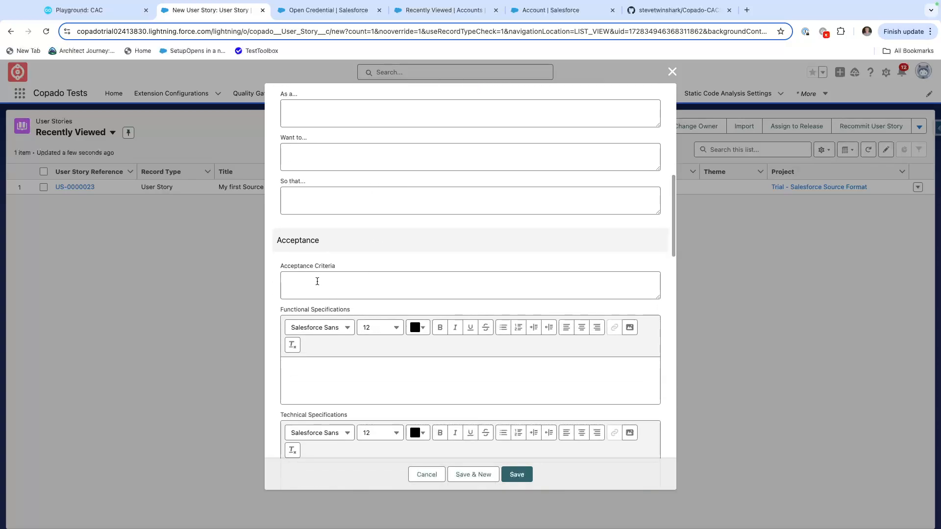
{"action": "scroll", "coordinate": [354, 367], "scroll_direction": "up", "scroll_amount": 6}
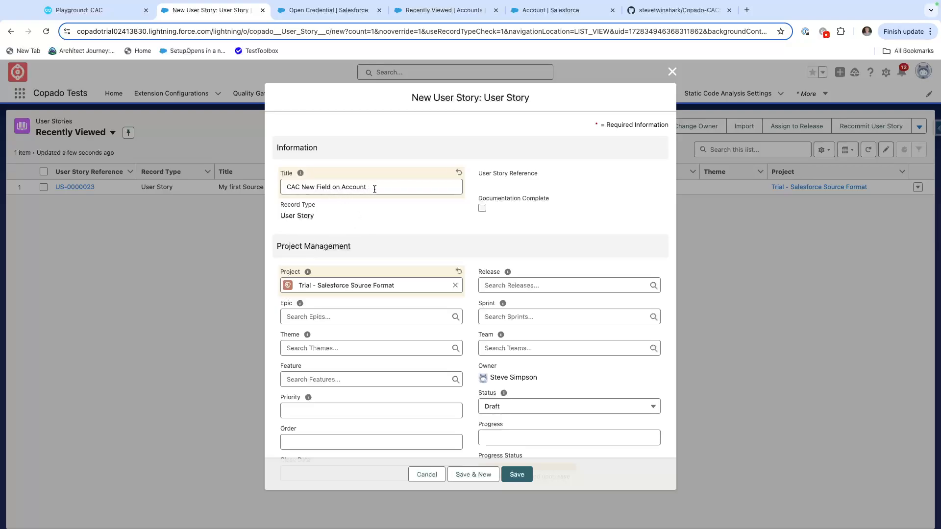
{"action": "scroll", "coordinate": [385, 223], "scroll_direction": "down", "scroll_amount": 2}
{"action": "scroll", "coordinate": [386, 227], "scroll_direction": "down", "scroll_amount": 4}
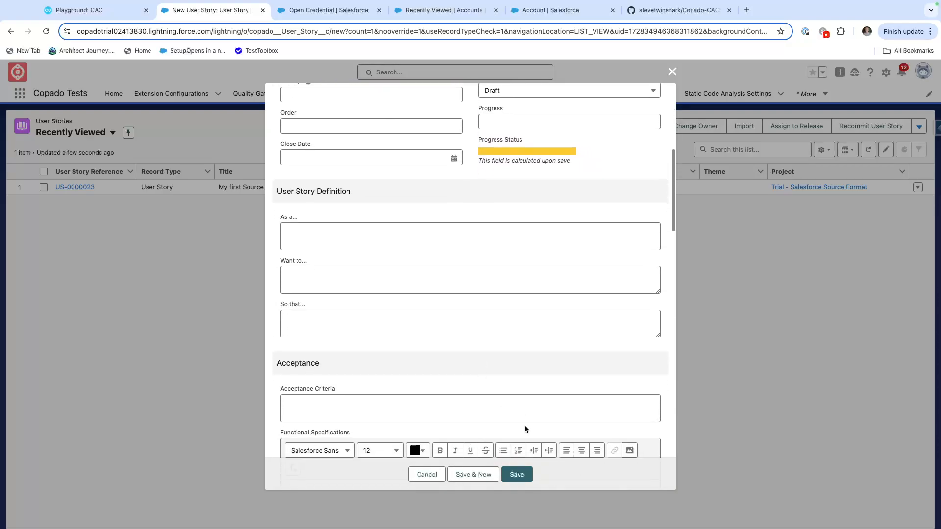
{"action": "left_click", "coordinate": [521, 471]}
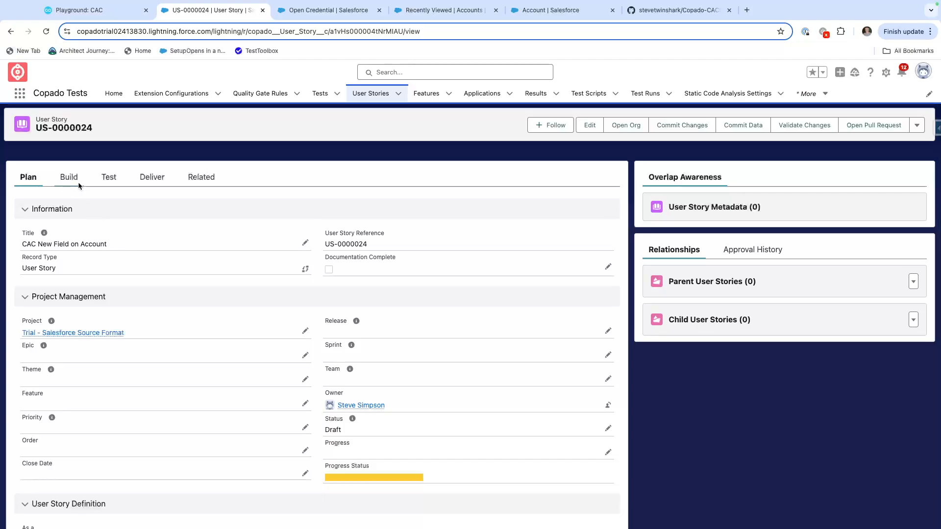
Set the user story's build credential to Dev1-SFP and save the record.
{"action": "left_click", "coordinate": [77, 183]}
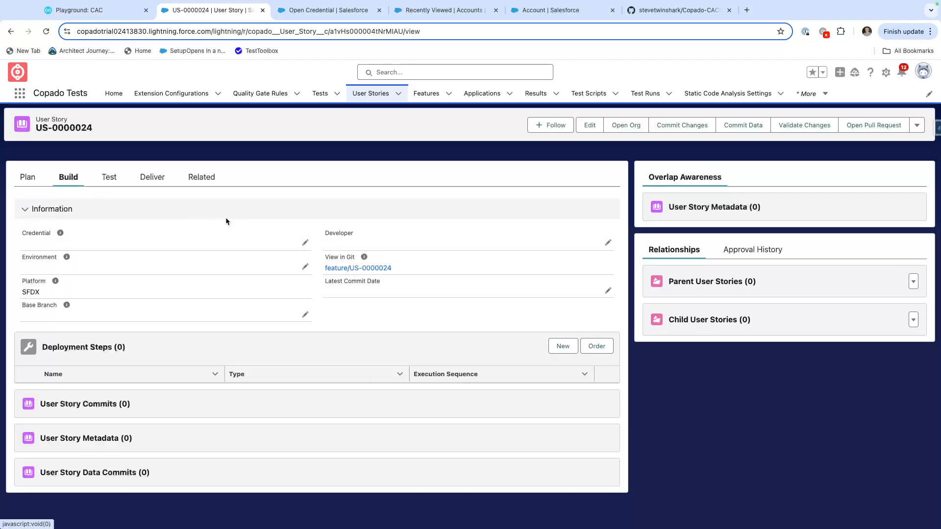
{"action": "left_click", "coordinate": [28, 178]}
{"action": "left_click", "coordinate": [69, 178]}
{"action": "left_click", "coordinate": [306, 243]}
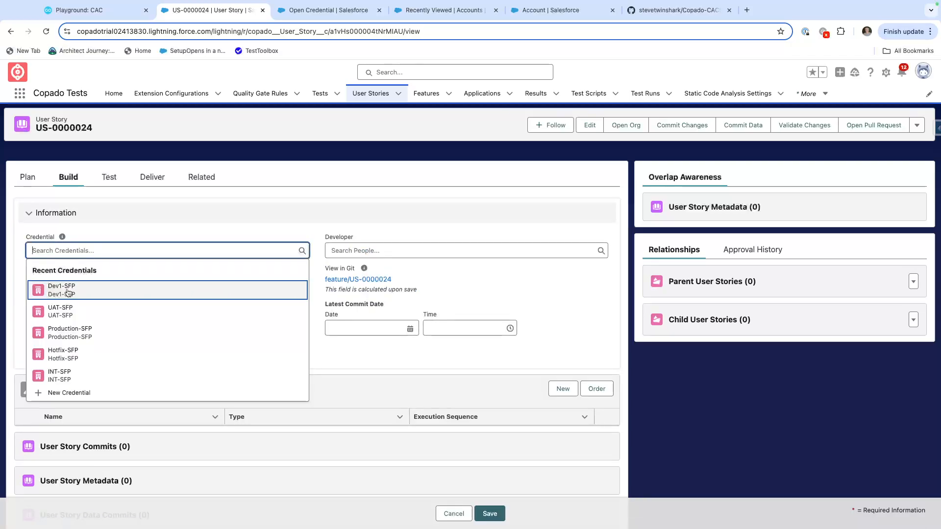
{"action": "left_click", "coordinate": [69, 291]}
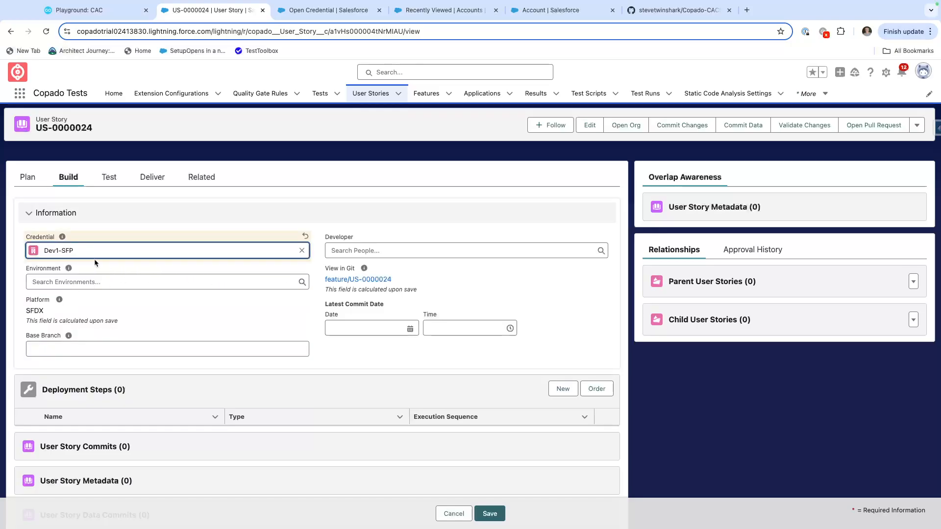
{"action": "left_click", "coordinate": [491, 512]}
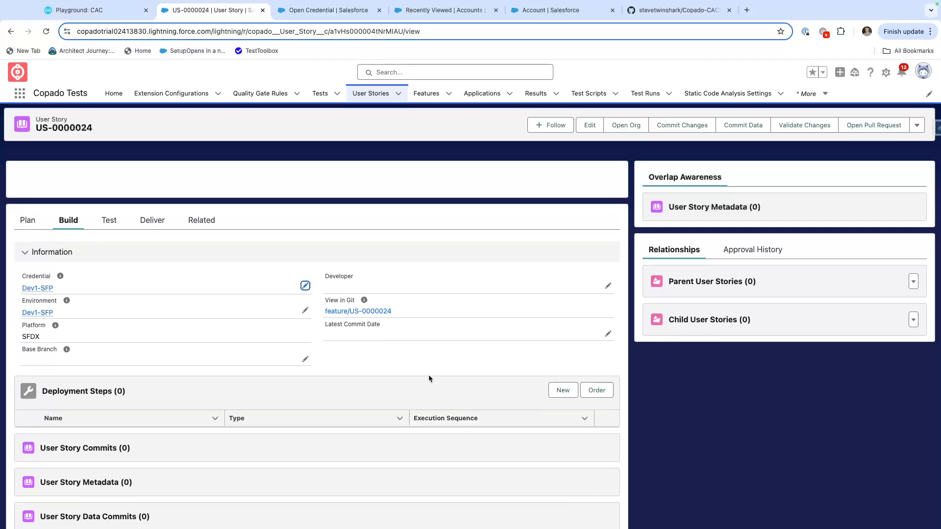
Preview the Dev1-SFP credential details and open the Commit Changes page for the user story.
{"action": "mouse_move", "coordinate": [28, 294]}
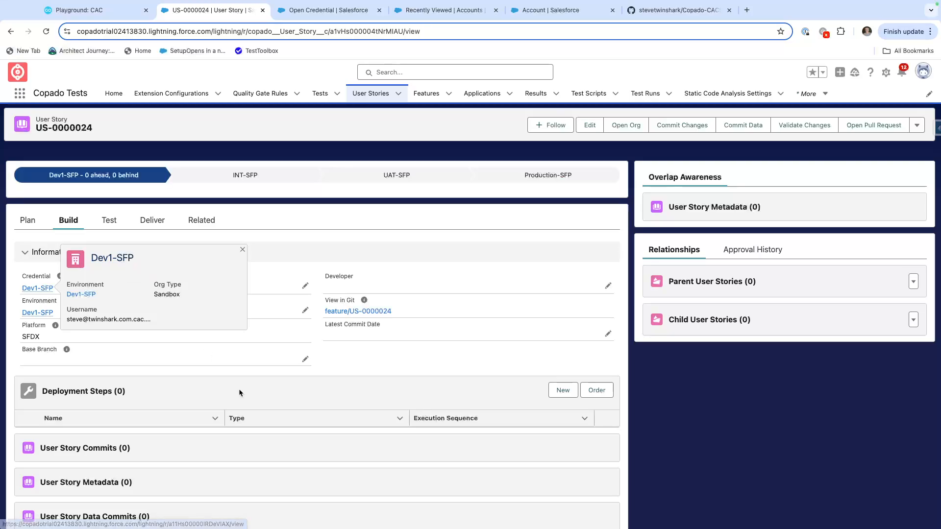
{"action": "scroll", "coordinate": [240, 375], "scroll_direction": "down", "scroll_amount": 1}
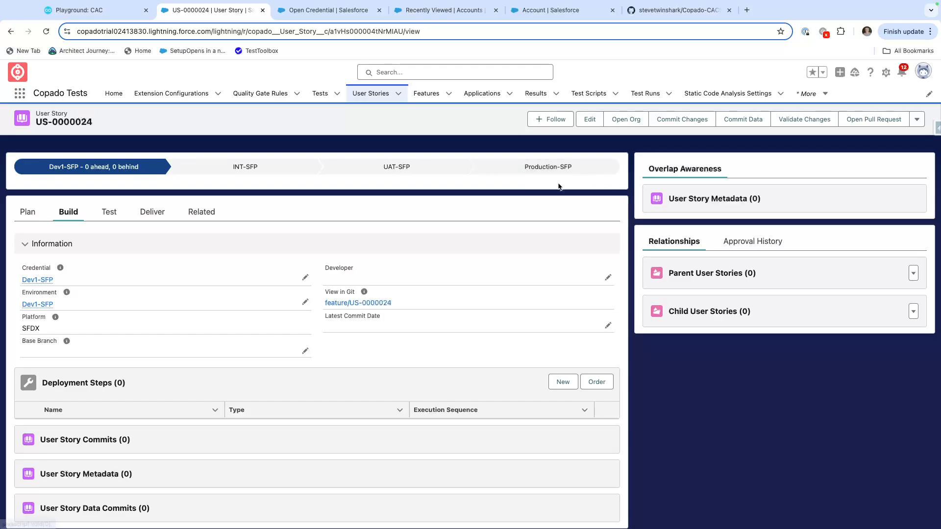
{"action": "left_click", "coordinate": [696, 126]}
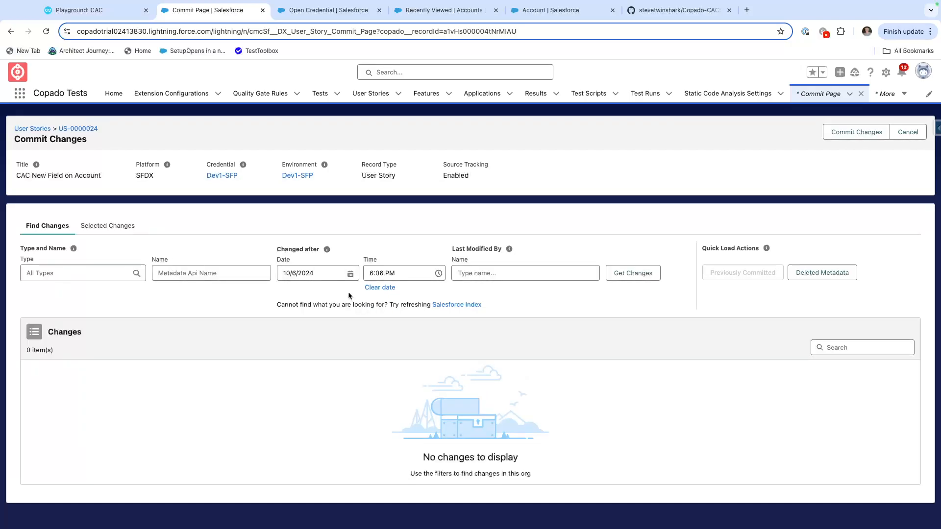
List the Dev1-SFP metadata changes made after 10/6/2024 5:45 PM on the Commit Changes page.
{"action": "left_click", "coordinate": [375, 276]}
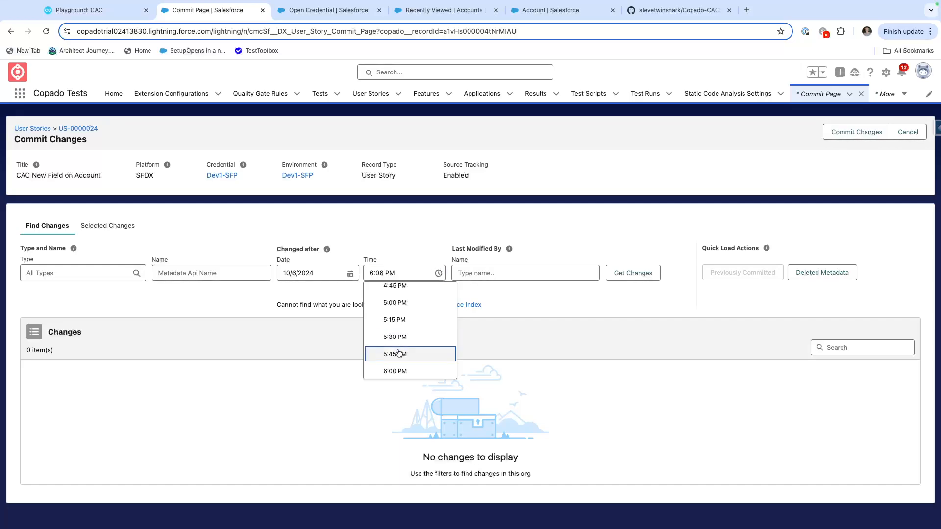
{"action": "left_click", "coordinate": [398, 353]}
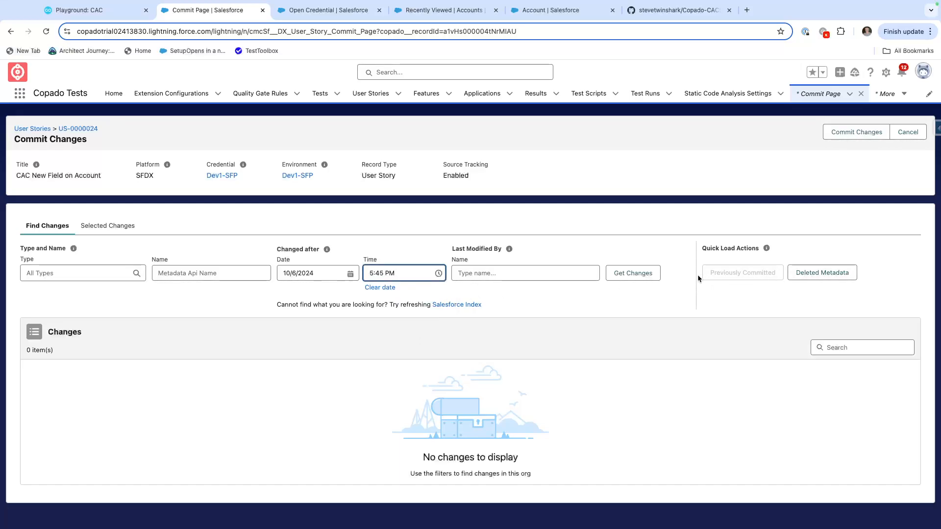
{"action": "left_click", "coordinate": [643, 275]}
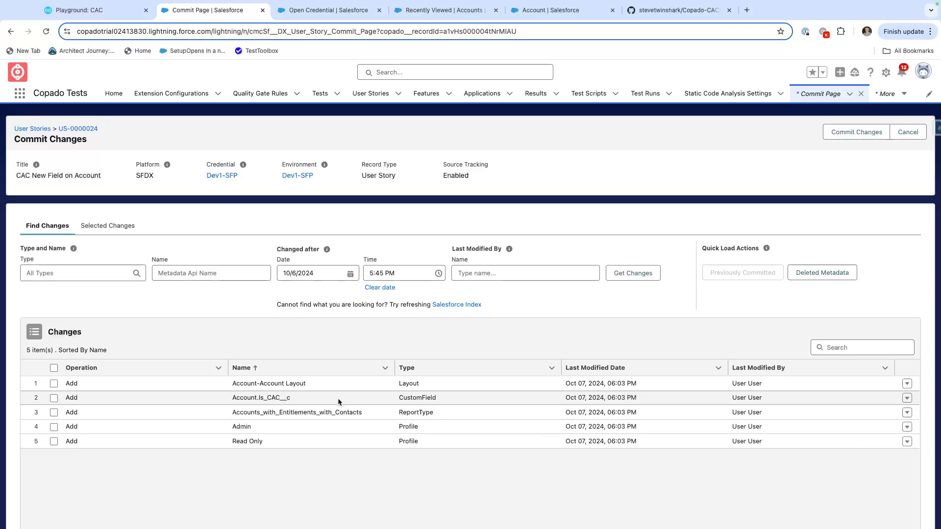
Select the Account.Is_CAC__c custom field and commit it with the default message, leaving Re-create Feature Branch and Change Base Branch off.
{"action": "left_click", "coordinate": [54, 398]}
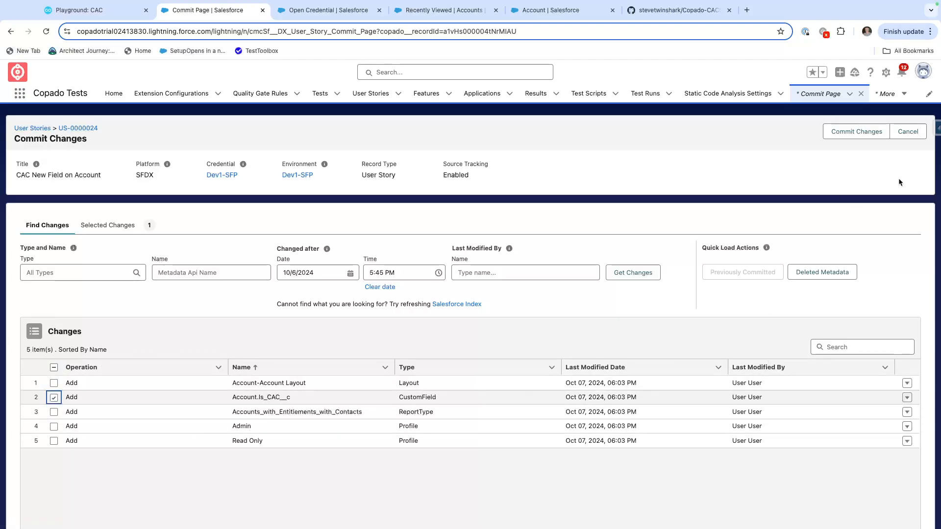
{"action": "left_click", "coordinate": [859, 139]}
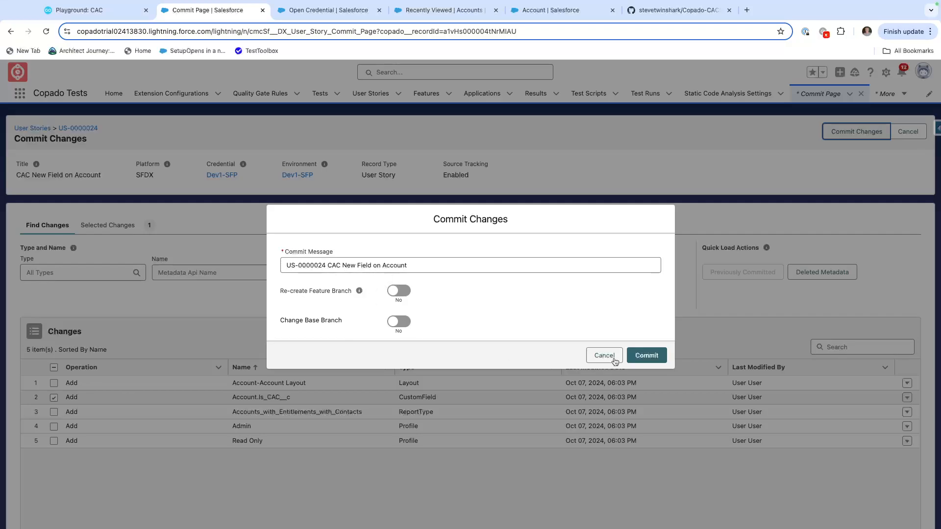
{"action": "left_click", "coordinate": [648, 359]}
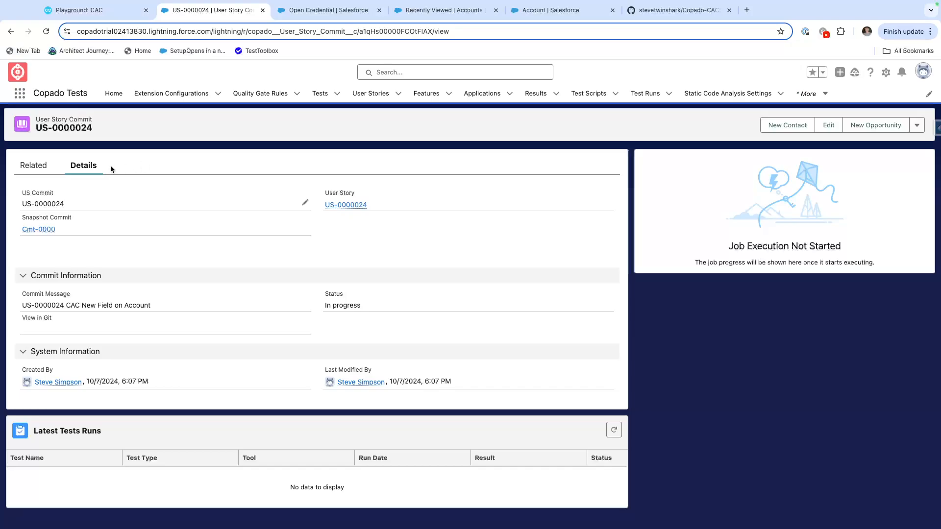
Open the parent user story from the commit record and review its build details, commits list, tests and Apex code coverage.
{"action": "mouse_move", "coordinate": [47, 229]}
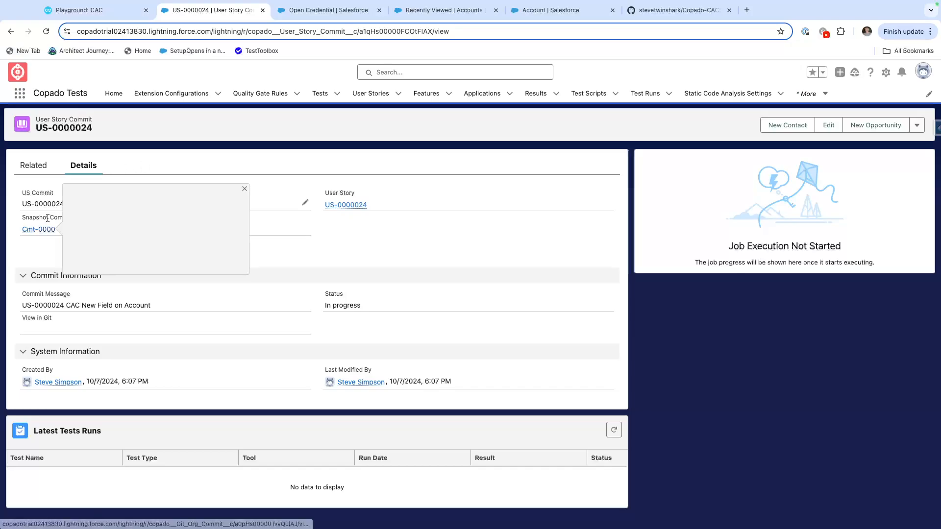
{"action": "left_click", "coordinate": [343, 205]}
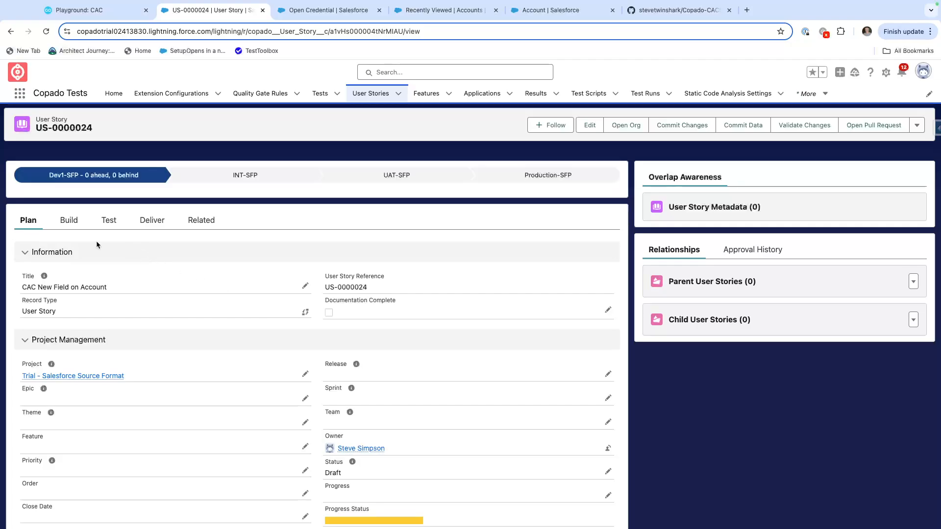
{"action": "scroll", "coordinate": [123, 239], "scroll_direction": "down", "scroll_amount": 1}
{"action": "scroll", "coordinate": [124, 239], "scroll_direction": "up", "scroll_amount": 1}
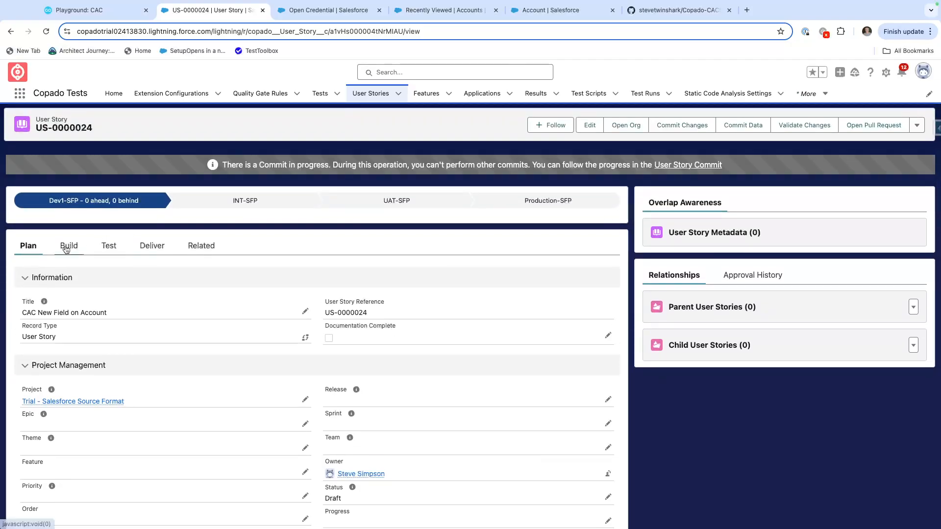
{"action": "left_click", "coordinate": [68, 246]}
{"action": "scroll", "coordinate": [198, 383], "scroll_direction": "down", "scroll_amount": 2}
{"action": "scroll", "coordinate": [195, 413], "scroll_direction": "down", "scroll_amount": 1}
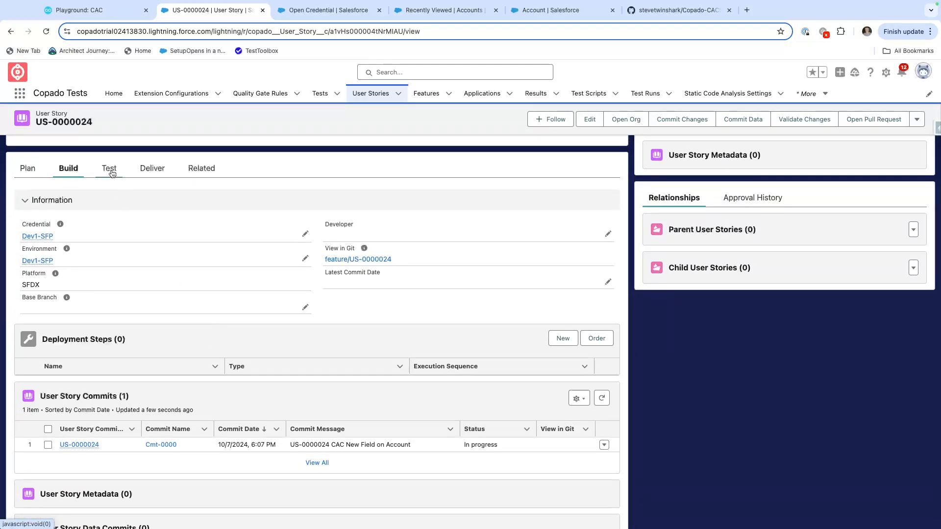
{"action": "left_click", "coordinate": [110, 169]}
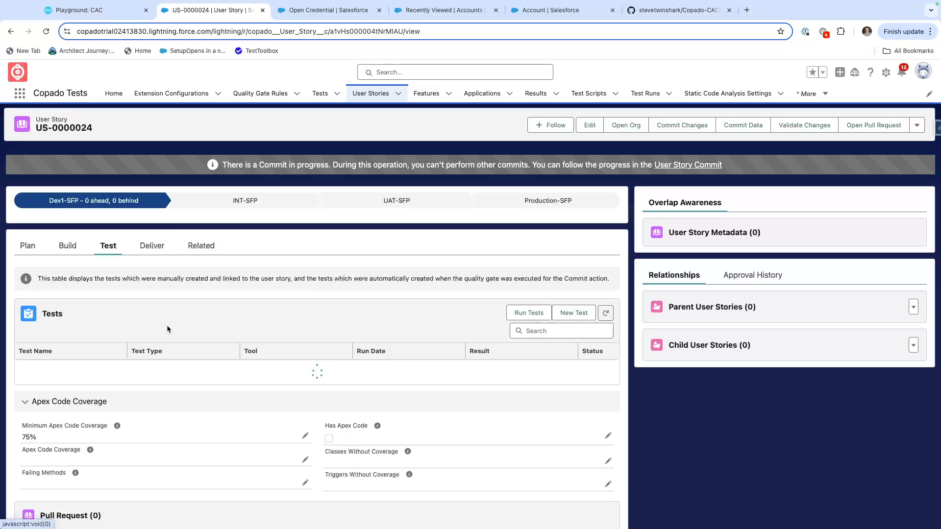
{"action": "scroll", "coordinate": [167, 325], "scroll_direction": "down", "scroll_amount": 3}
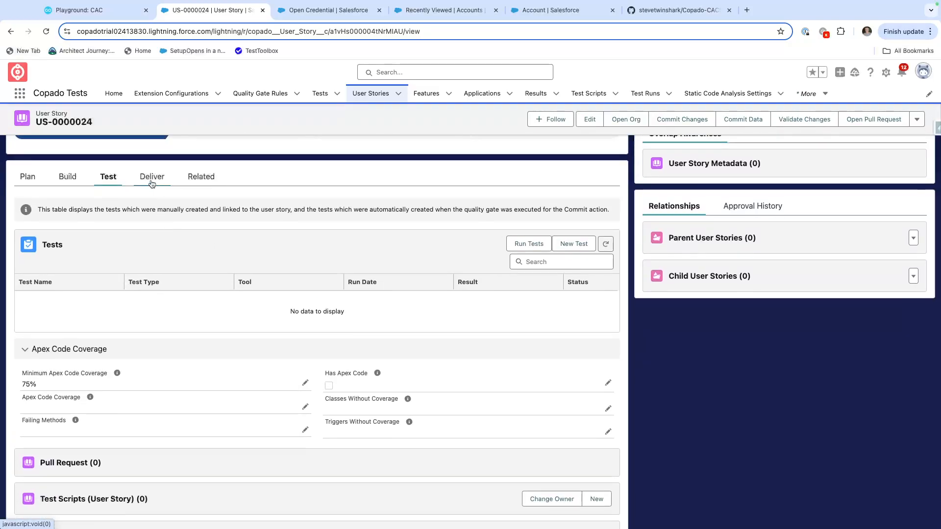
Enable Promote and Deploy in the user story's delivery information.
{"action": "left_click", "coordinate": [152, 177]}
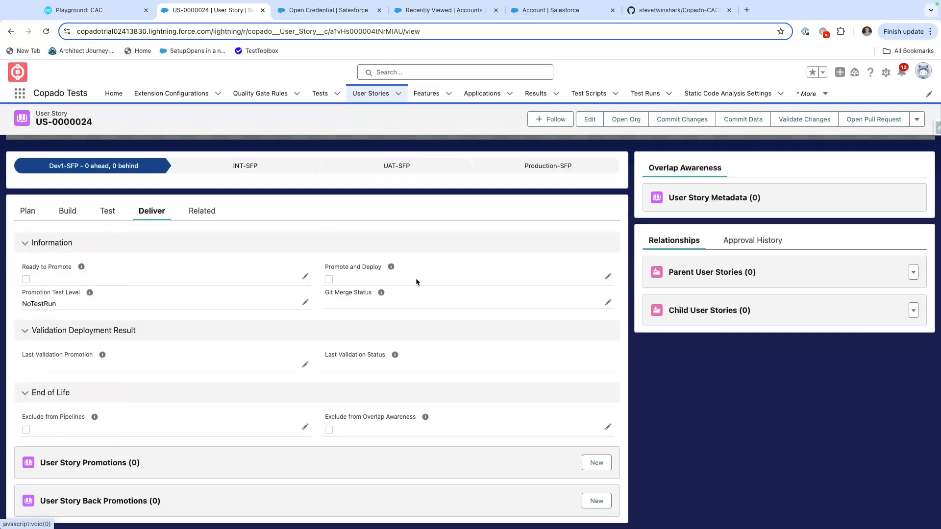
{"action": "left_click", "coordinate": [608, 276]}
{"action": "left_click", "coordinate": [329, 280]}
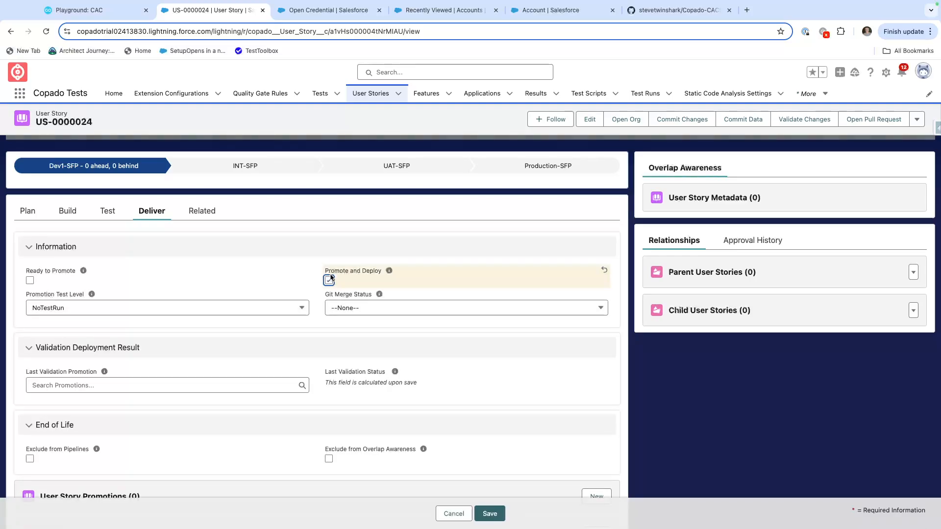
Switch to the CAC playground, open the INT-SFP scratch org and go to its Setup.
{"action": "left_click", "coordinate": [81, 10]}
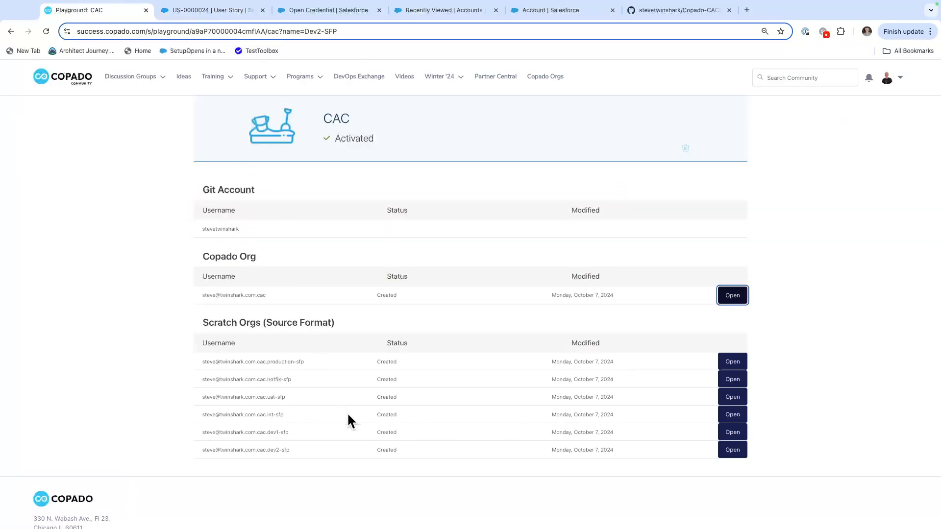
{"action": "left_click", "coordinate": [737, 415]}
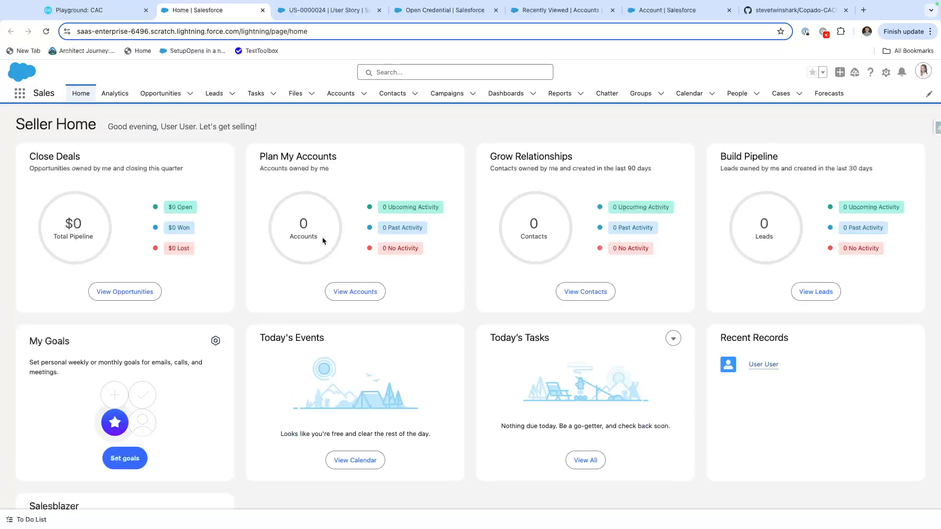
{"action": "left_click", "coordinate": [194, 121]}
{"action": "left_click", "coordinate": [885, 72]}
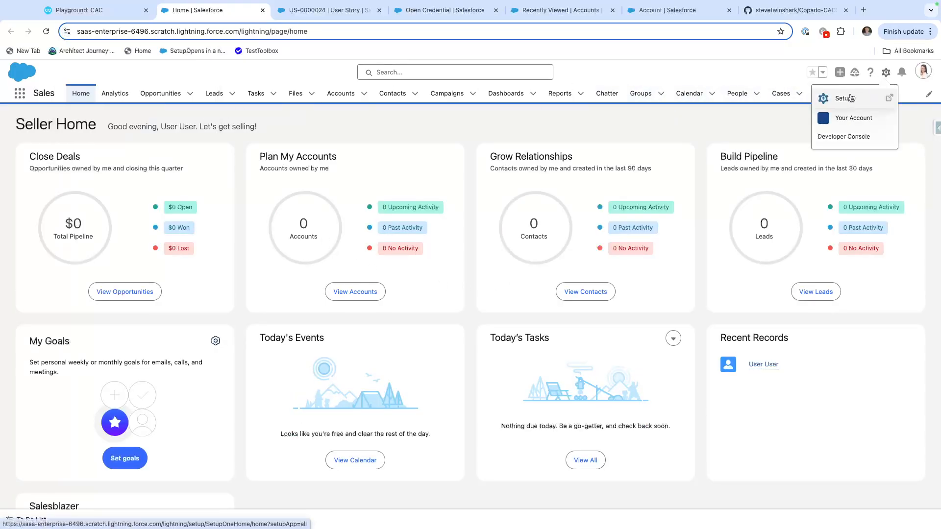
{"action": "left_click", "coordinate": [852, 97]}
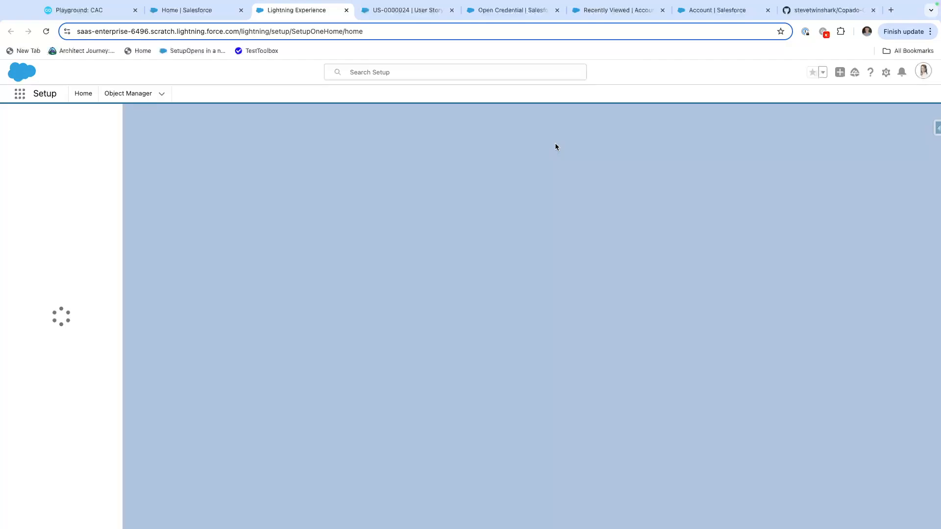
Open the Account object's Fields & Relationships in the INT-SFP org and check the list for the new CAC field.
{"action": "left_click", "coordinate": [119, 96]}
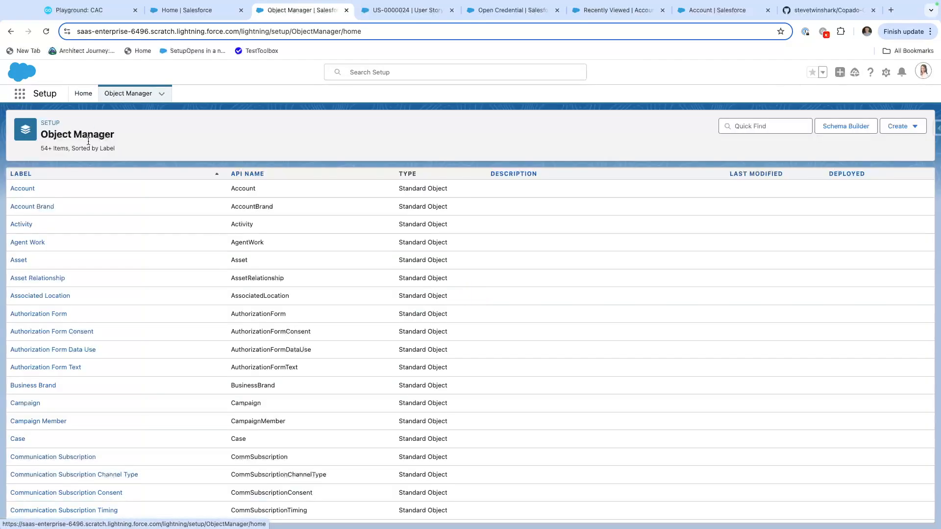
{"action": "left_click", "coordinate": [23, 188]}
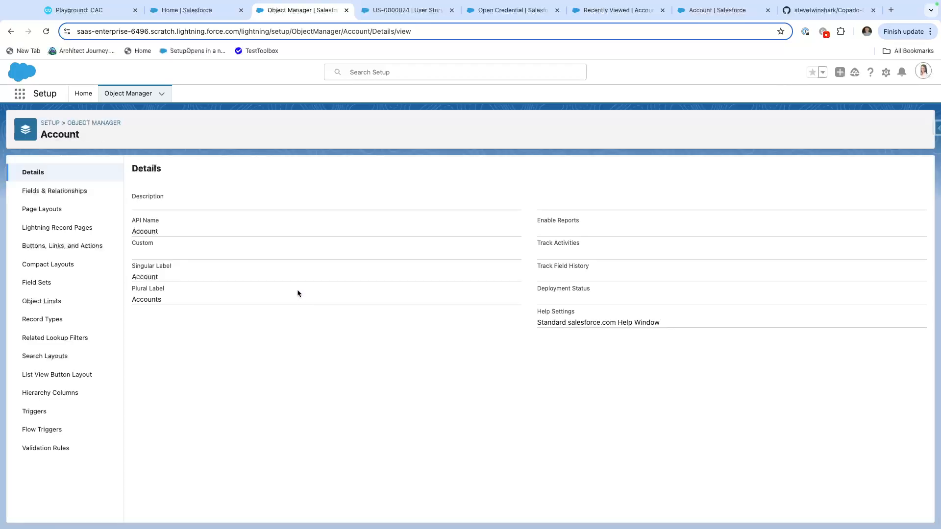
{"action": "left_click", "coordinate": [48, 192]}
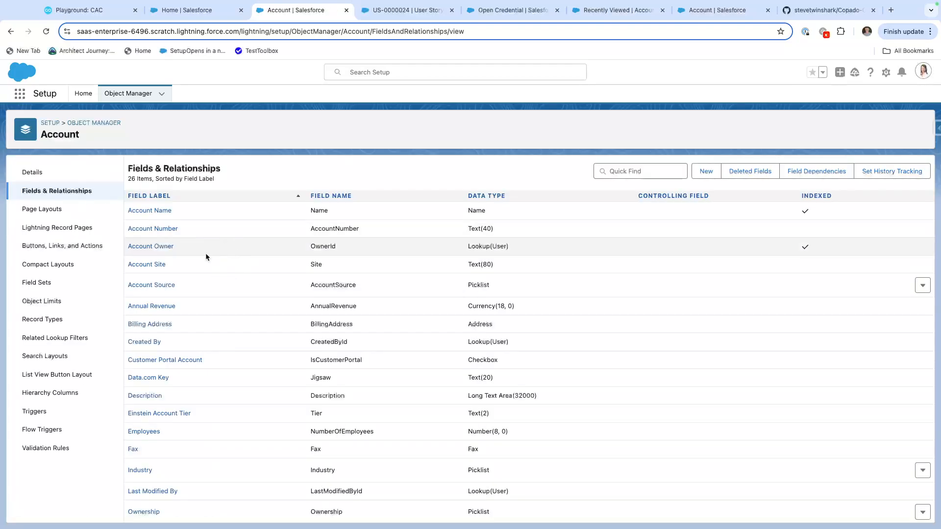
{"action": "scroll", "coordinate": [174, 290], "scroll_direction": "down", "scroll_amount": 2}
{"action": "scroll", "coordinate": [302, 210], "scroll_direction": "up", "scroll_amount": 2}
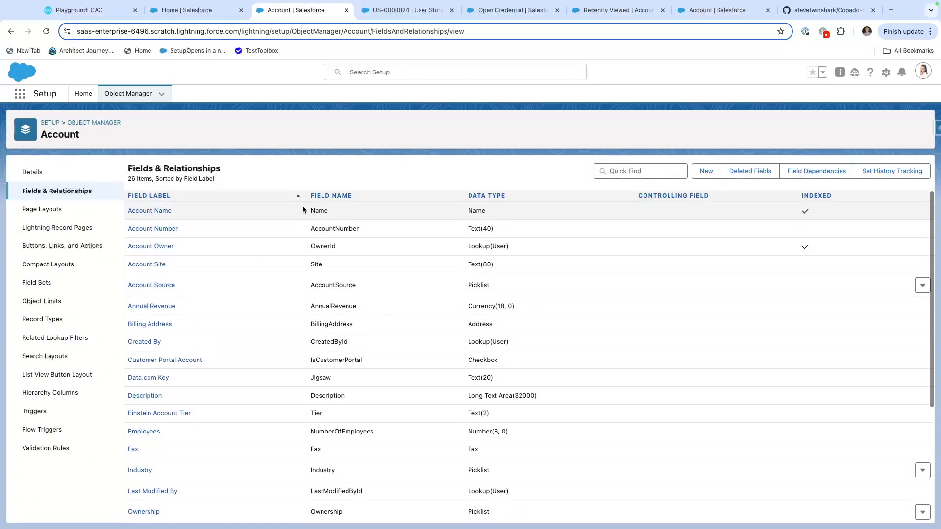
{"action": "scroll", "coordinate": [177, 288], "scroll_direction": "down", "scroll_amount": 4}
{"action": "scroll", "coordinate": [176, 288], "scroll_direction": "up", "scroll_amount": 4}
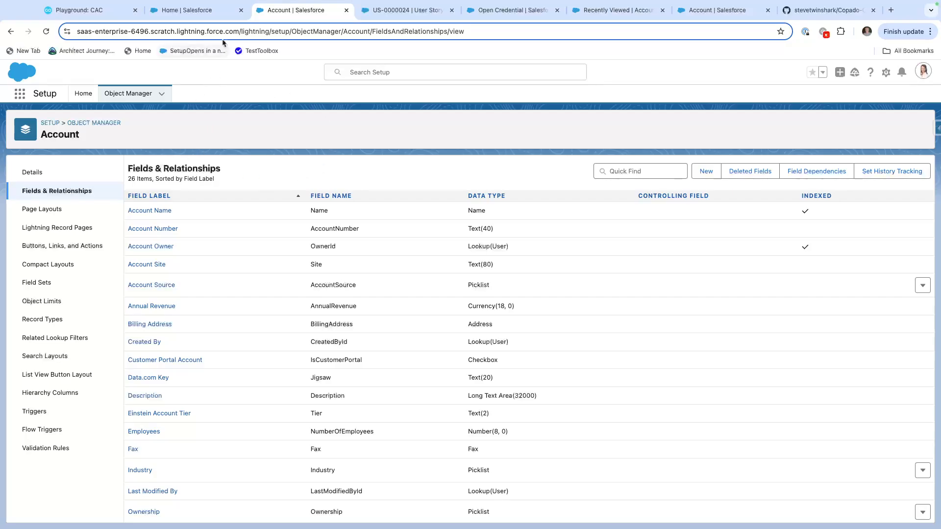
Return to the user story and save it with Promote and Deploy enabled.
{"action": "left_click", "coordinate": [179, 10]}
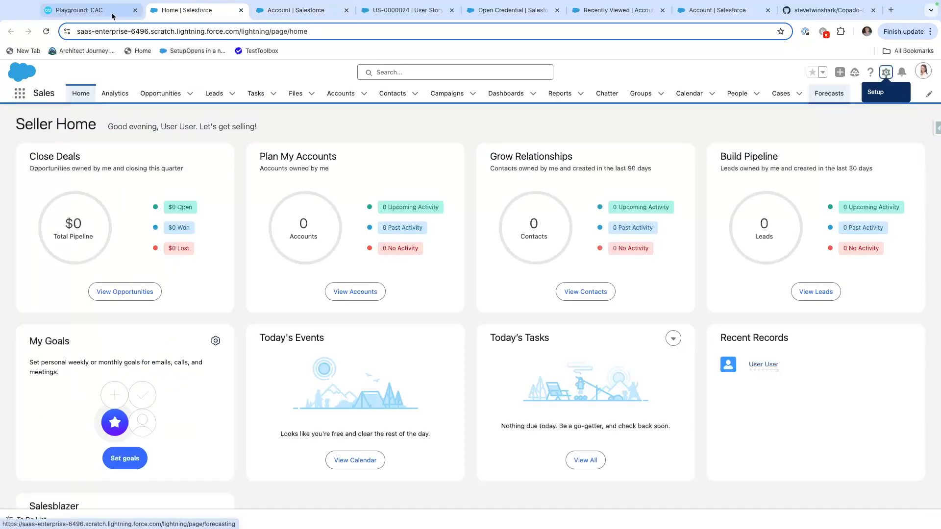
{"action": "left_click", "coordinate": [319, 11]}
{"action": "left_click", "coordinate": [409, 11]}
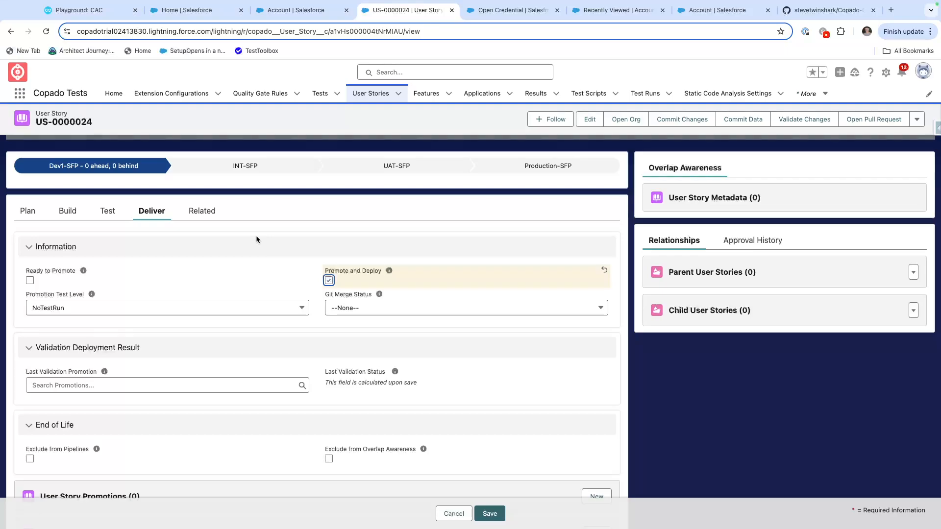
{"action": "left_click", "coordinate": [495, 514]}
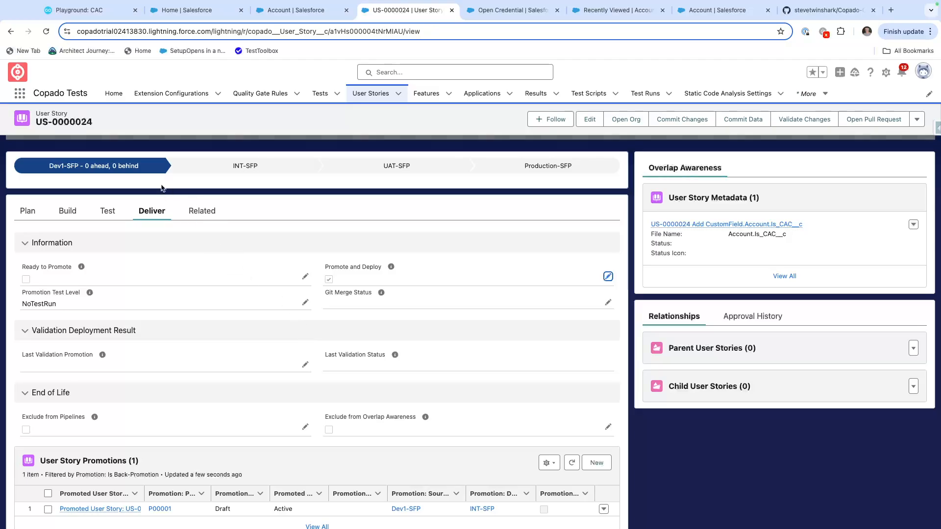
Duplicate the user story's browser page and use the copy to open Trial - Salesforce Source Format Pipeline in Pipeline Manager.
{"action": "left_click", "coordinate": [27, 210]}
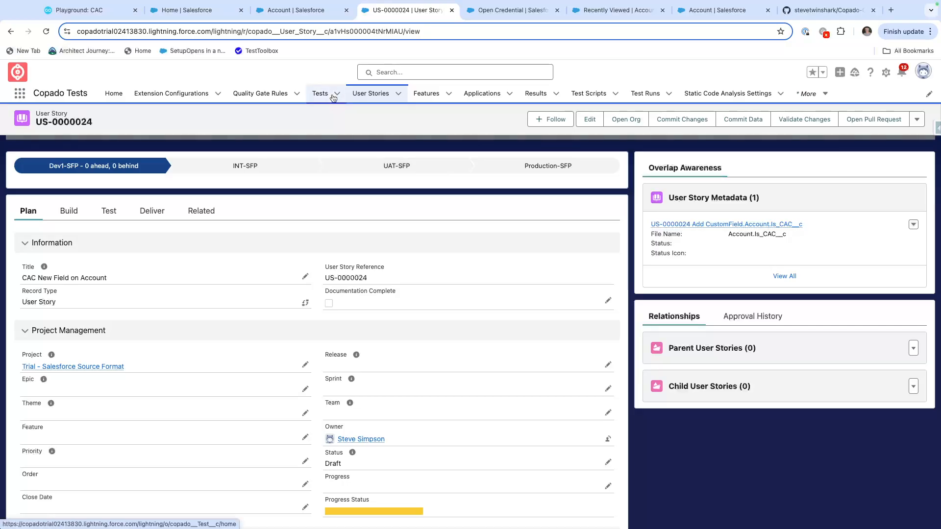
{"action": "right_click", "coordinate": [393, 14]}
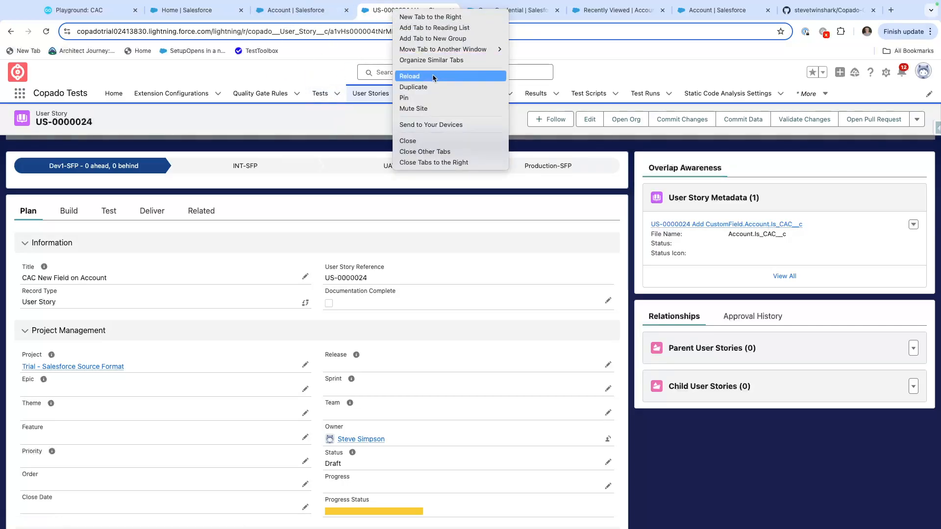
{"action": "left_click", "coordinate": [414, 86]}
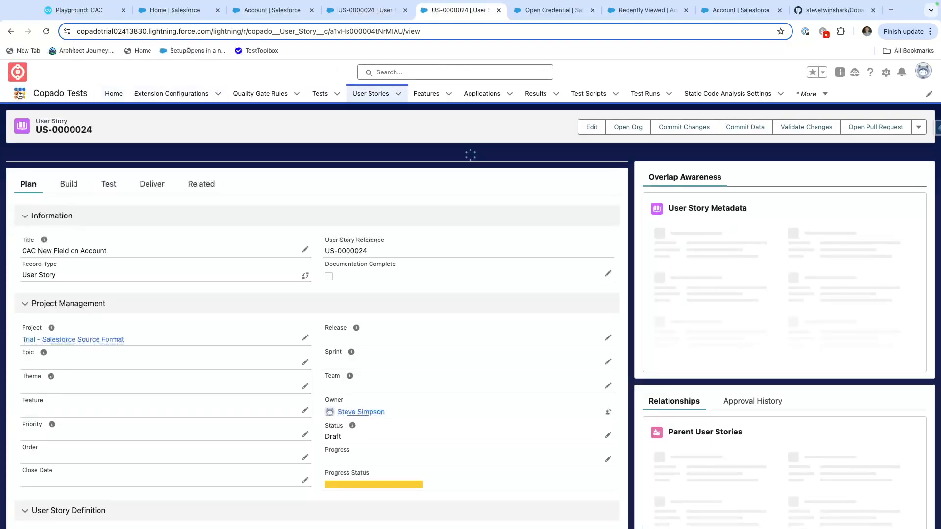
{"action": "left_click", "coordinate": [19, 94]}
{"action": "type", "text": "p"}
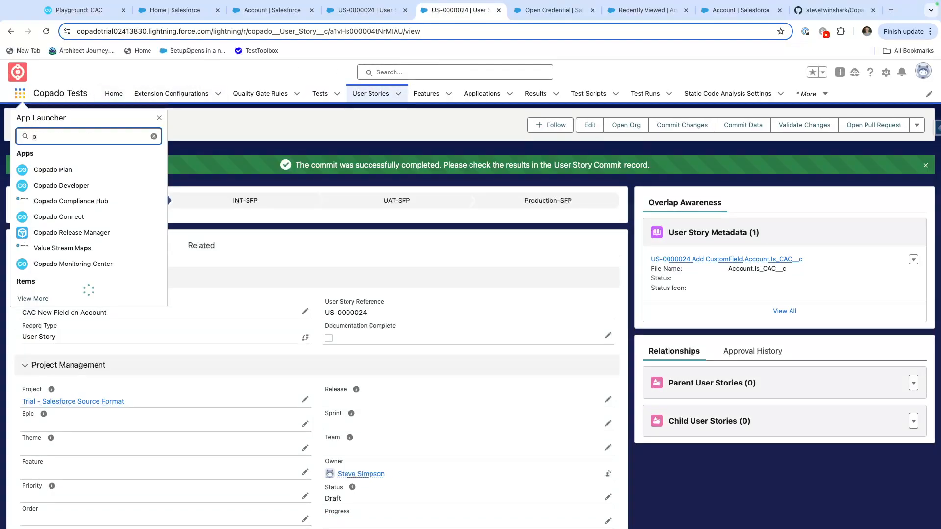
{"action": "type", "text": "ipe"}
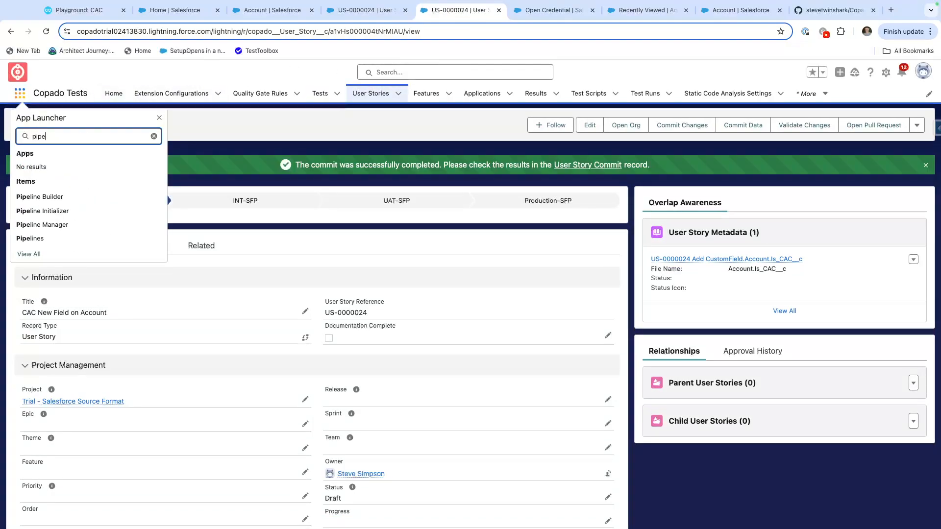
{"action": "left_click", "coordinate": [21, 239]}
{"action": "left_click", "coordinate": [110, 189]}
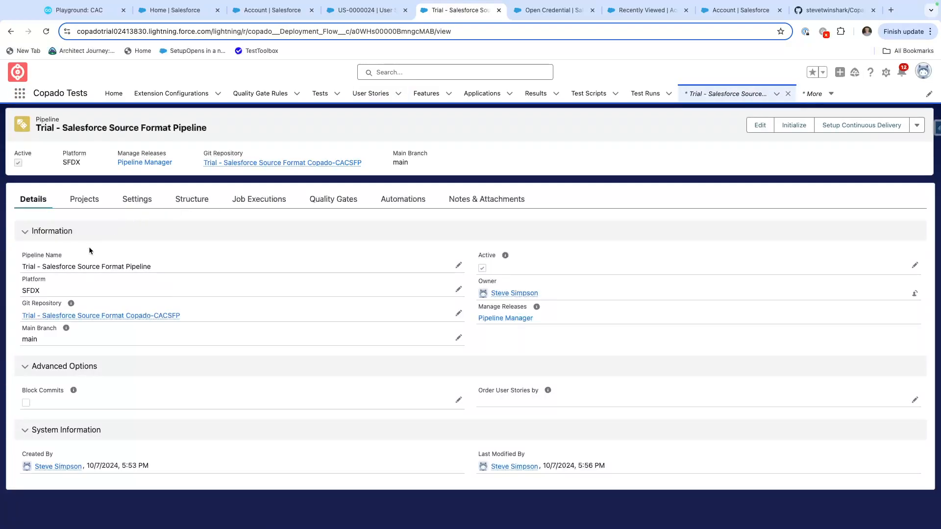
{"action": "left_click", "coordinate": [144, 163]}
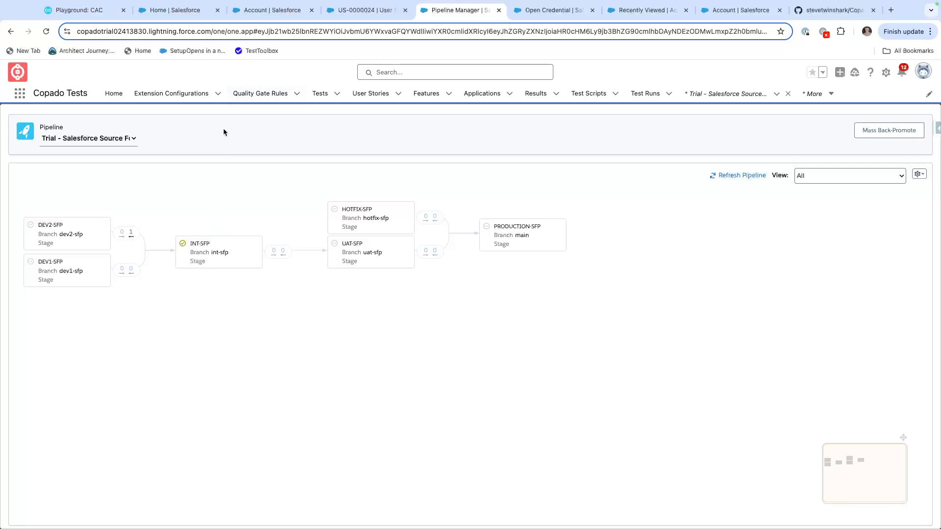
Return to the INT-SFP org's Account Fields & Relationships page, reload it and check the list for the Is CAC field.
{"action": "left_click", "coordinate": [265, 11]}
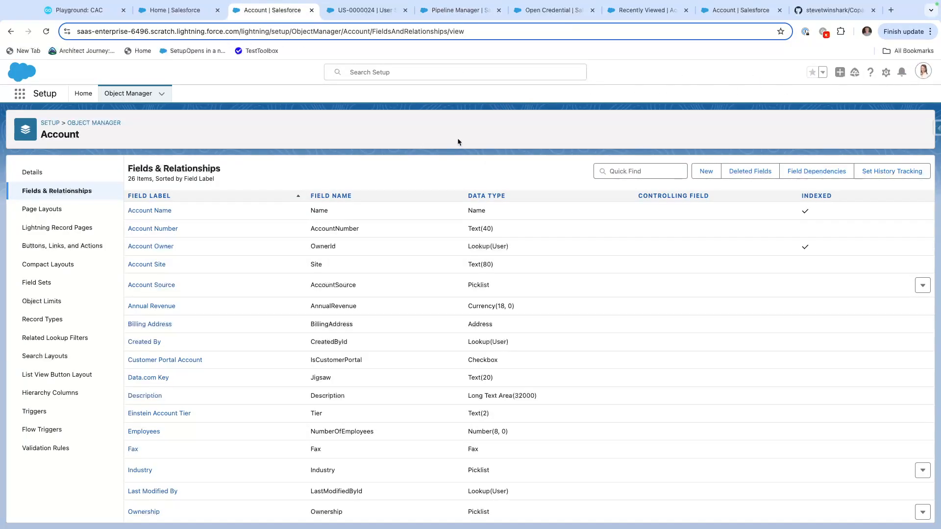
{"action": "scroll", "coordinate": [171, 304], "scroll_direction": "down", "scroll_amount": 5}
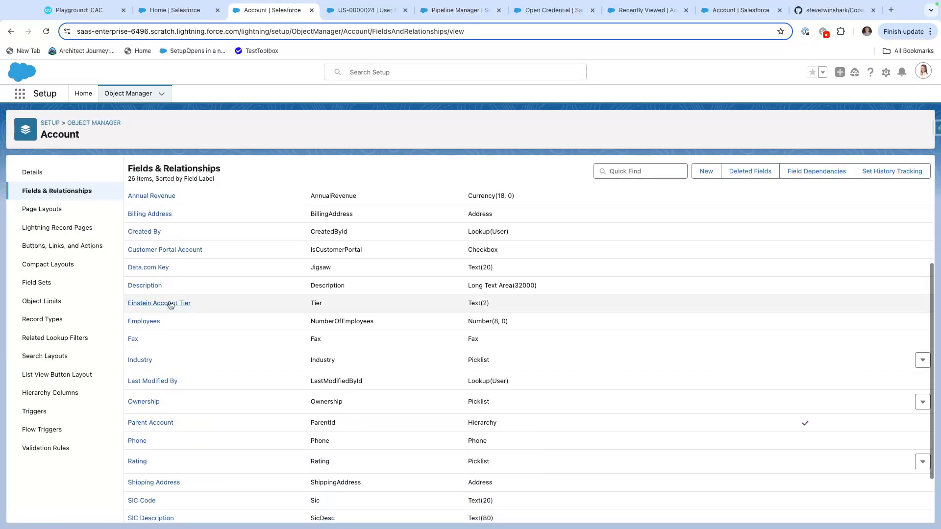
{"action": "scroll", "coordinate": [170, 305], "scroll_direction": "up", "scroll_amount": 5}
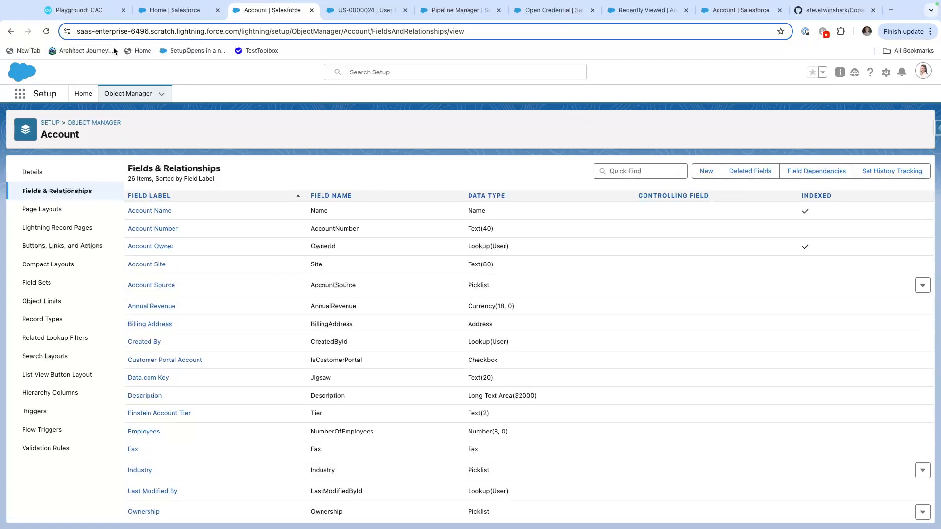
{"action": "left_click", "coordinate": [49, 35]}
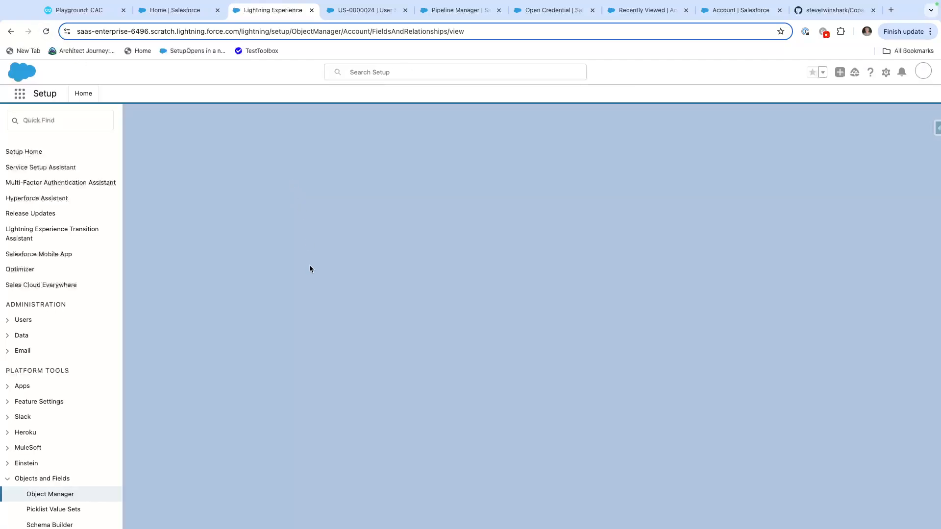
{"action": "scroll", "coordinate": [286, 274], "scroll_direction": "down", "scroll_amount": 2}
{"action": "scroll", "coordinate": [286, 273], "scroll_direction": "down", "scroll_amount": 3}
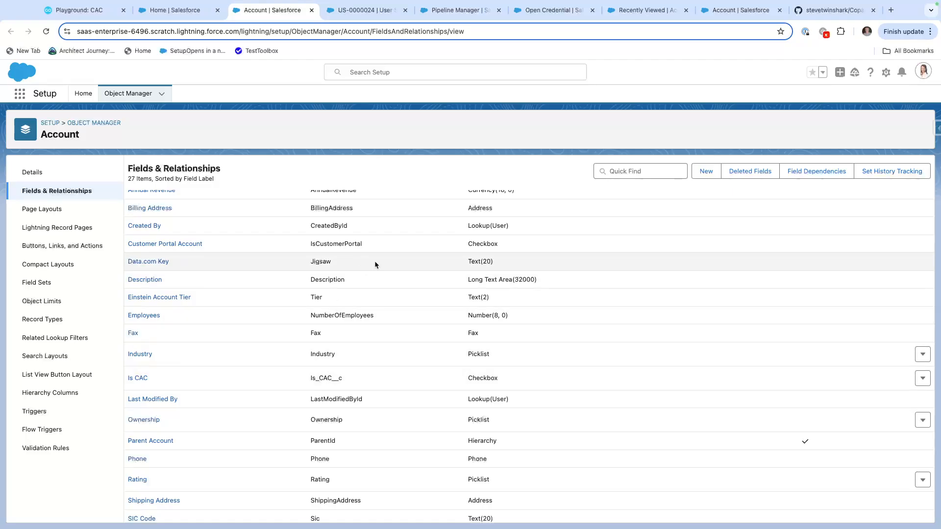
Switch to the Copado-CACSFP repository on GitHub, reload it and show the feature/US-0000024 branch.
{"action": "left_click", "coordinate": [449, 11]}
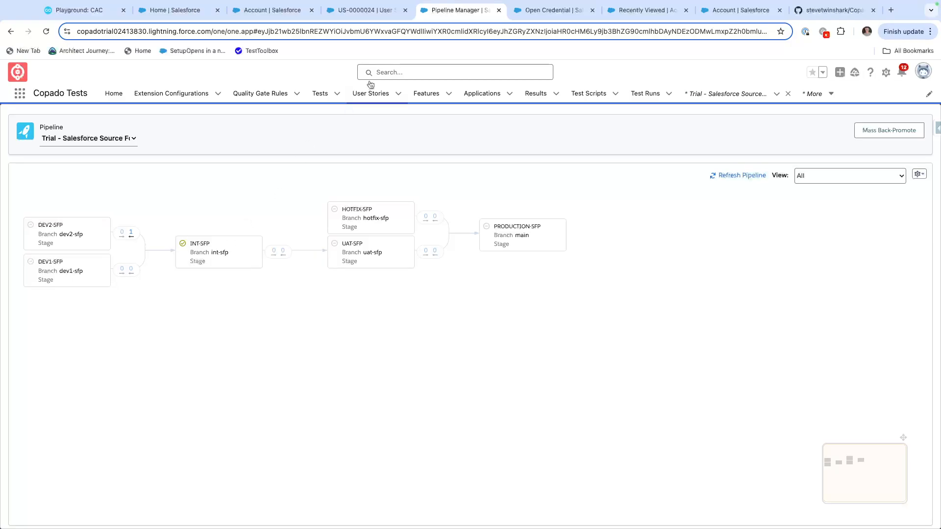
{"action": "left_click", "coordinate": [816, 12]}
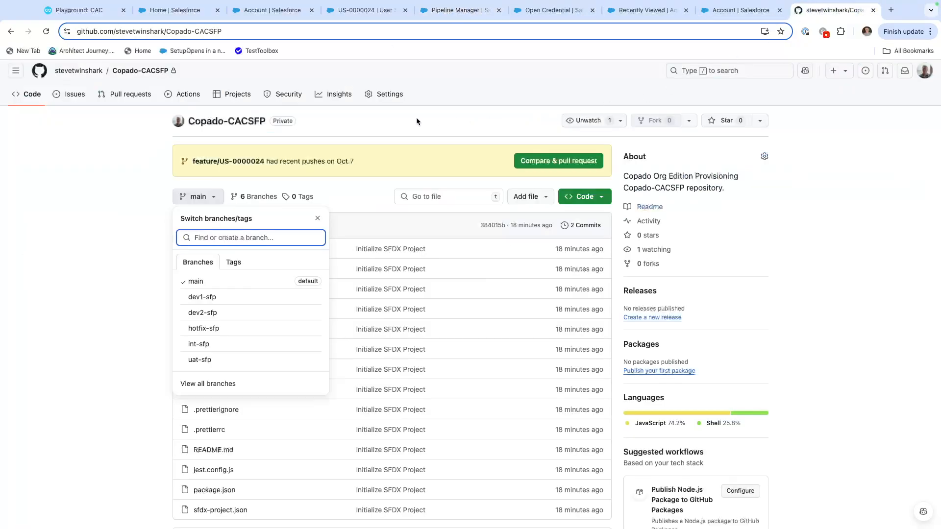
{"action": "left_click", "coordinate": [47, 32]}
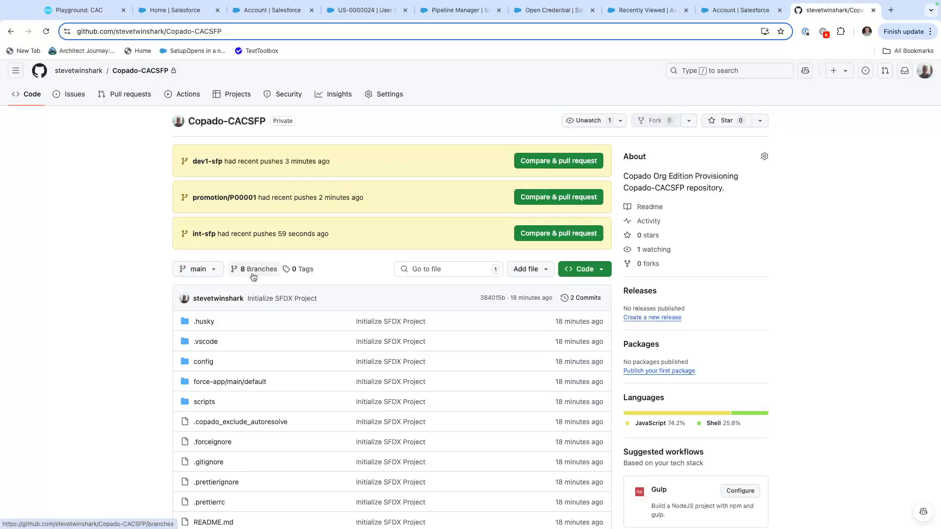
{"action": "left_click", "coordinate": [205, 274]}
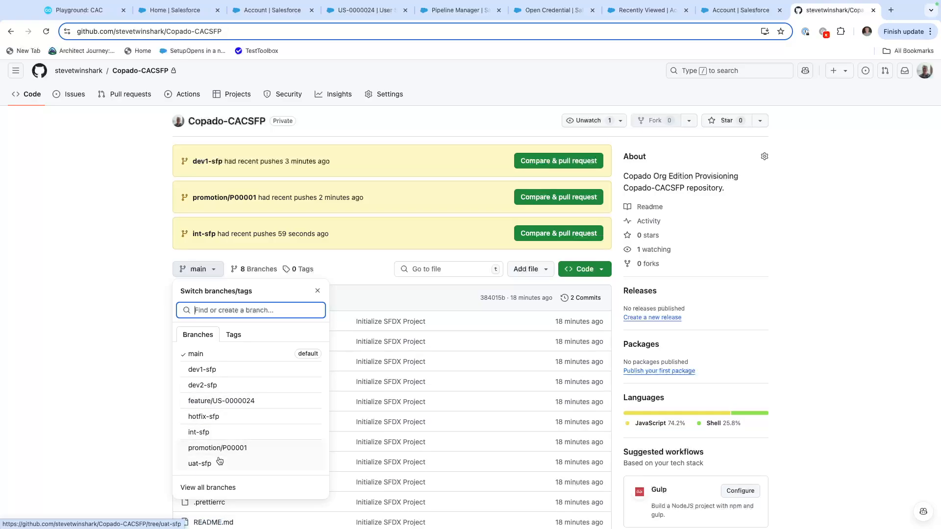
{"action": "left_click", "coordinate": [211, 401]}
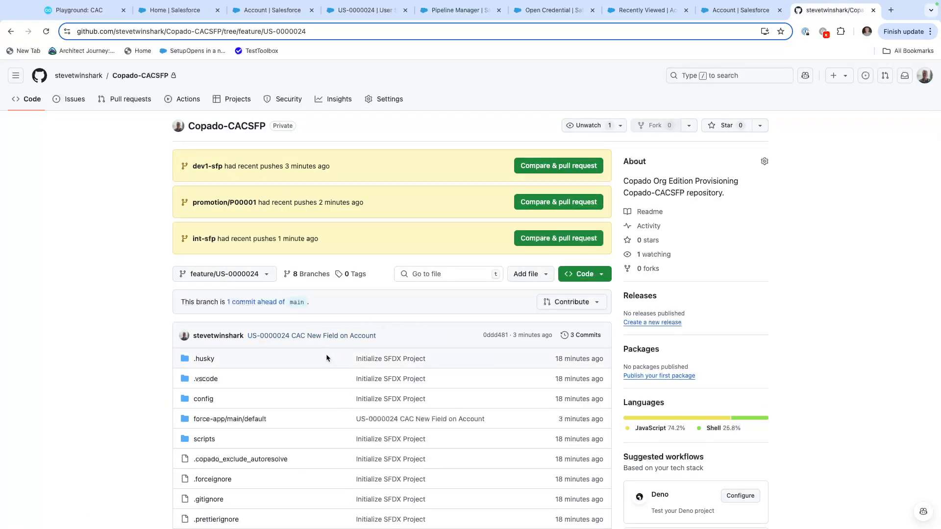
Open the objects/Account/fields folder under force-app/main/default in the feature branch to examine the committed field metadata.
{"action": "scroll", "coordinate": [332, 358], "scroll_direction": "down", "scroll_amount": 5}
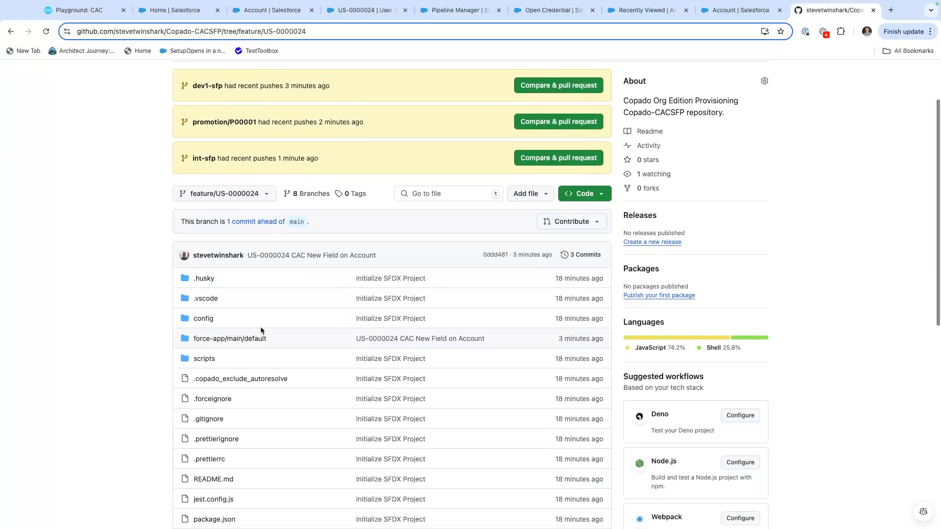
{"action": "left_click", "coordinate": [229, 272]}
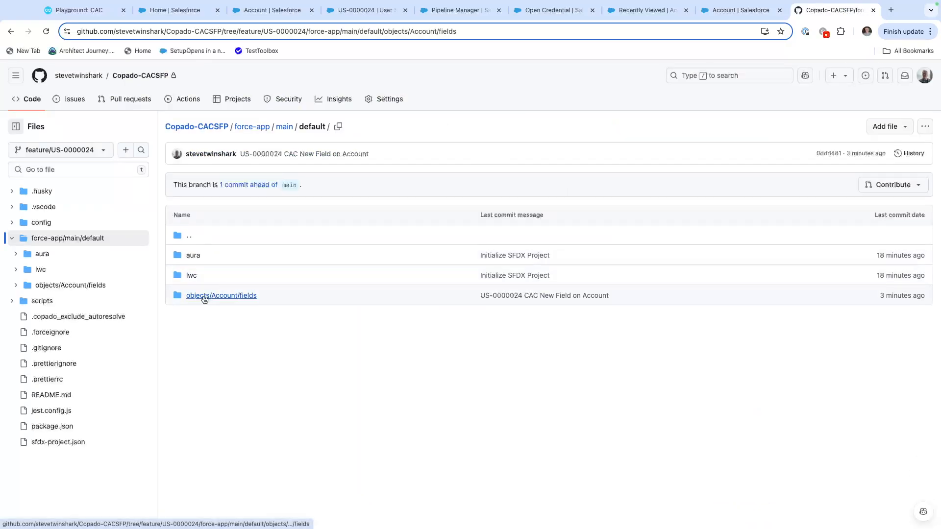
{"action": "left_click", "coordinate": [205, 297]}
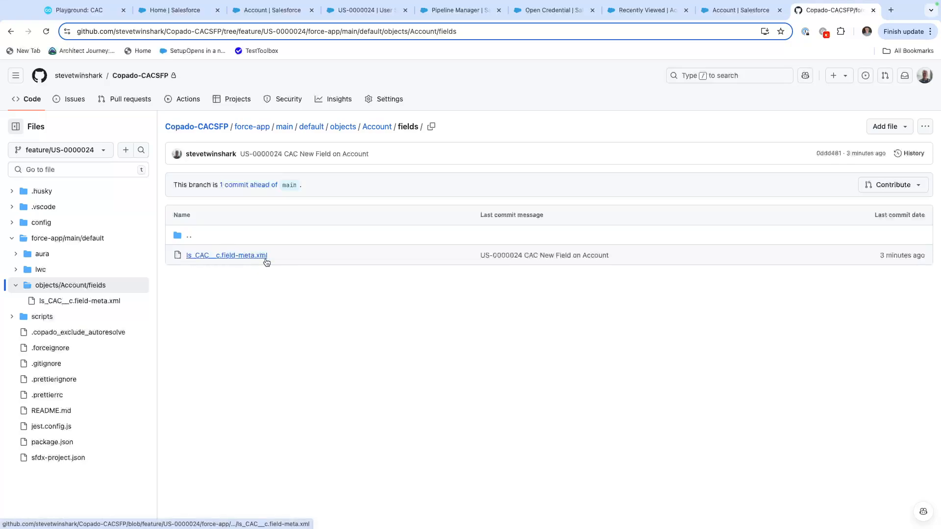